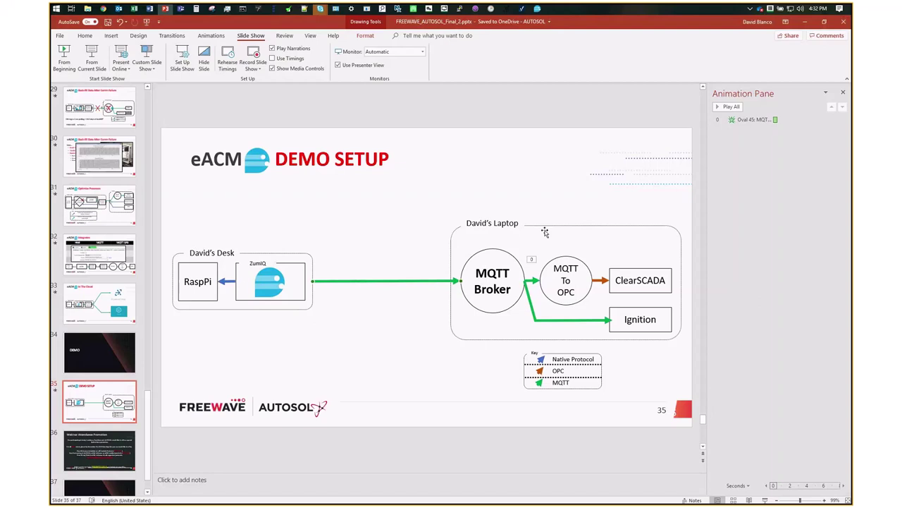
click(545, 232)
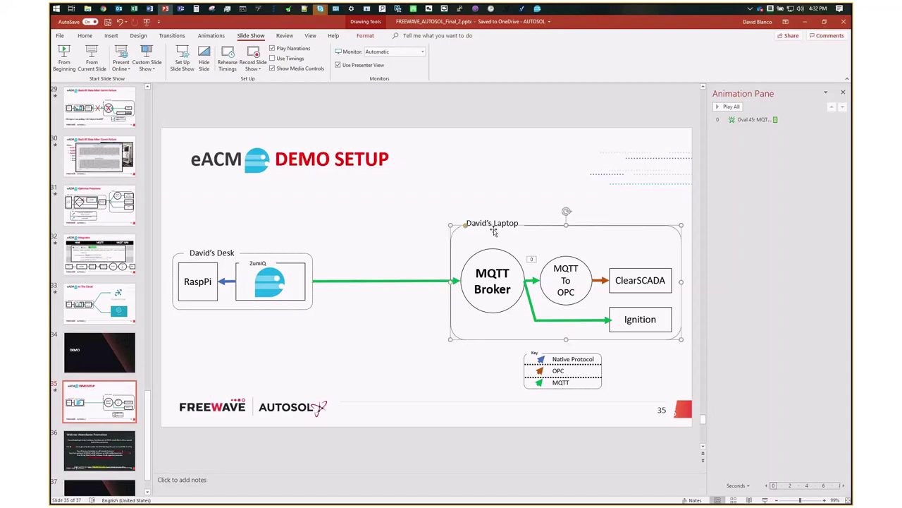
click(502, 254)
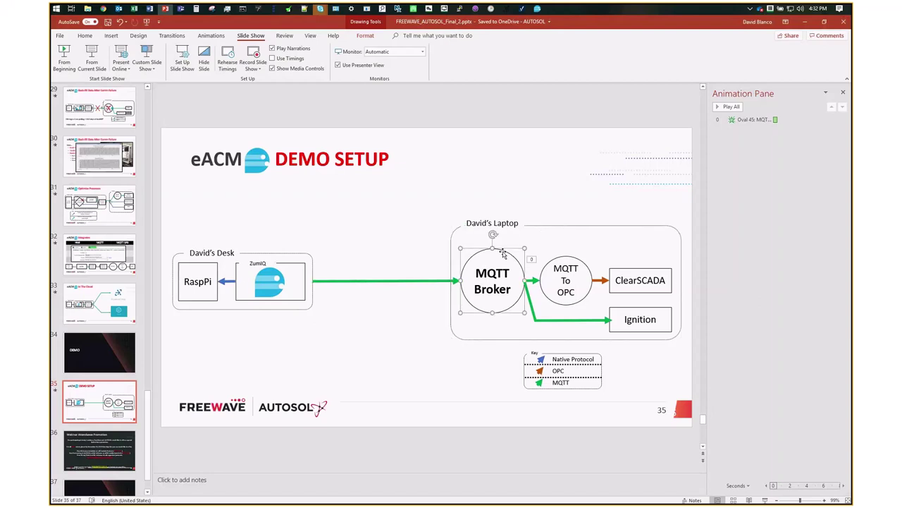
click(366, 12)
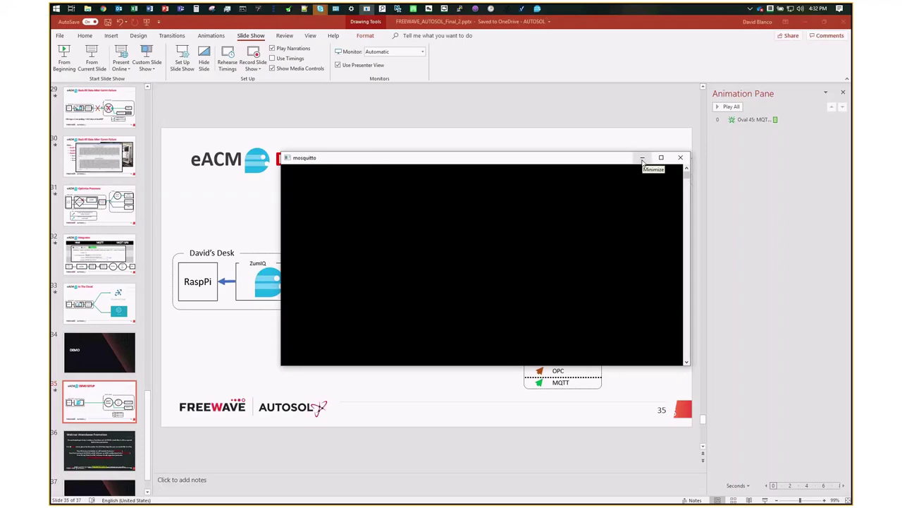
click(640, 159)
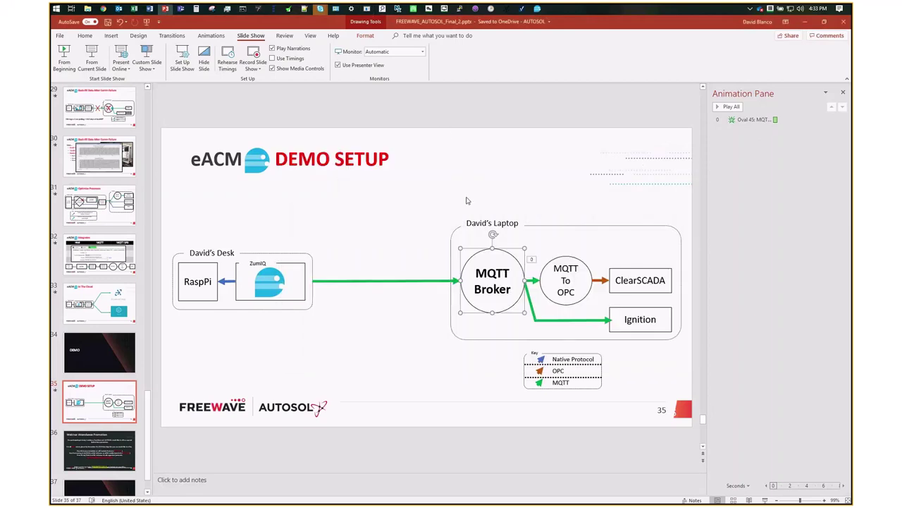
click(588, 269)
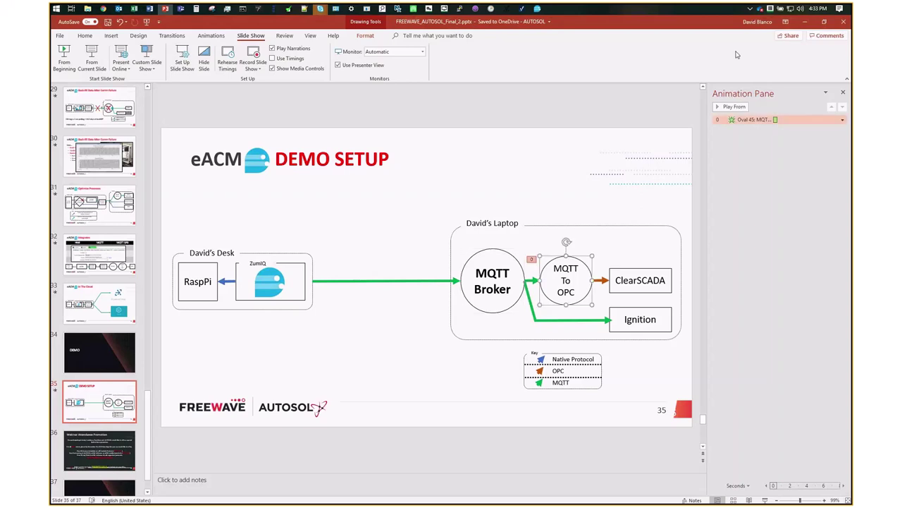
click(750, 8)
click(764, 76)
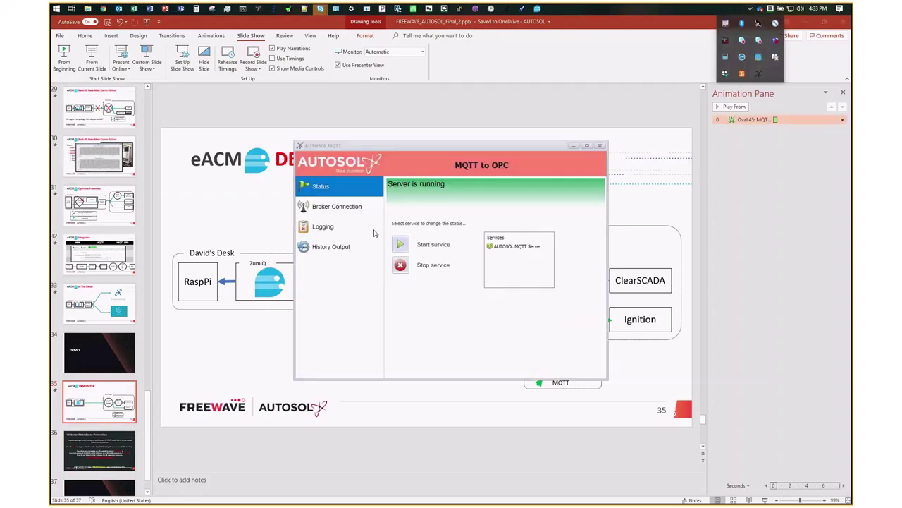
click(337, 206)
click(519, 200)
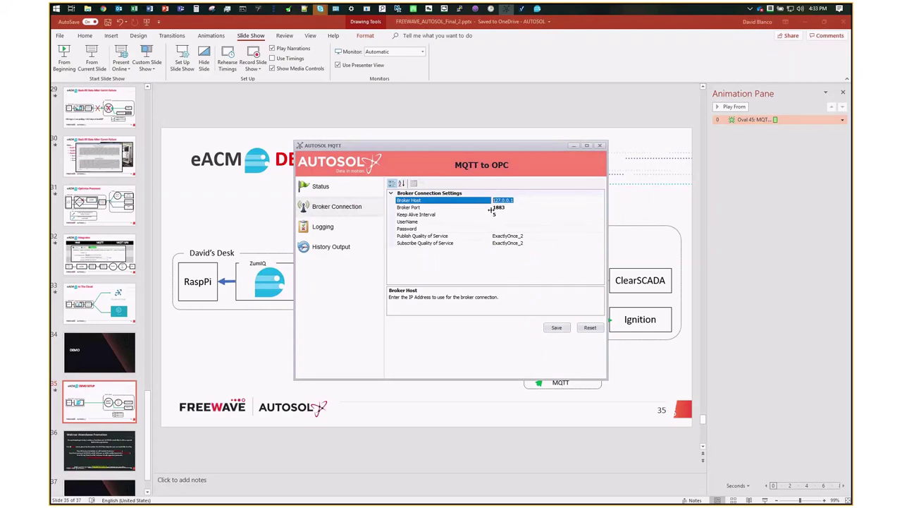
click(574, 146)
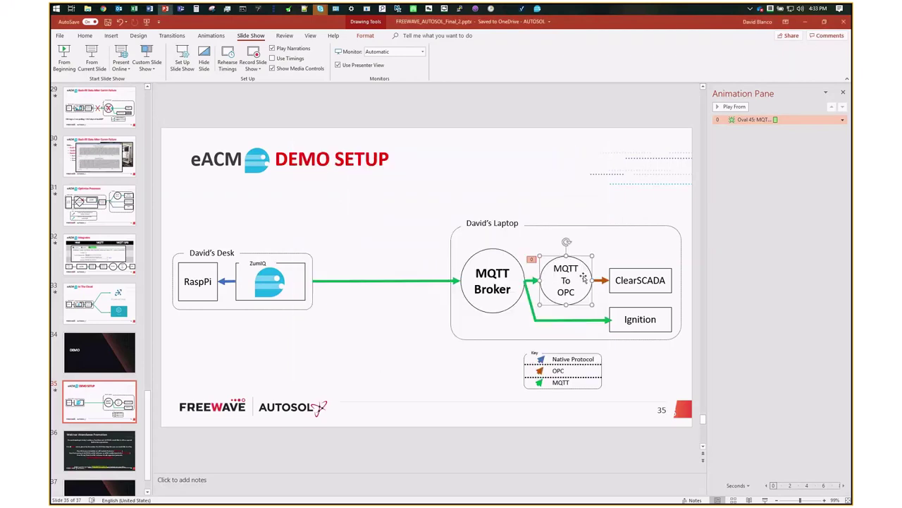
click(636, 271)
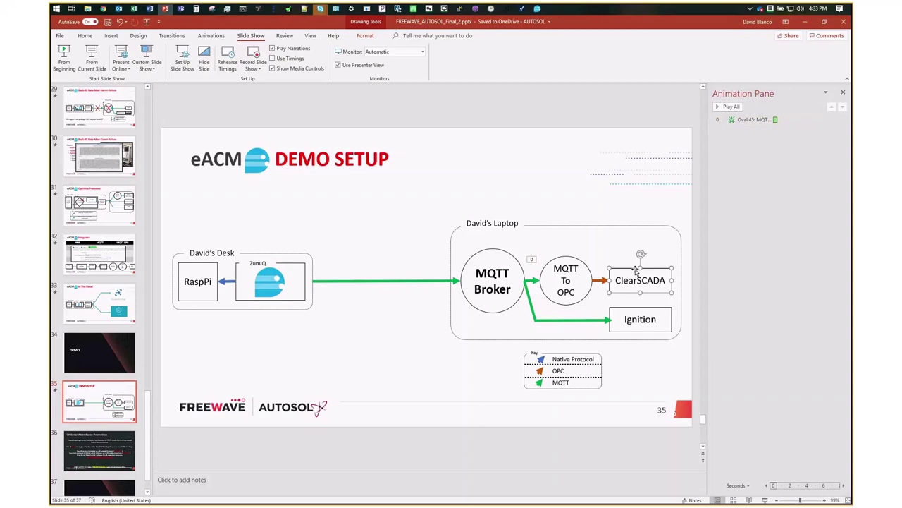
click(530, 305)
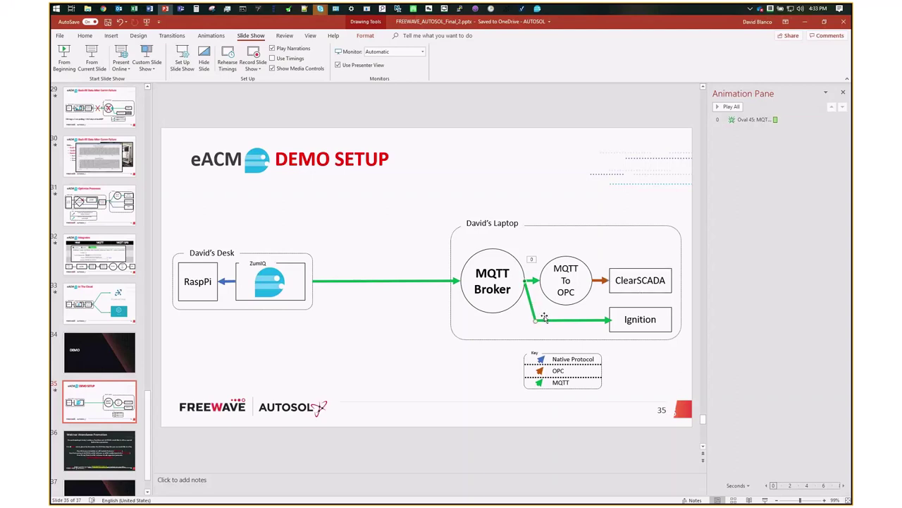
click(640, 310)
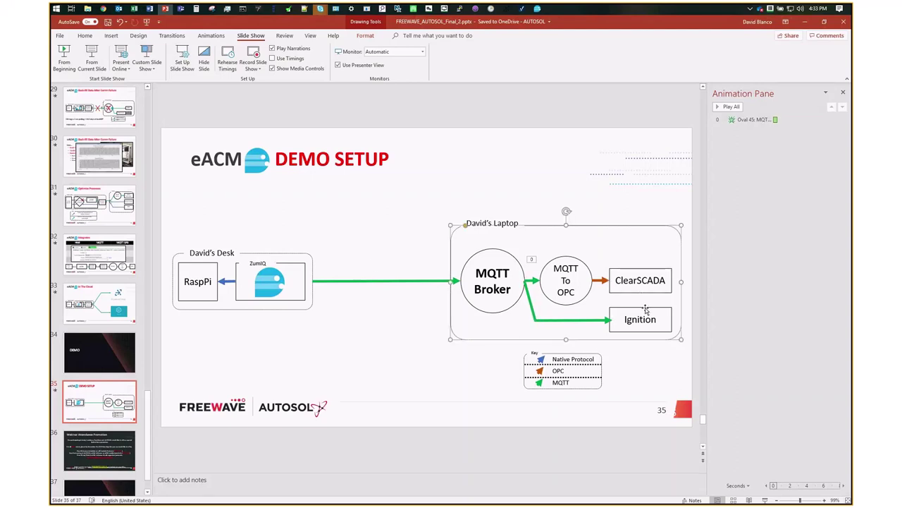
click(296, 262)
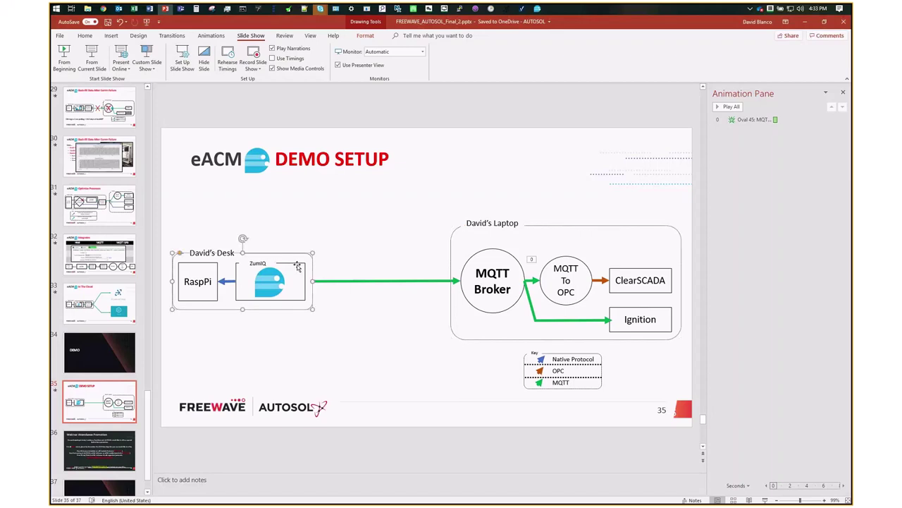
- Load the AUTOSOL home page at 172.16.57.151:8080 in Chrome
click(103, 9)
drag(227, 36, 192, 36)
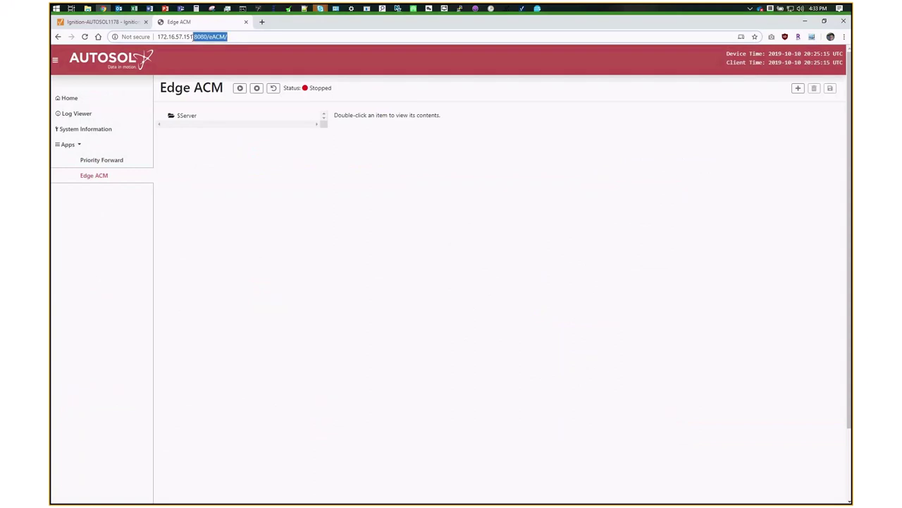
key(BackSpace)
key(Return)
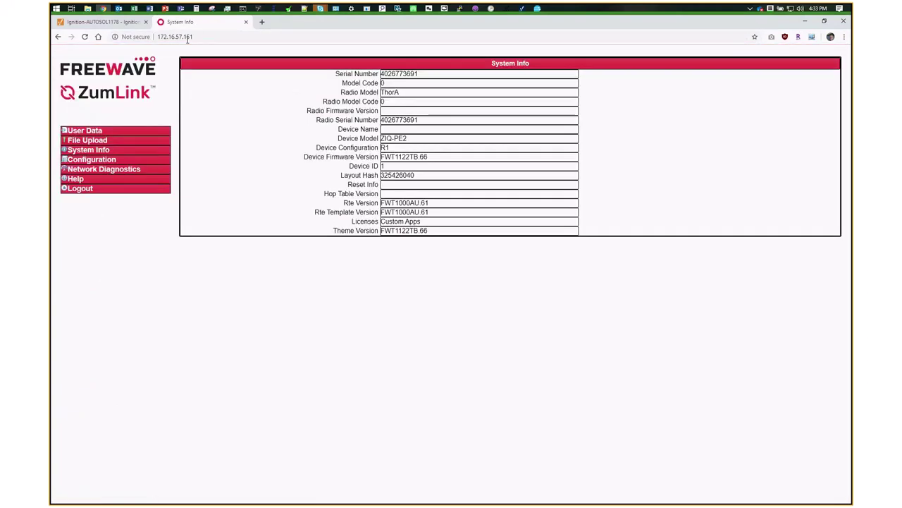
drag(193, 37, 176, 36)
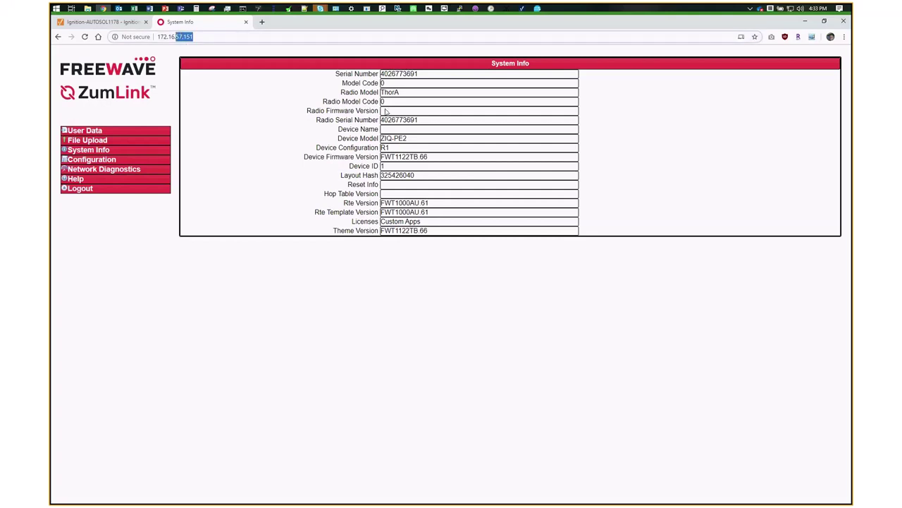
click(291, 37)
text(:)
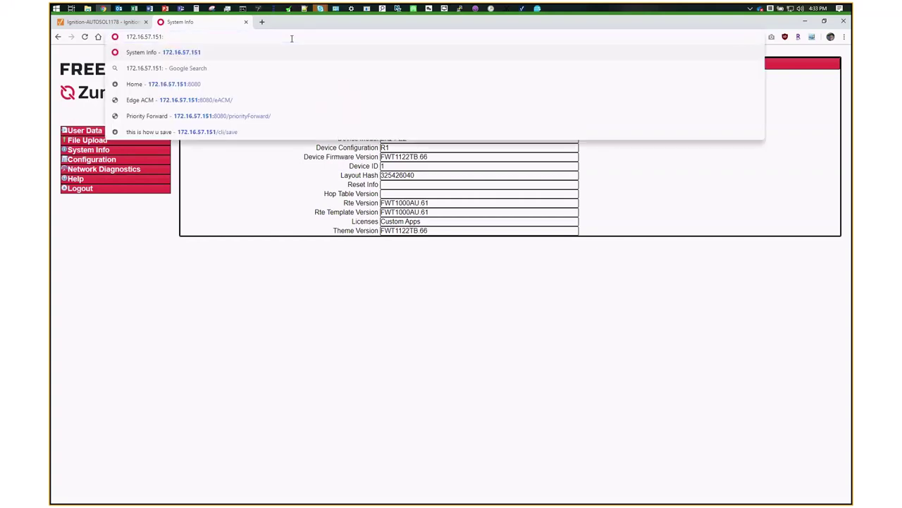
text(8080)
key(Return)
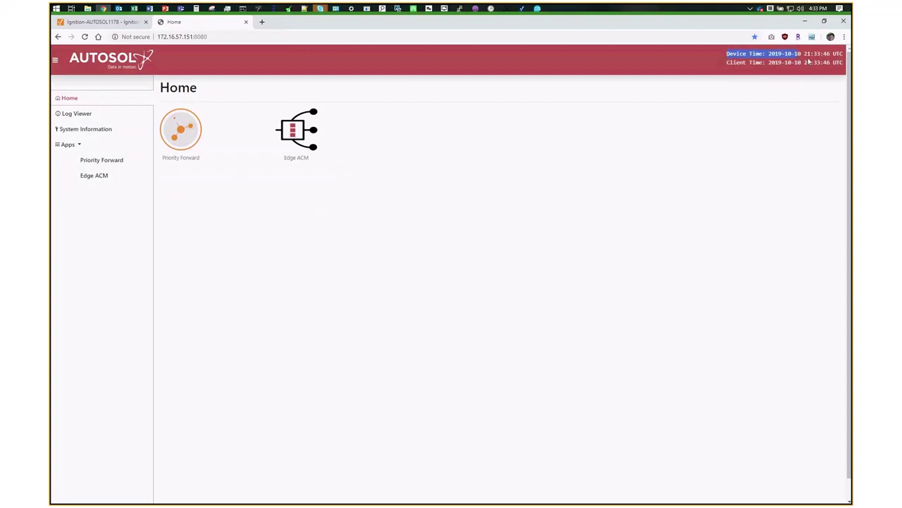
- Check the device and client times in the header, then go to the Edge ACM page
drag(808, 62, 843, 55)
drag(730, 62, 831, 62)
click(203, 244)
click(97, 180)
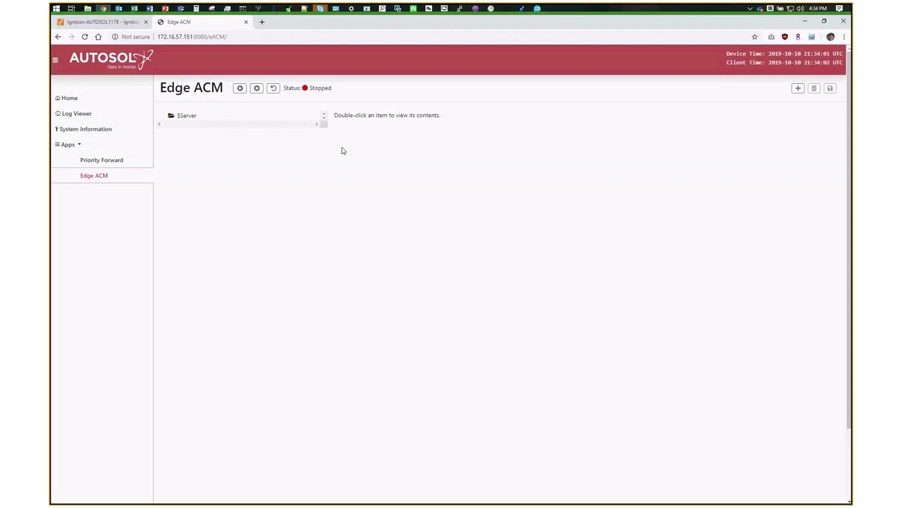
- Import eACM Template.json into $Server, replacing the existing configuration, and start the application
right_click(187, 120)
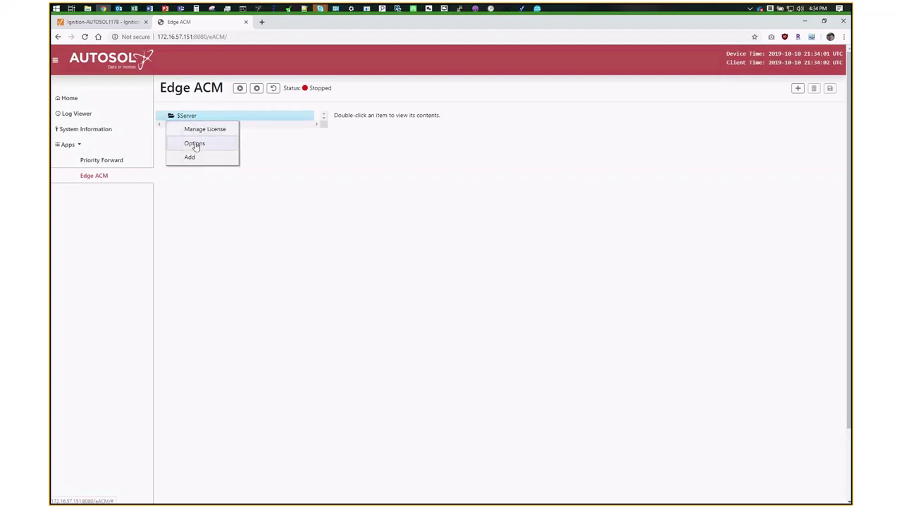
click(195, 144)
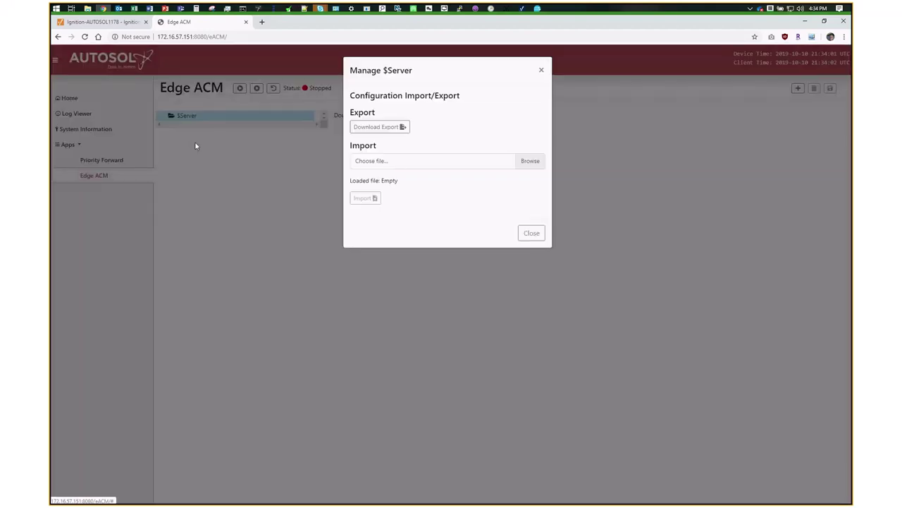
click(377, 160)
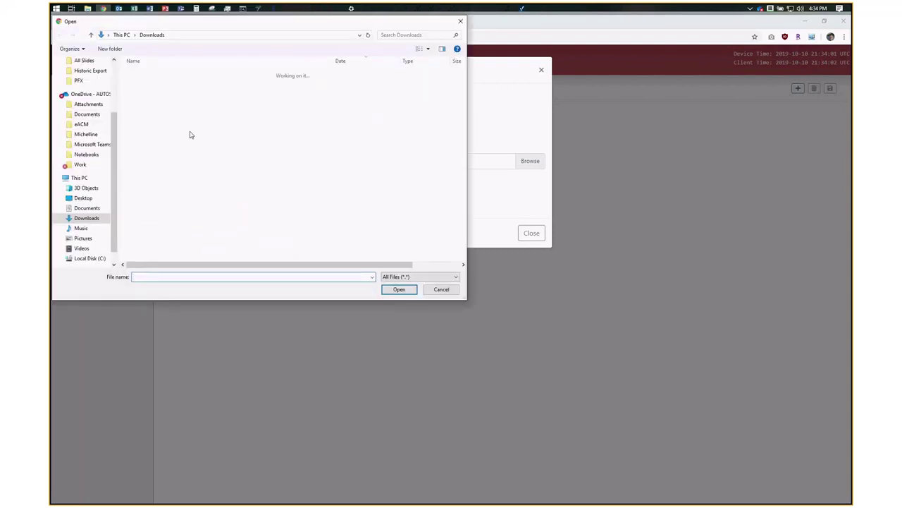
click(158, 160)
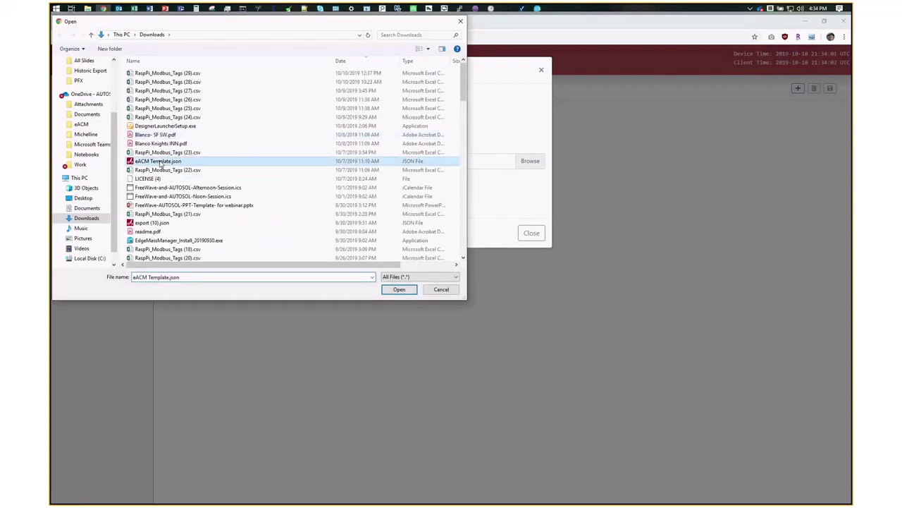
click(398, 290)
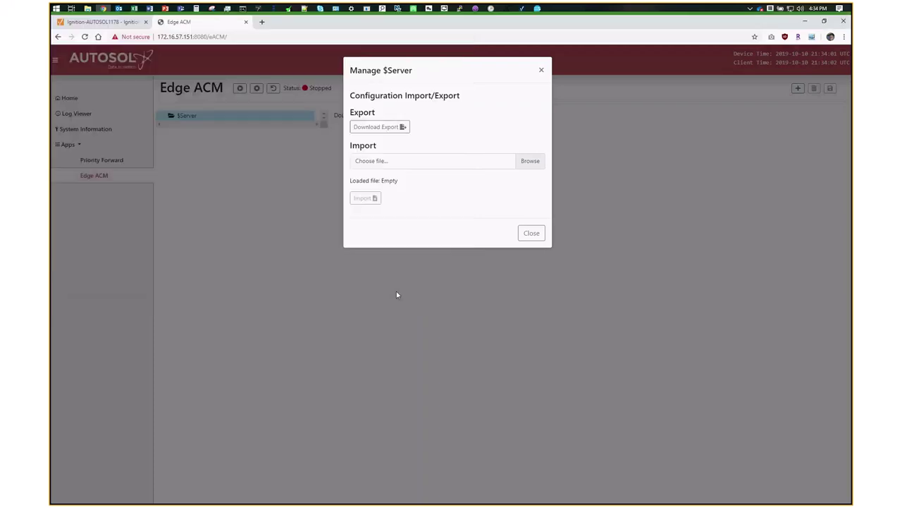
click(366, 201)
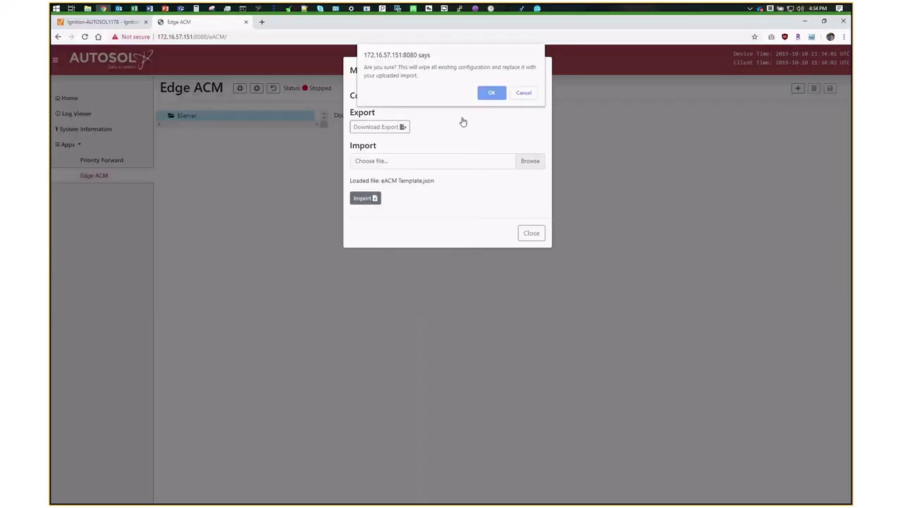
click(485, 95)
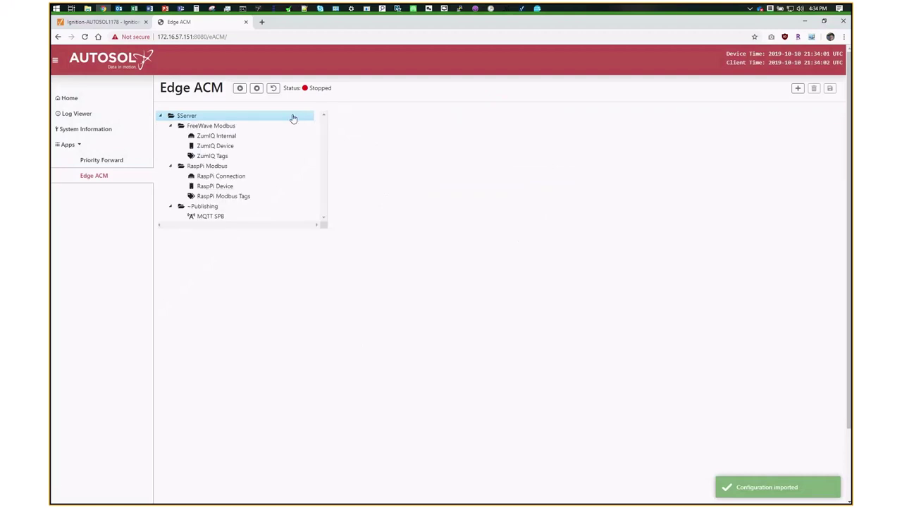
click(240, 88)
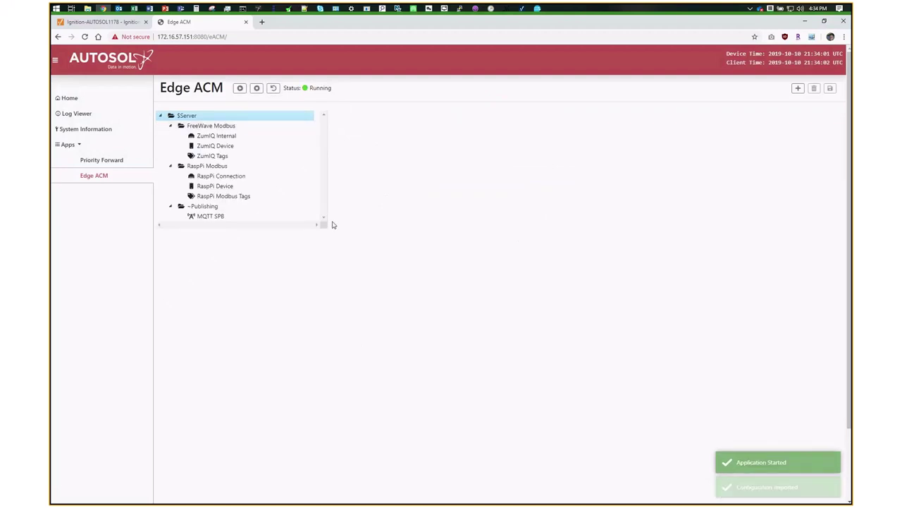
click(78, 115)
- Open RaspPi Device.log from the Edge ACM log files and jump to the newest entries
click(191, 151)
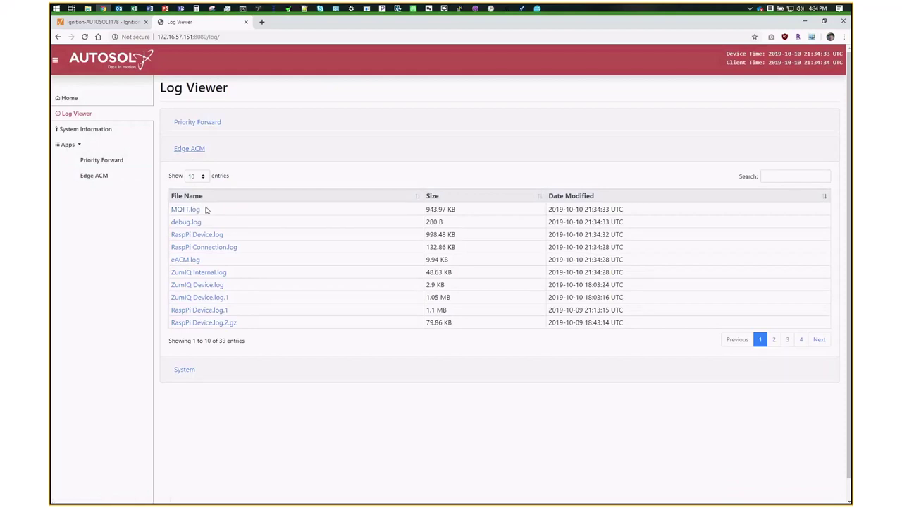
click(209, 235)
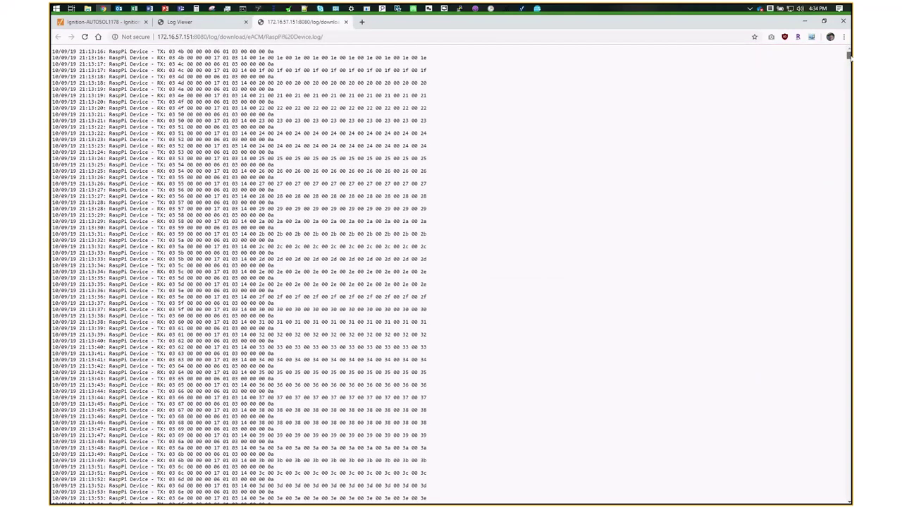
drag(850, 56, 848, 195)
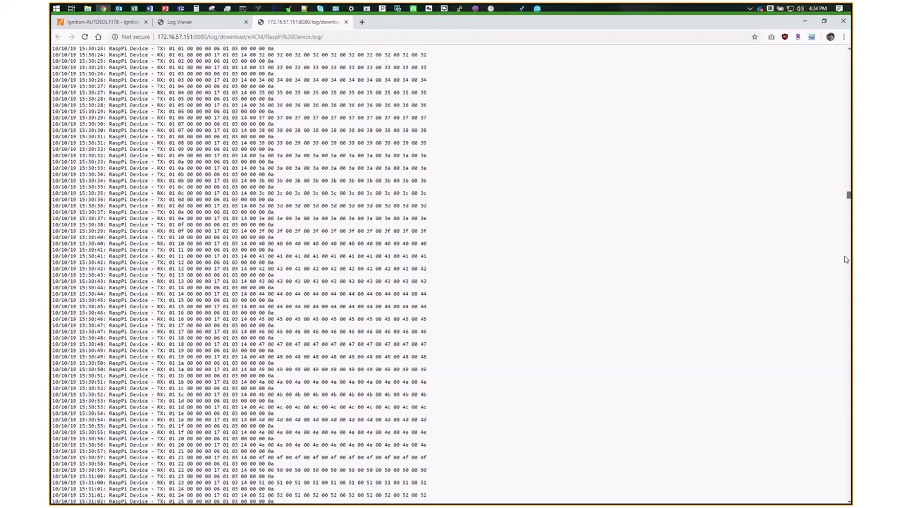
key(End)
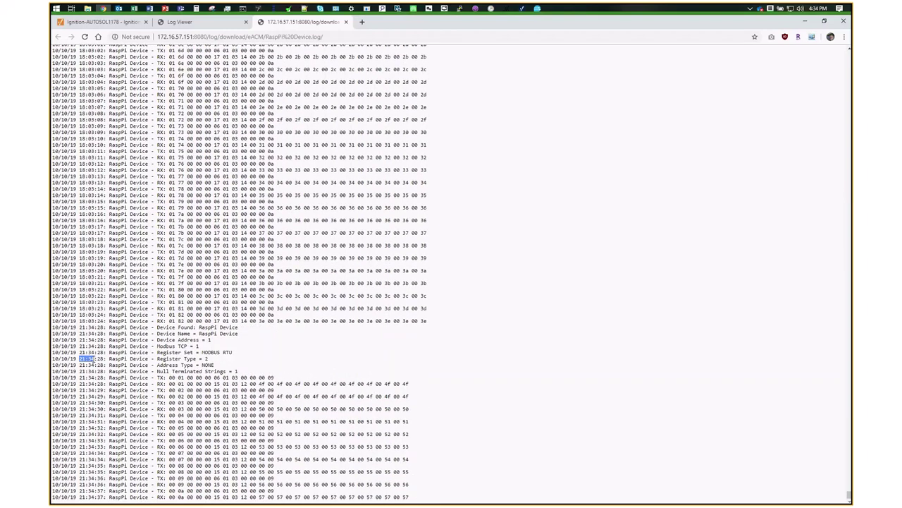
- Note the 18:03:24 timestamp, reload the log with F5, then close it to the file list
click(176, 348)
double_click(90, 321)
click(90, 321)
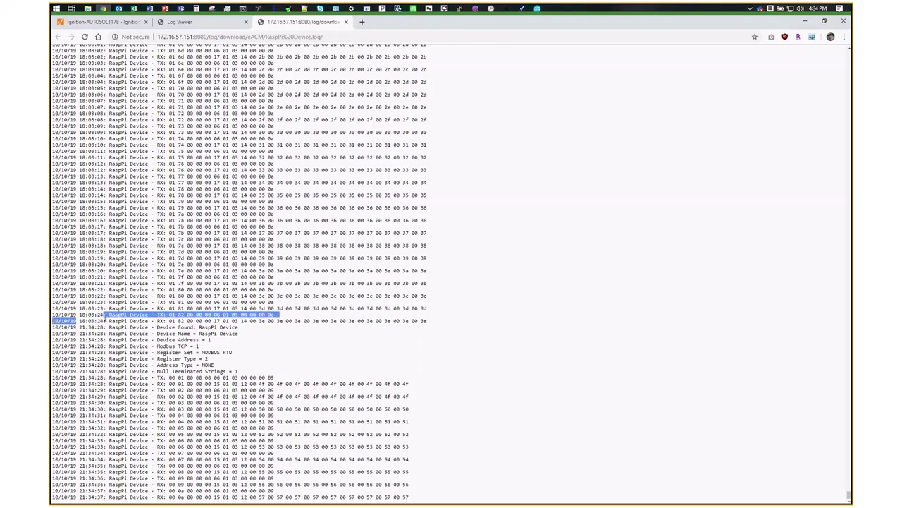
double_click(90, 321)
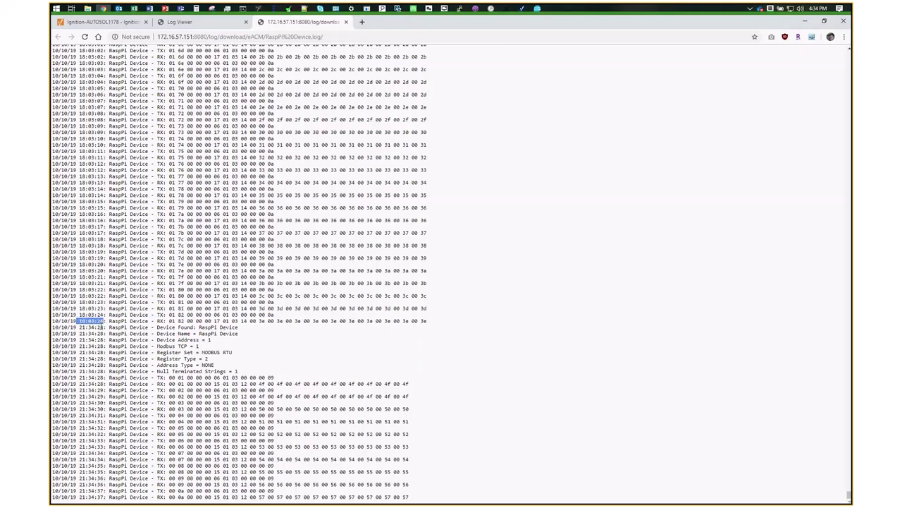
click(314, 381)
key(F5)
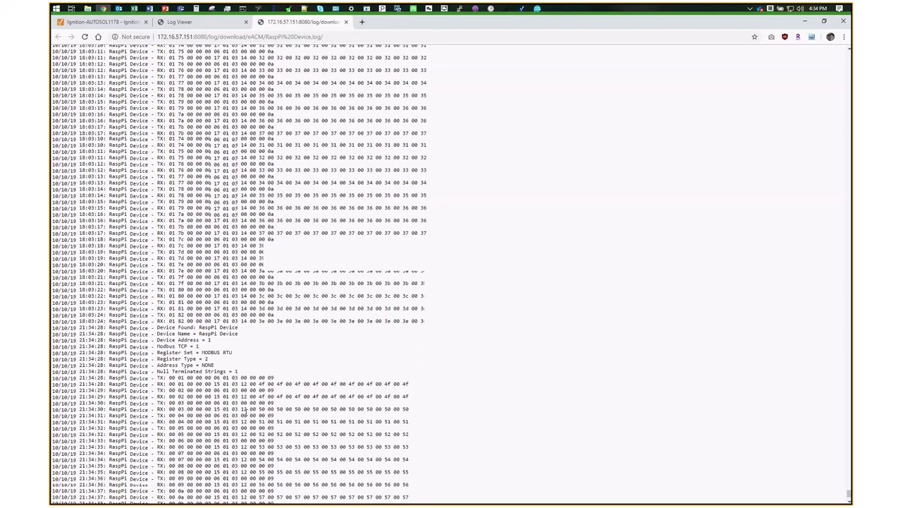
scroll(244, 406, down, 2)
scroll(244, 405, down, 1)
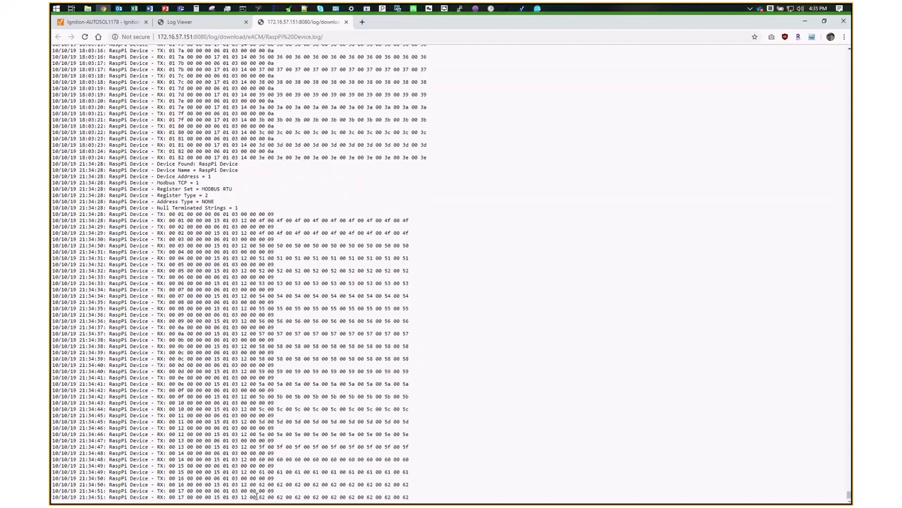
click(346, 27)
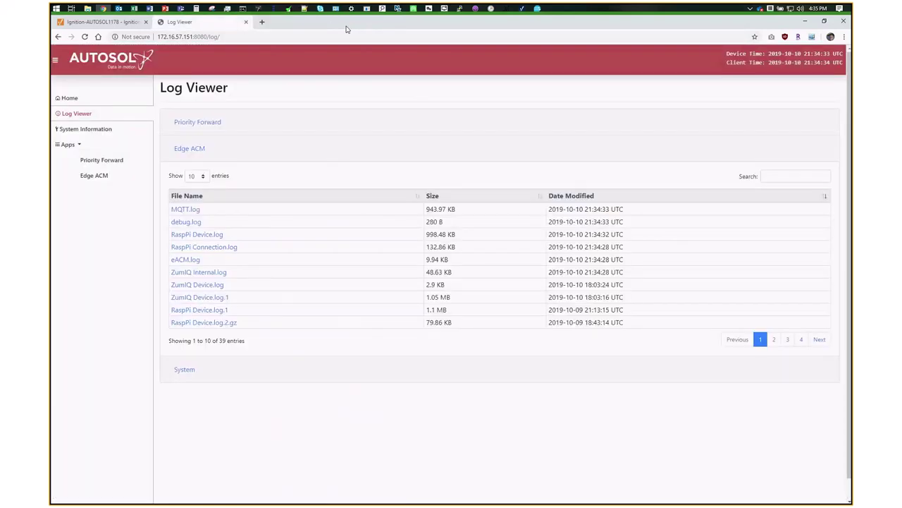
- Collapse FreeWave Modbus and view RaspPi Connection: host 127.0.0.1, port 40002, 1000 ms poll interval
click(106, 176)
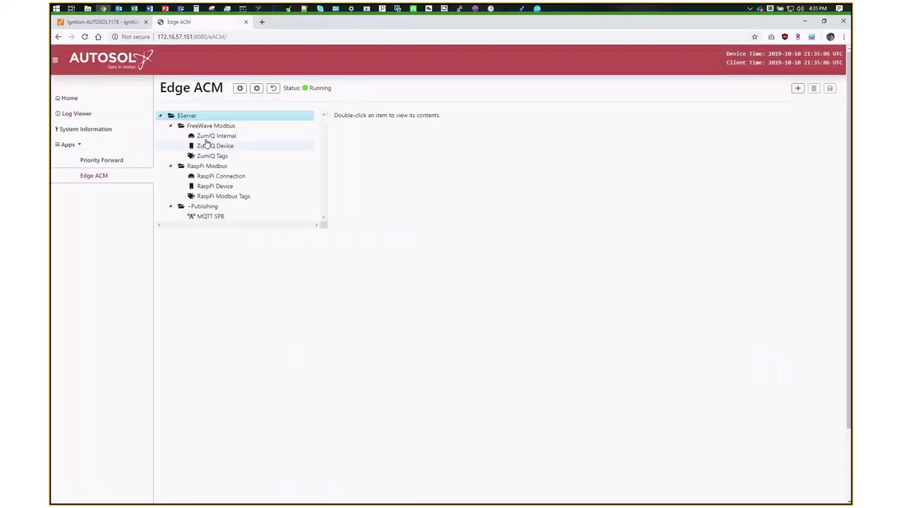
click(170, 126)
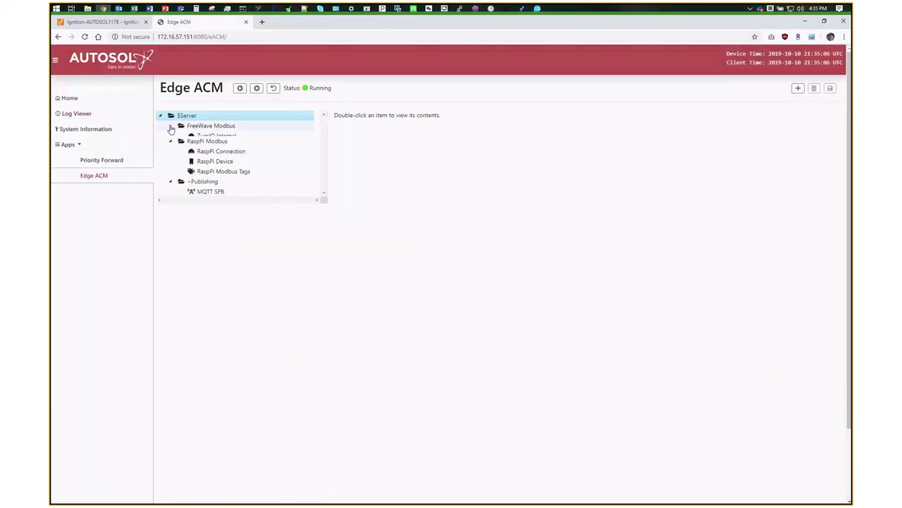
click(207, 158)
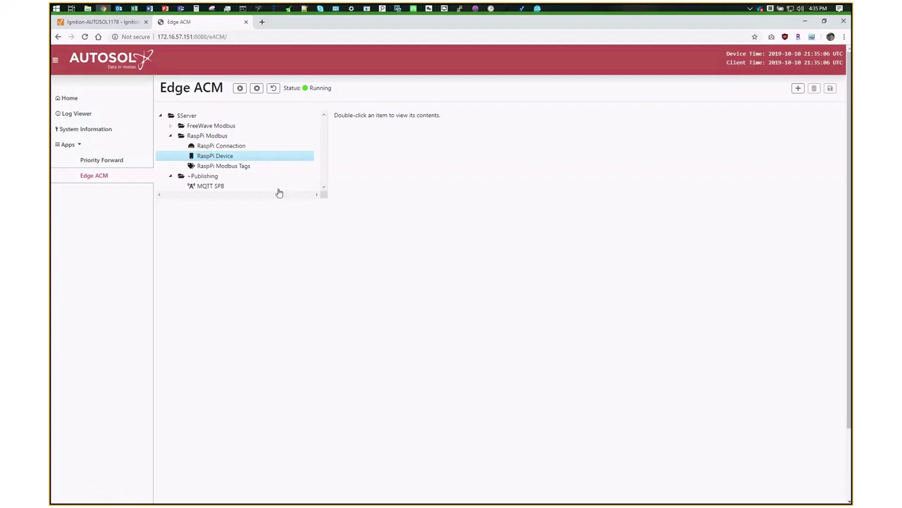
double_click(221, 146)
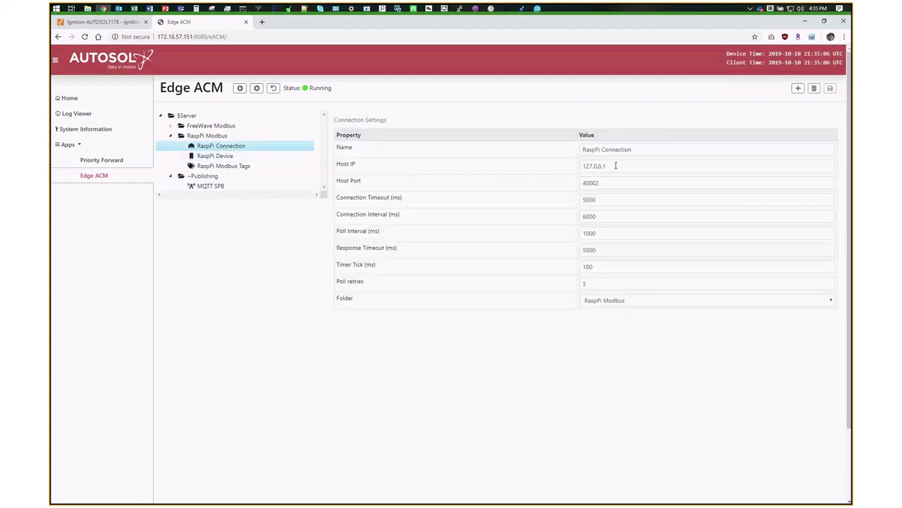
drag(616, 166, 582, 165)
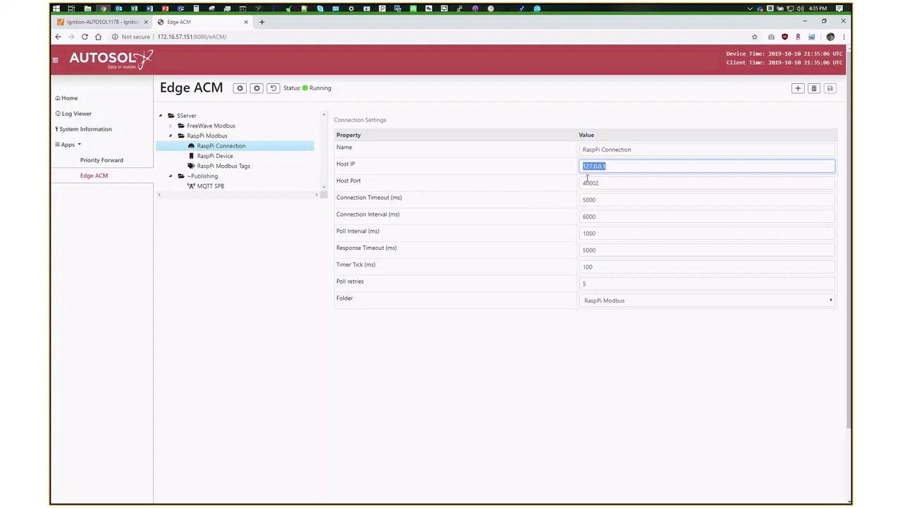
double_click(588, 182)
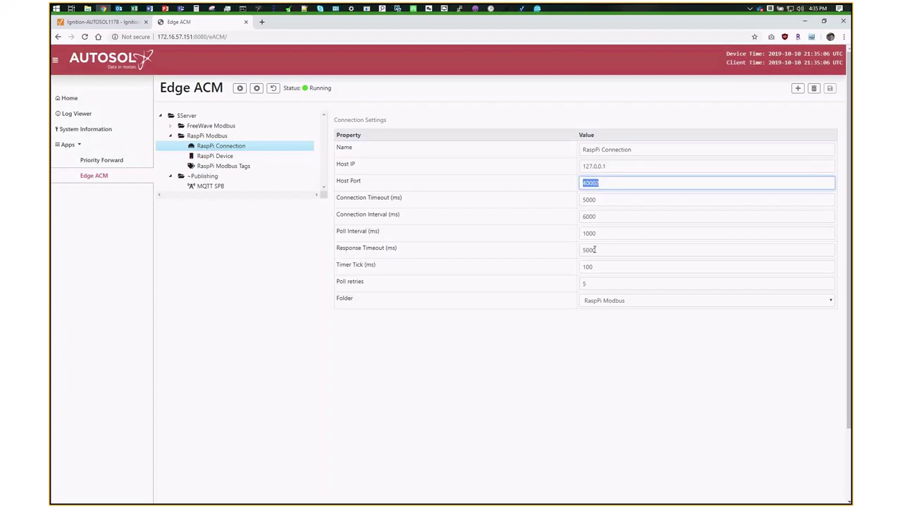
drag(600, 232, 582, 231)
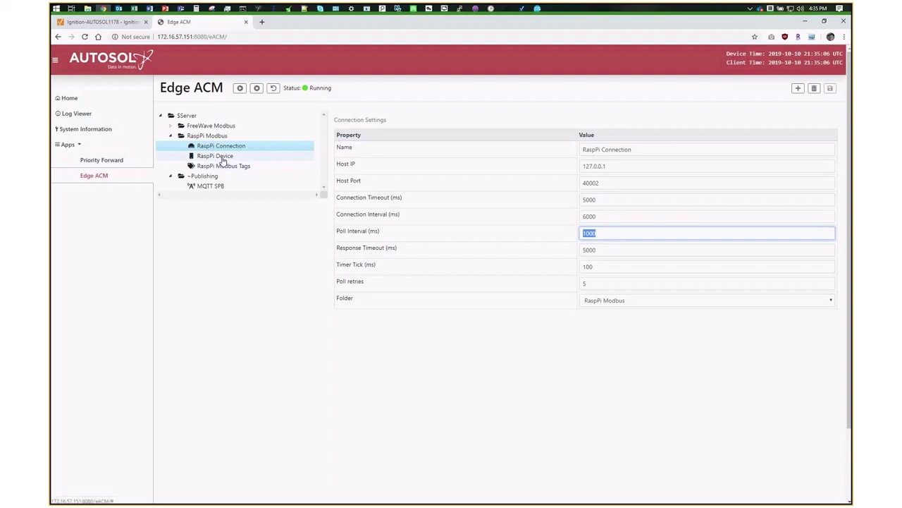
click(222, 159)
- Keep the RaspPi Device register set at Modbus RTU and addressing type at None
double_click(336, 119)
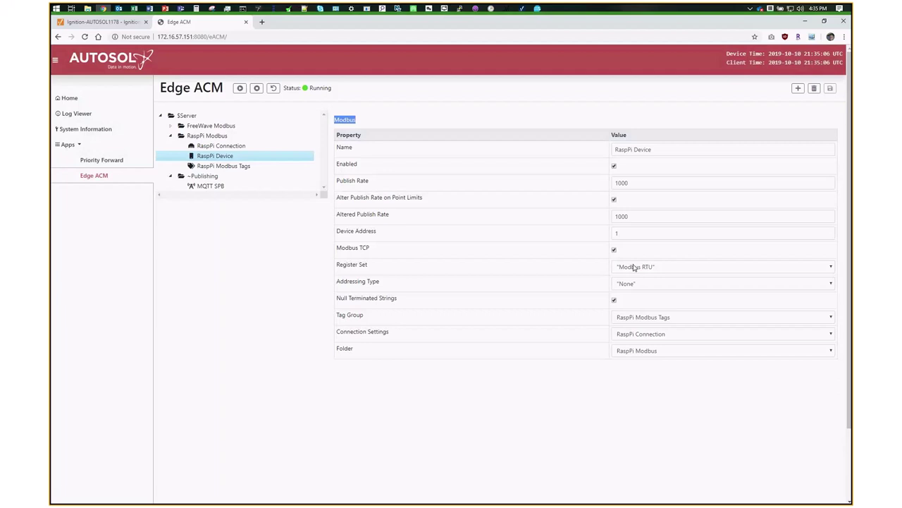
click(634, 267)
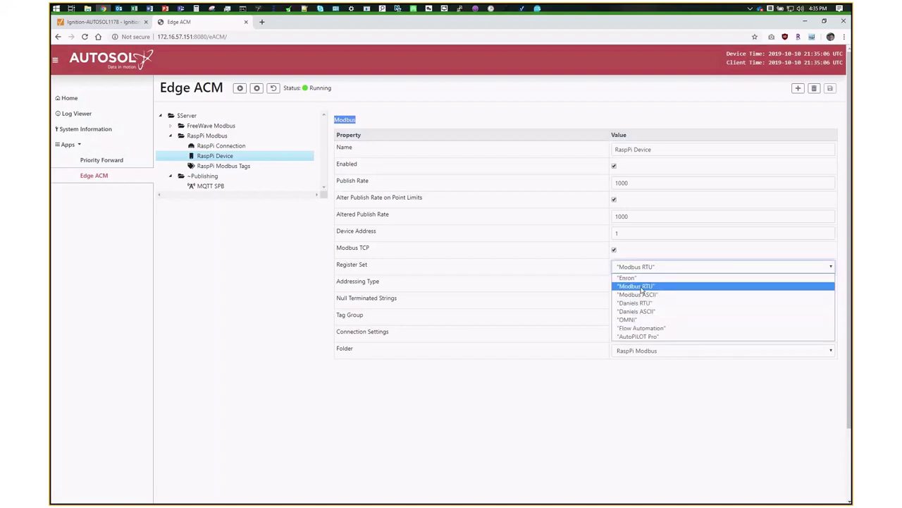
click(642, 287)
click(641, 285)
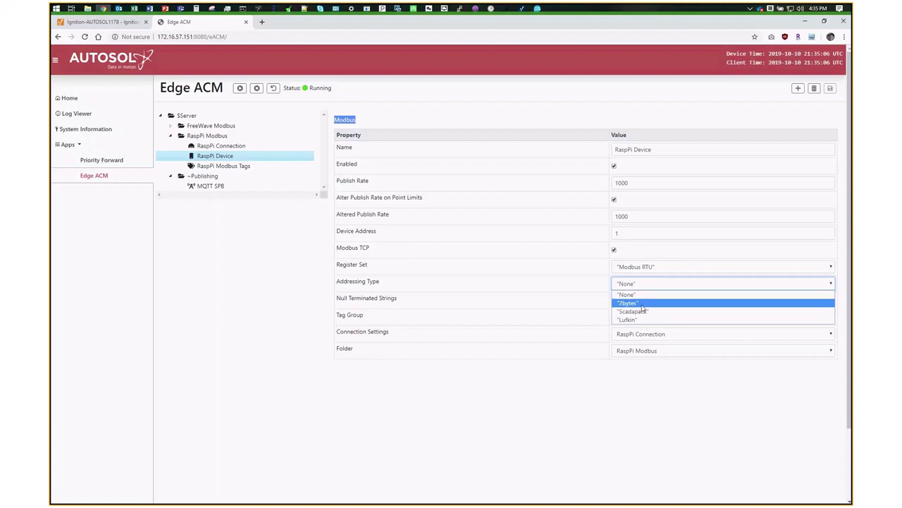
click(634, 294)
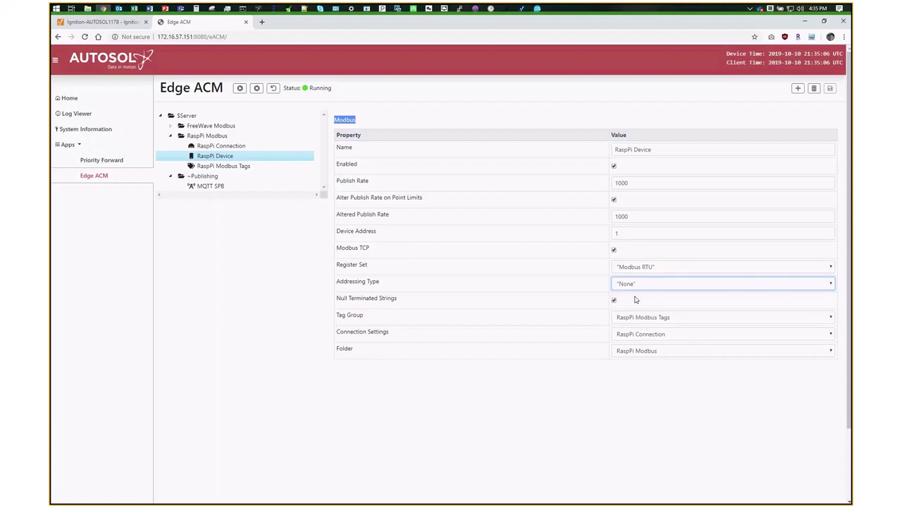
right_click(209, 138)
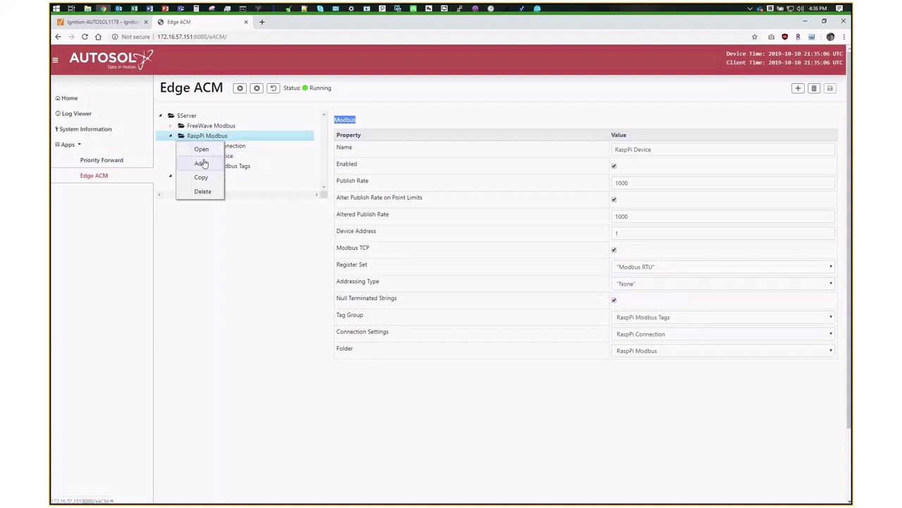
- Preview the Roc and TotalFlow item types under RaspPi Modbus without adding one
click(202, 163)
click(417, 99)
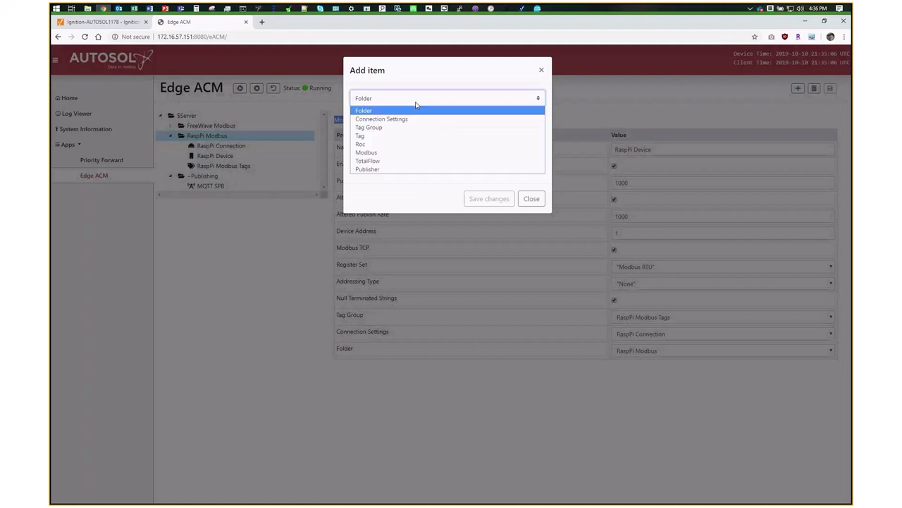
click(401, 144)
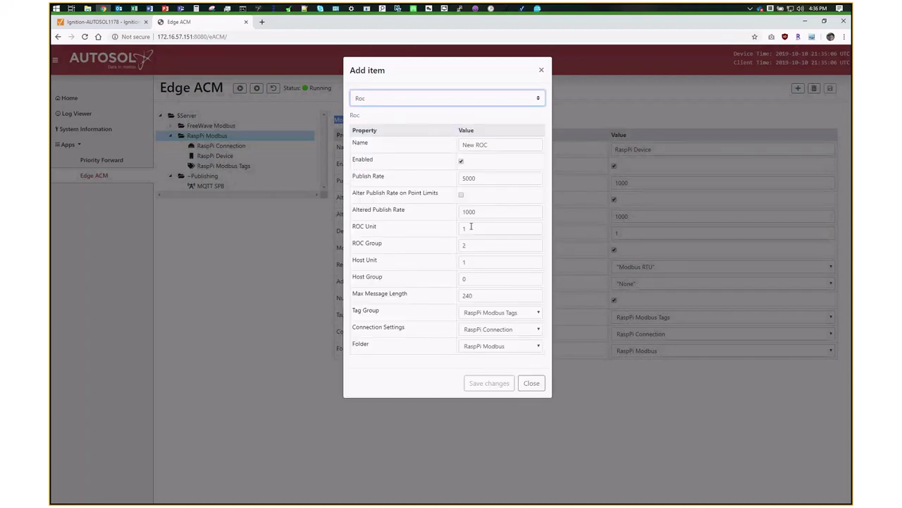
click(374, 104)
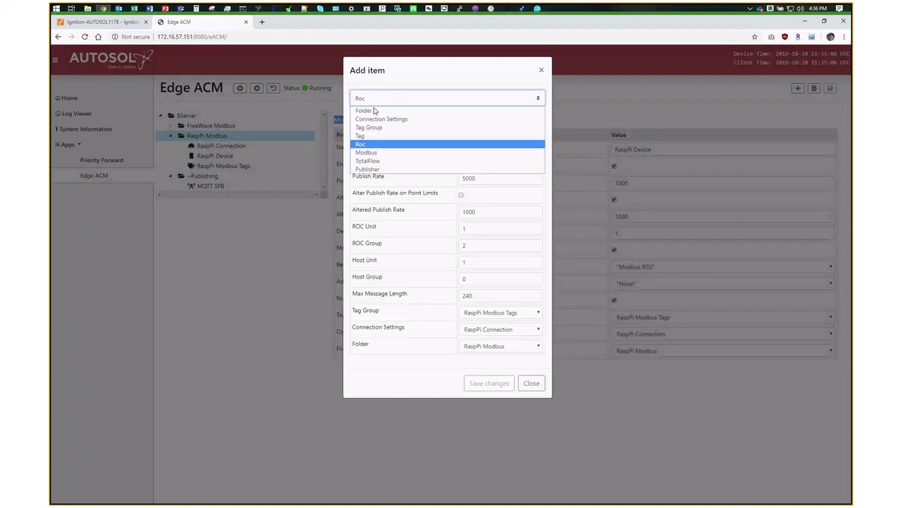
click(379, 161)
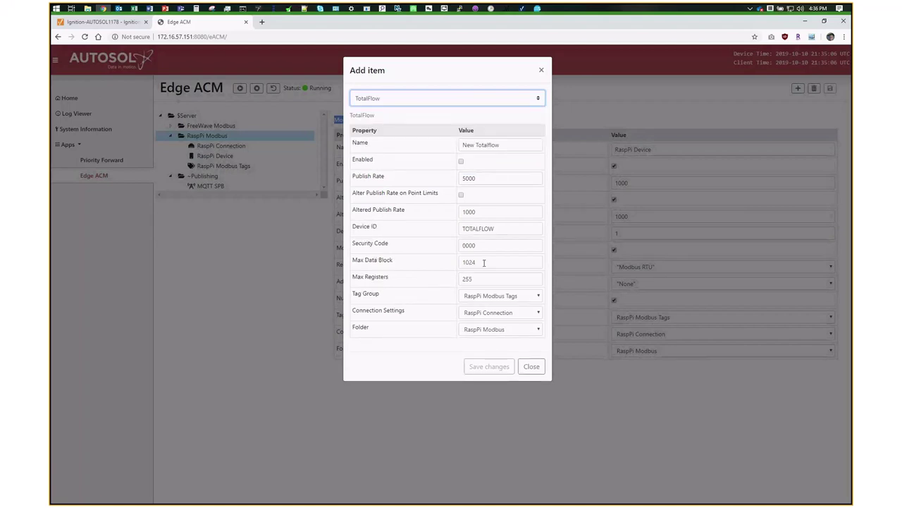
click(525, 367)
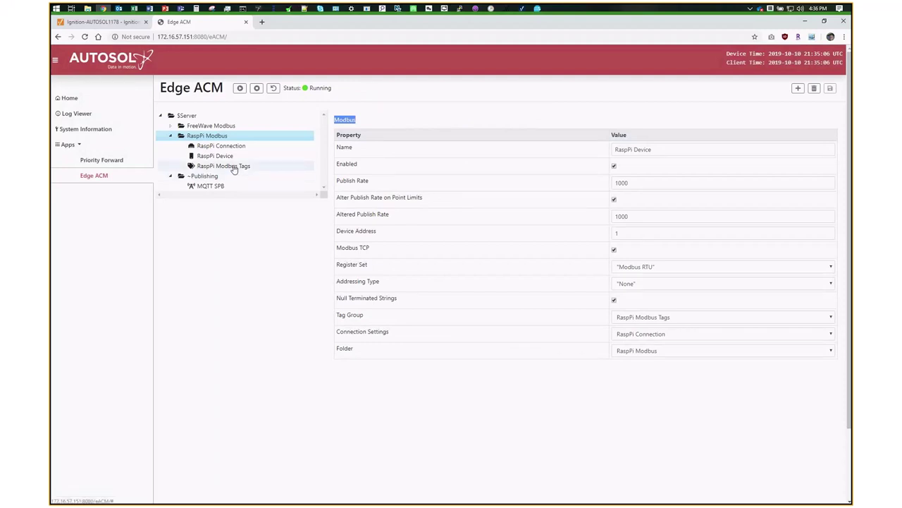
- Point out the 1000 Publish Rate and show the RaspPi Modbus Tags group
double_click(615, 183)
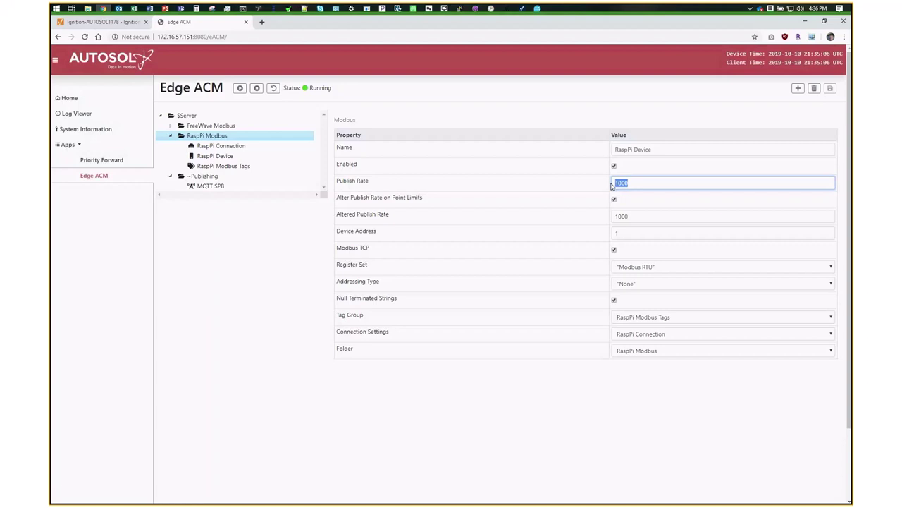
click(629, 182)
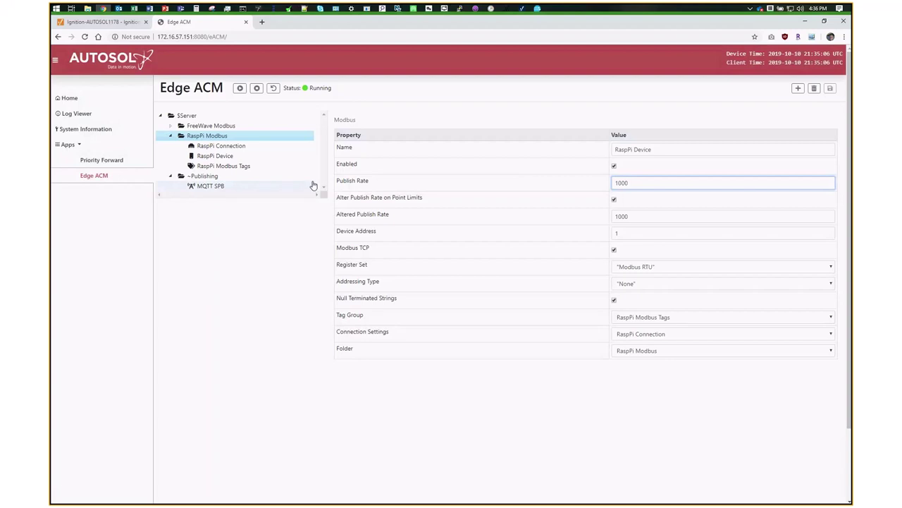
click(238, 166)
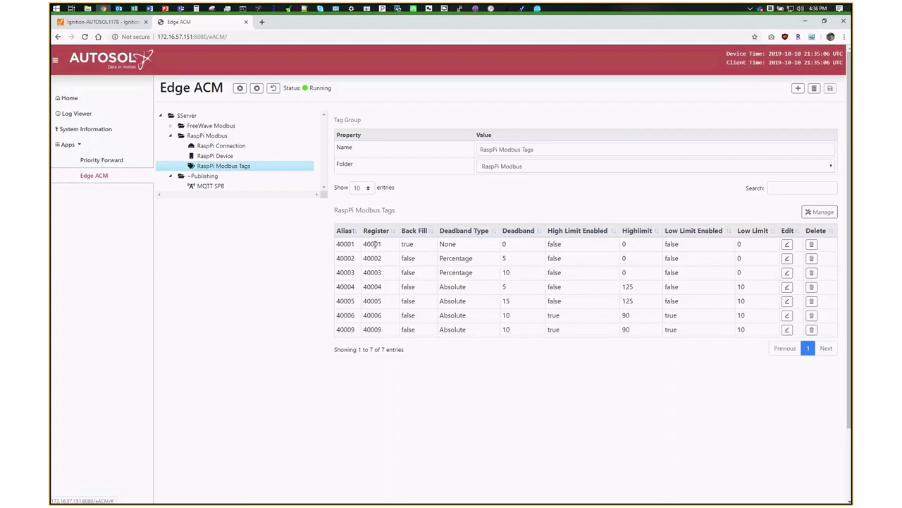
- Inspect registers 40001 and 40003, glancing at the tag editor and new Tag form without saving
double_click(374, 244)
double_click(373, 272)
click(377, 287)
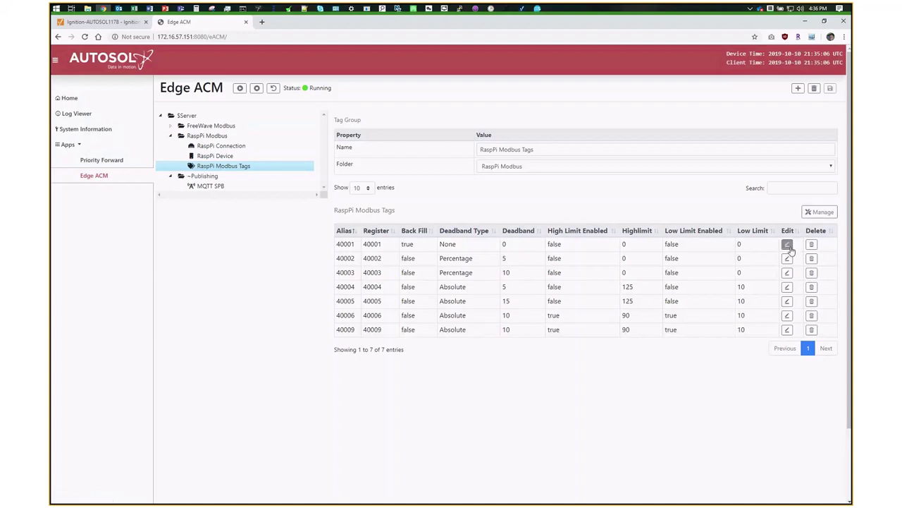
click(788, 244)
click(532, 315)
click(798, 88)
click(466, 98)
click(421, 136)
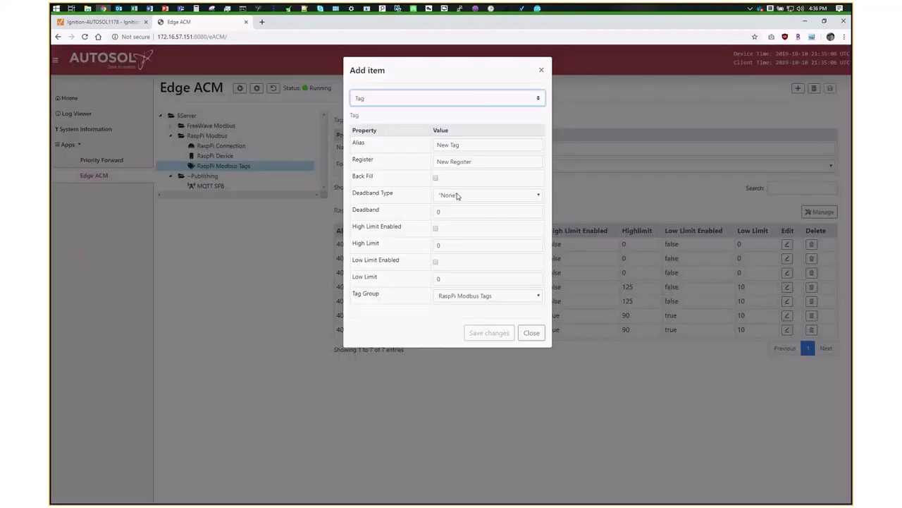
click(532, 333)
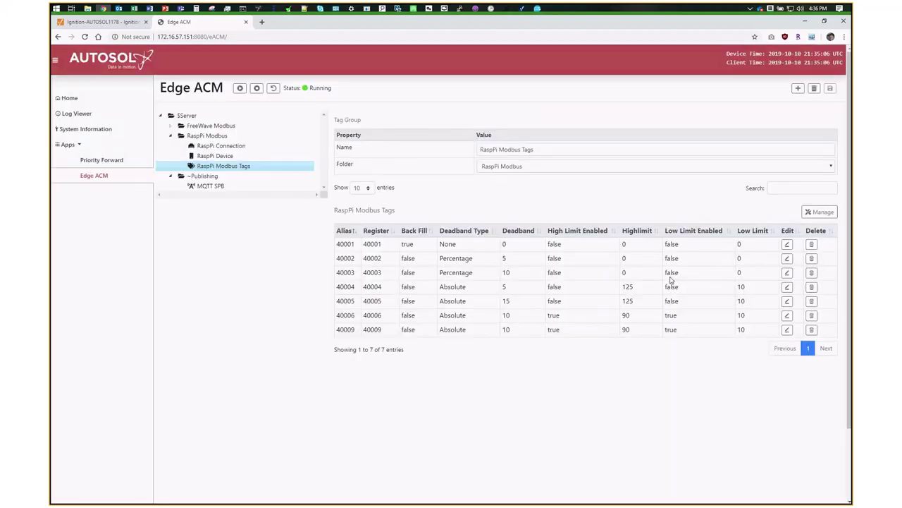
- Export RaspPi Modbus Tags to CSV and open RaspPi_Modbus_Tags (30).csv in Excel
click(818, 213)
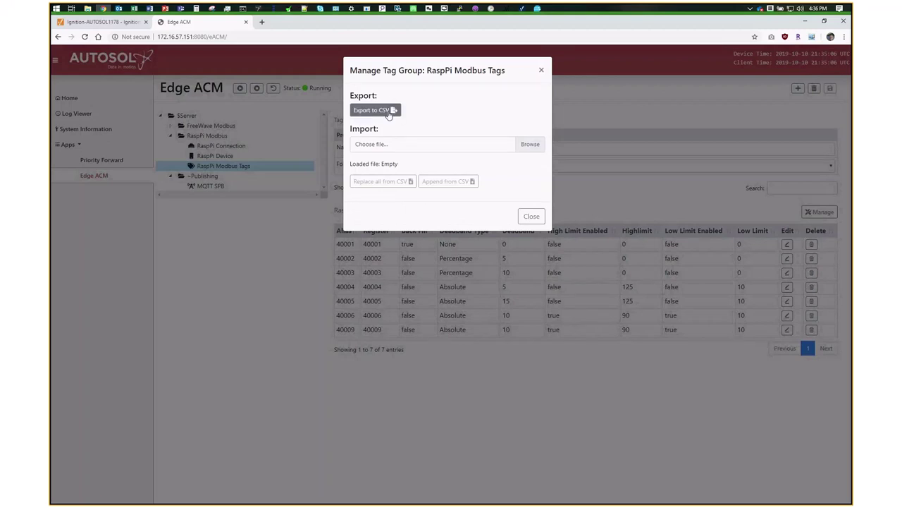
click(387, 111)
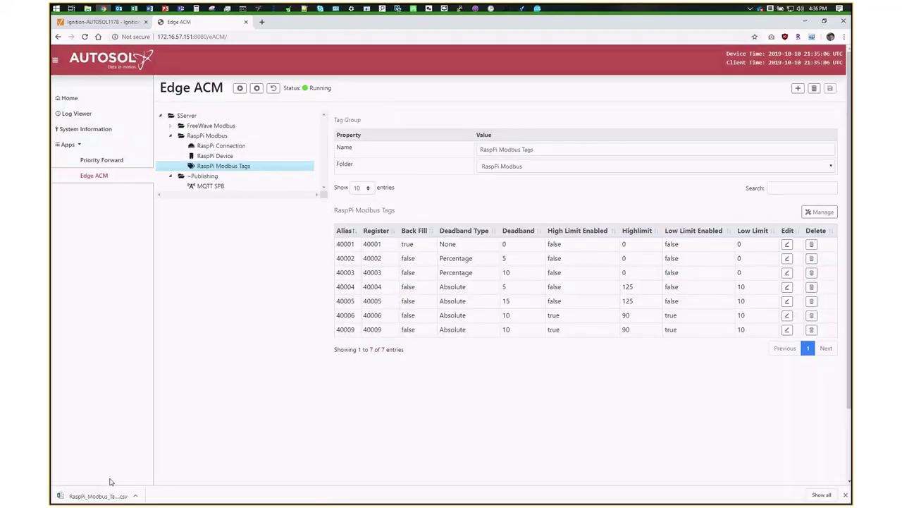
click(90, 496)
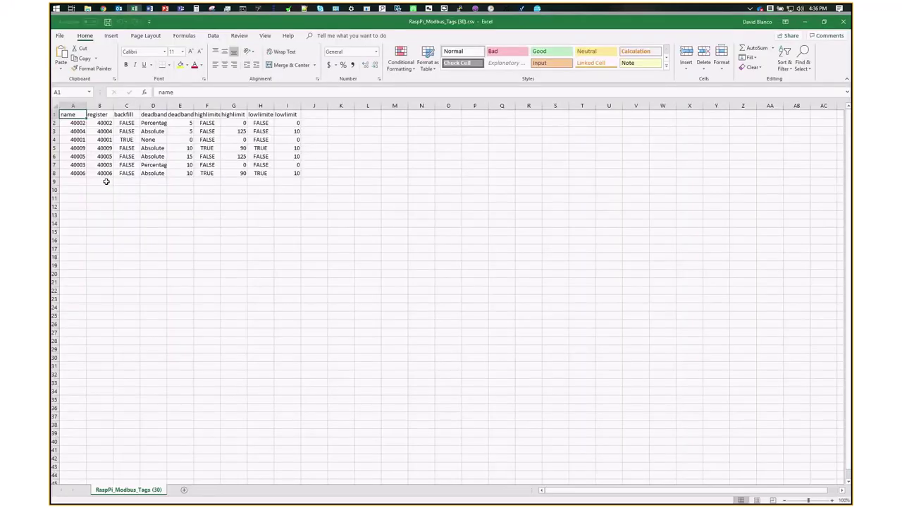
- Copy the 40009 tag row into the empty row 9
drag(72, 148, 278, 148)
key(ctrl+c)
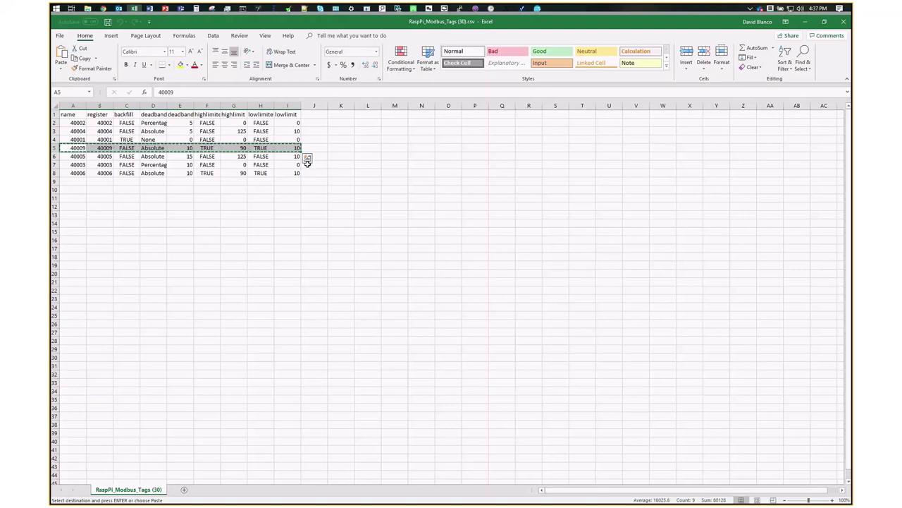
click(79, 182)
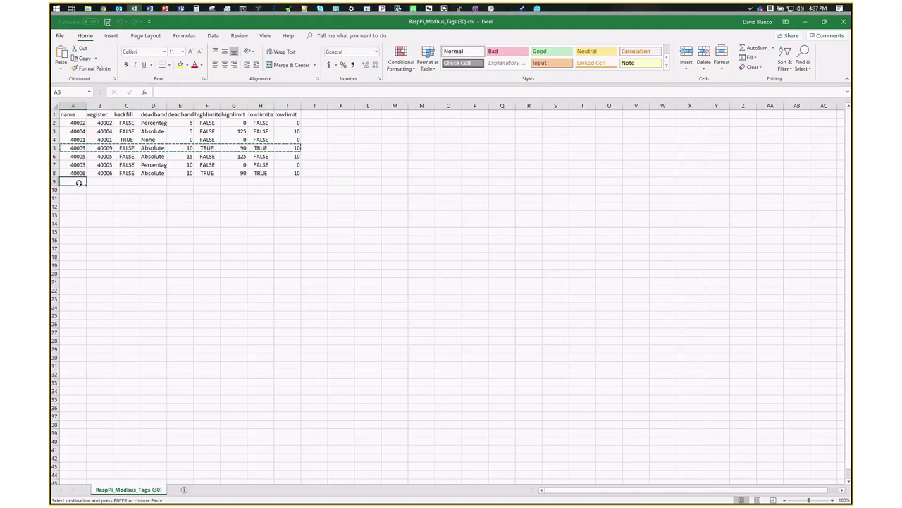
key(ctrl+v)
- Change the new row's name and register to 40010 and save the CSV
key(F2)
key(BackSpace)
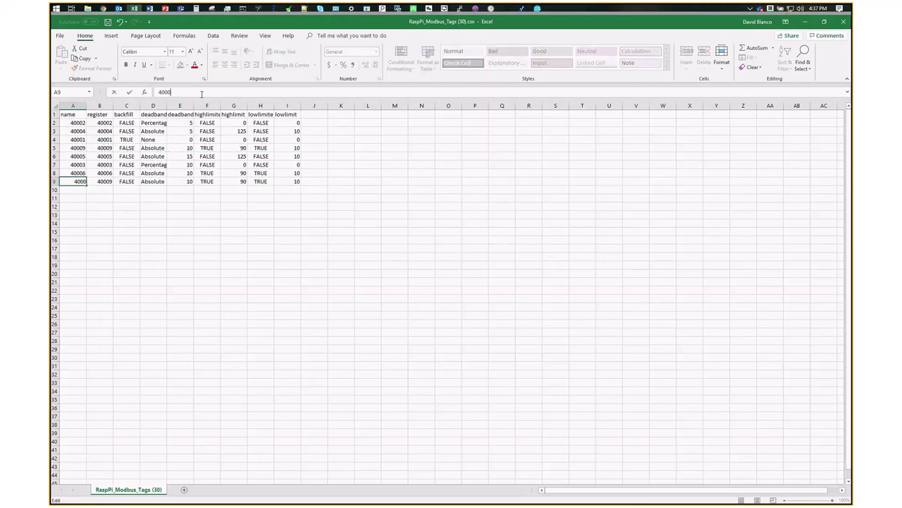
text(10)
click(104, 181)
click(240, 92)
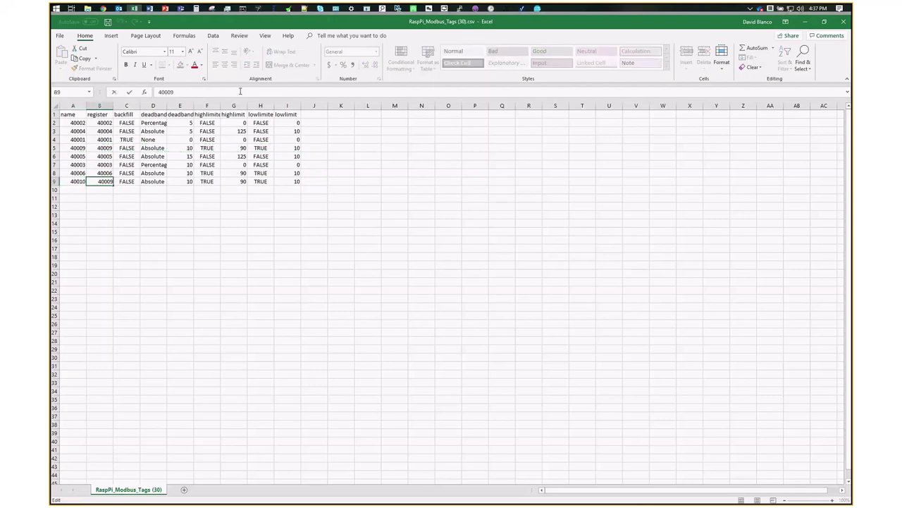
key(BackSpace)
key(BackSpace)
text(10)
key(ctrl+s)
- Close Excel and delete existing tags such as 40002, 40005 and 40004 from the group
click(842, 22)
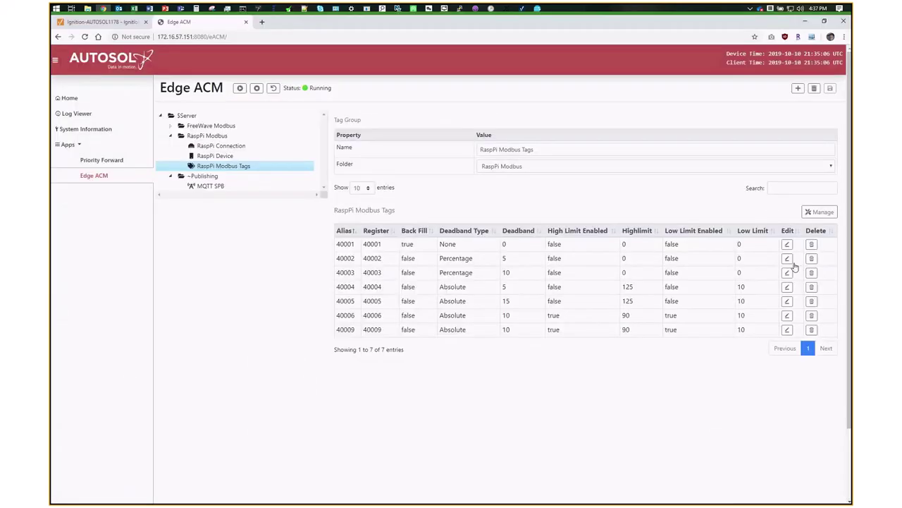
click(811, 258)
key(Return)
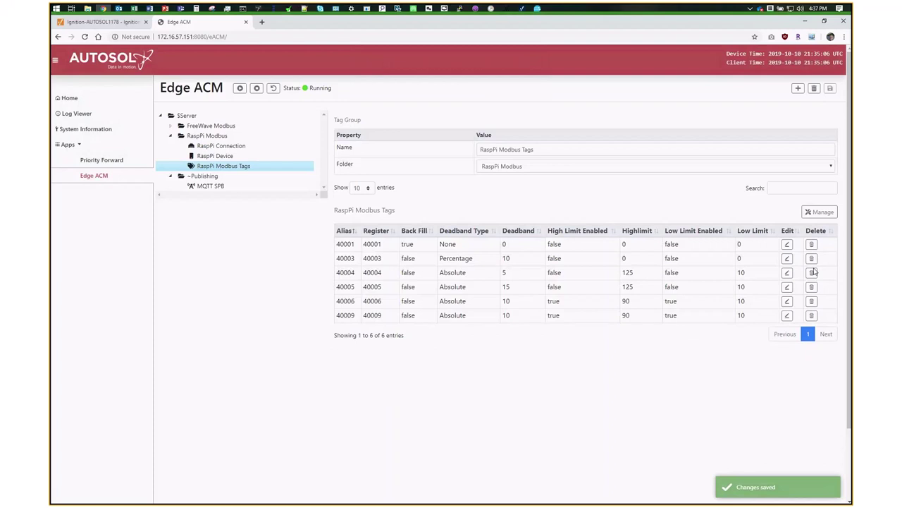
scroll(815, 272, down, 2)
click(811, 201)
key(Return)
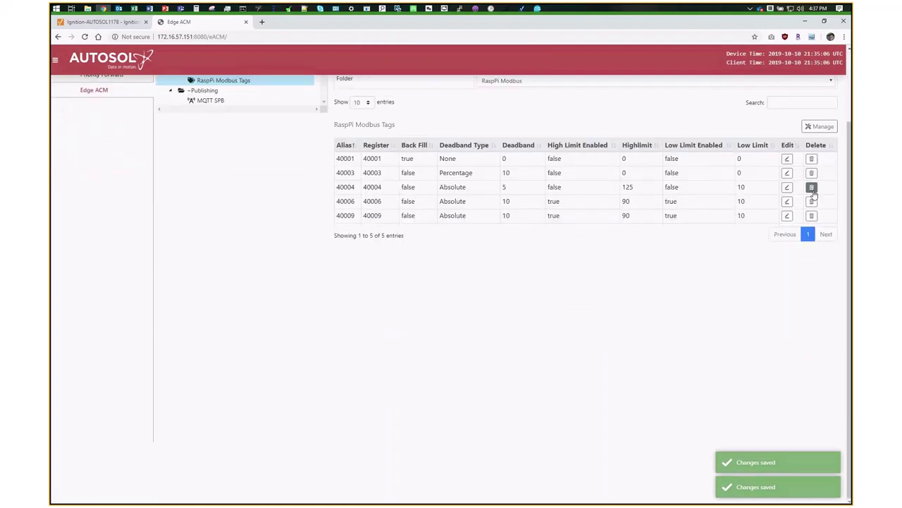
click(811, 187)
key(Return)
key(Return)
click(811, 158)
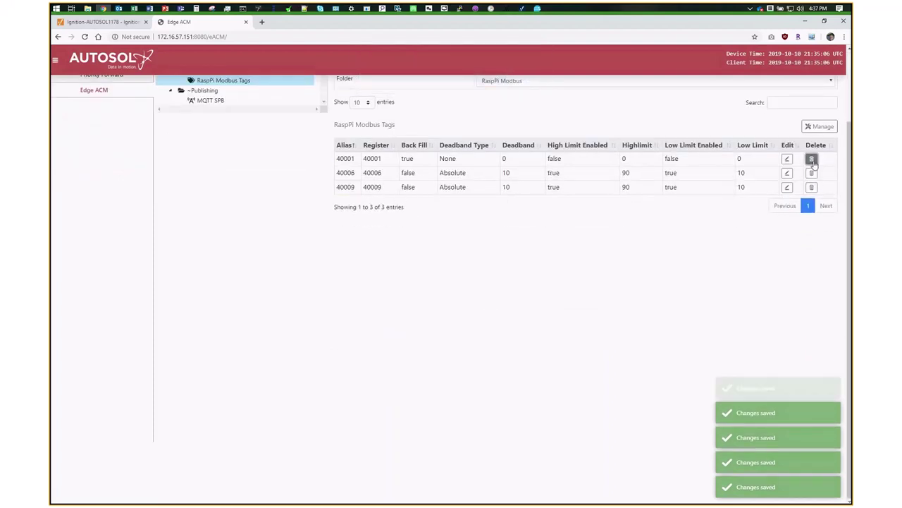
key(Return)
scroll(456, 299, up, 1)
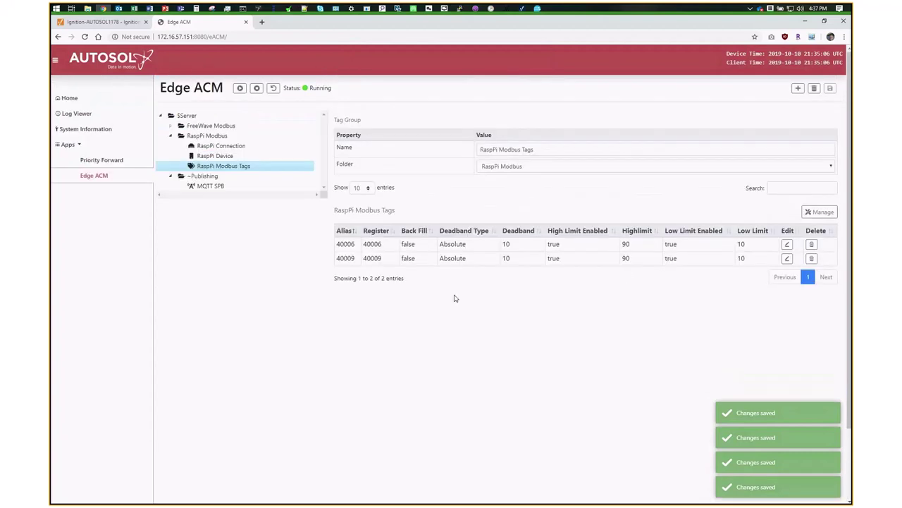
- Replace all tags from the edited CSV and point out the new 40010 register and its back fill
click(810, 213)
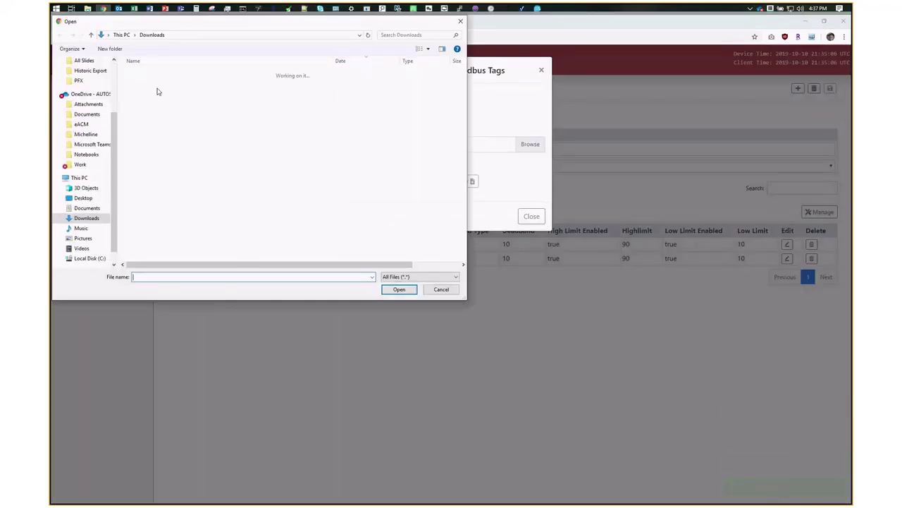
double_click(153, 75)
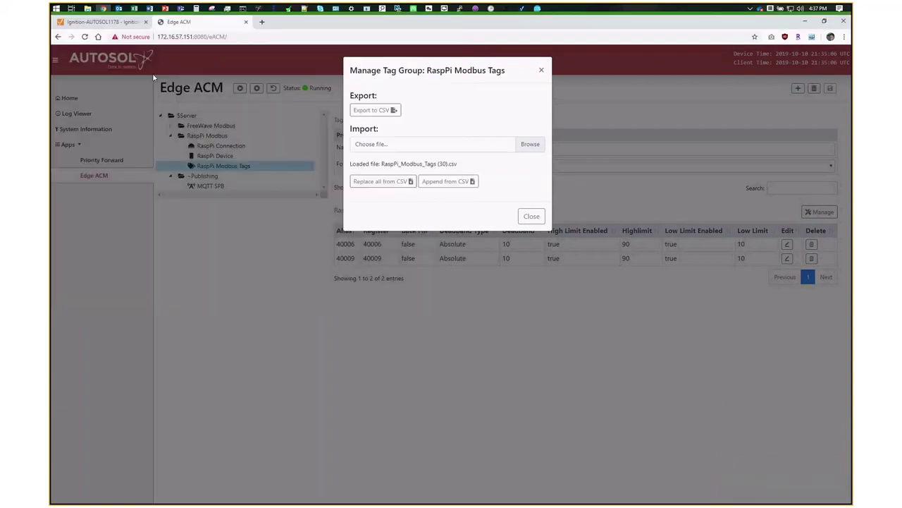
click(384, 181)
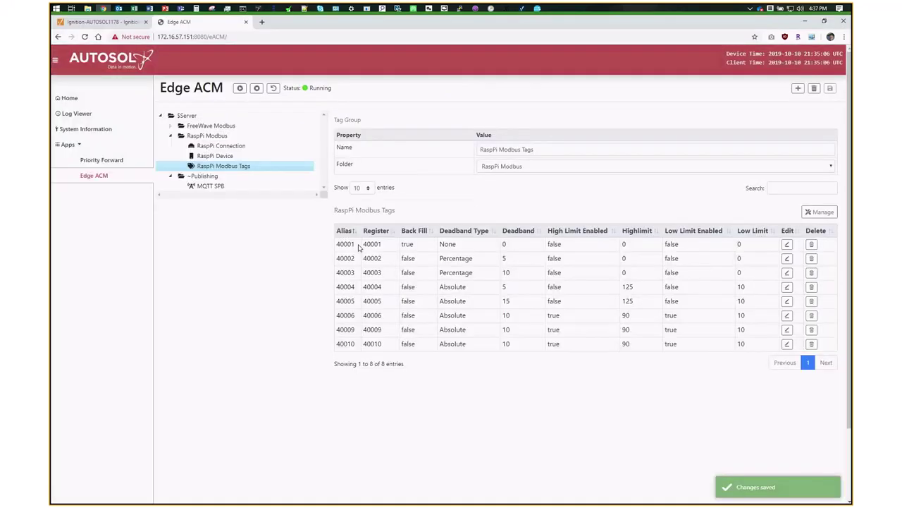
double_click(372, 330)
double_click(372, 344)
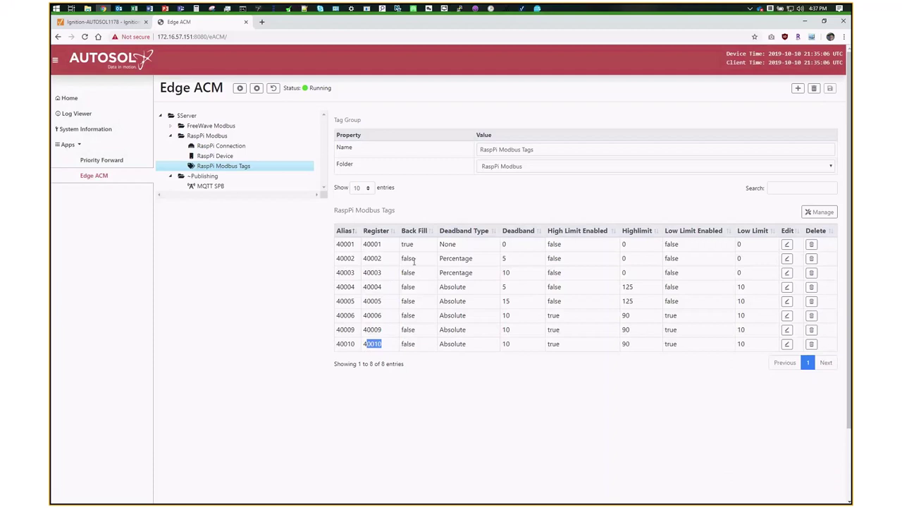
double_click(412, 344)
double_click(407, 244)
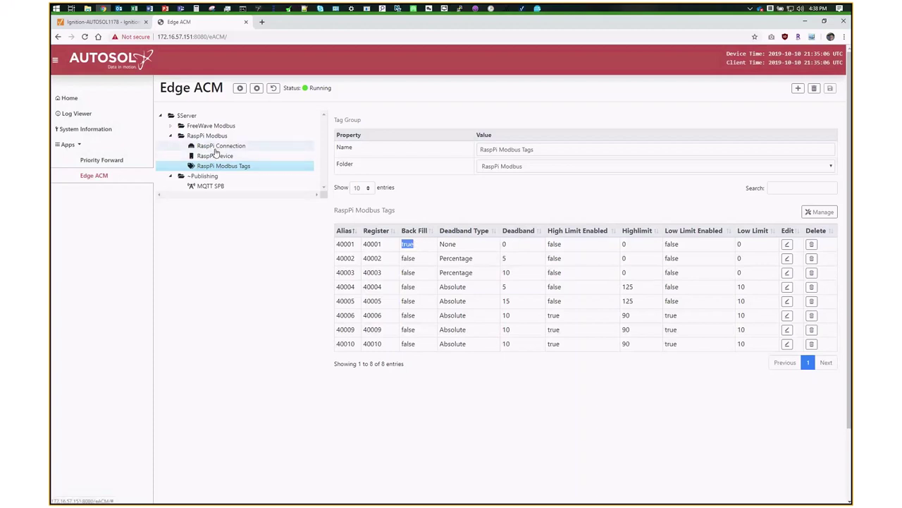
double_click(209, 186)
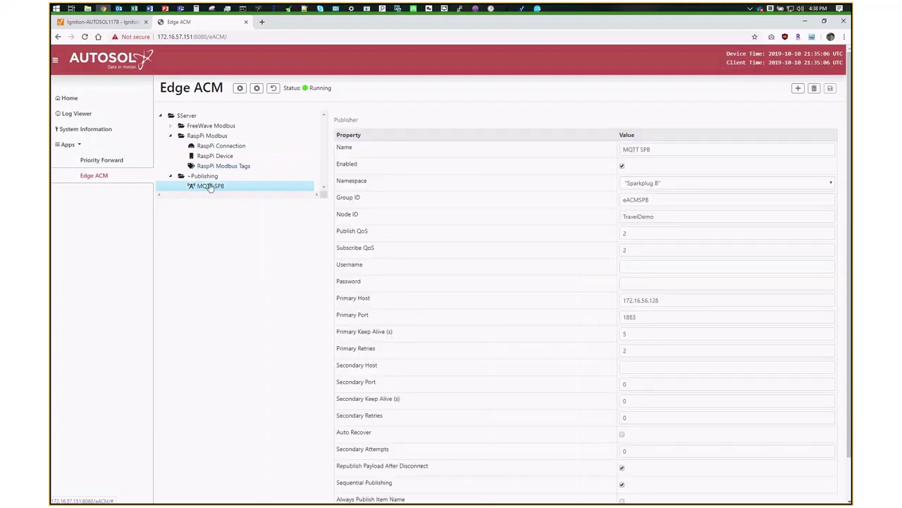
- Keep the MQTT SPB namespace as Sparkplug B and step through Group ID, Node ID and username
click(653, 185)
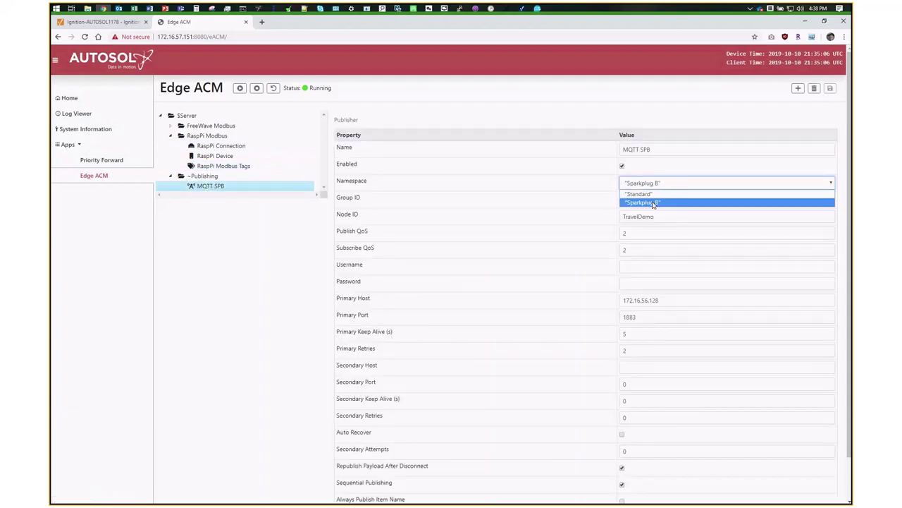
click(653, 202)
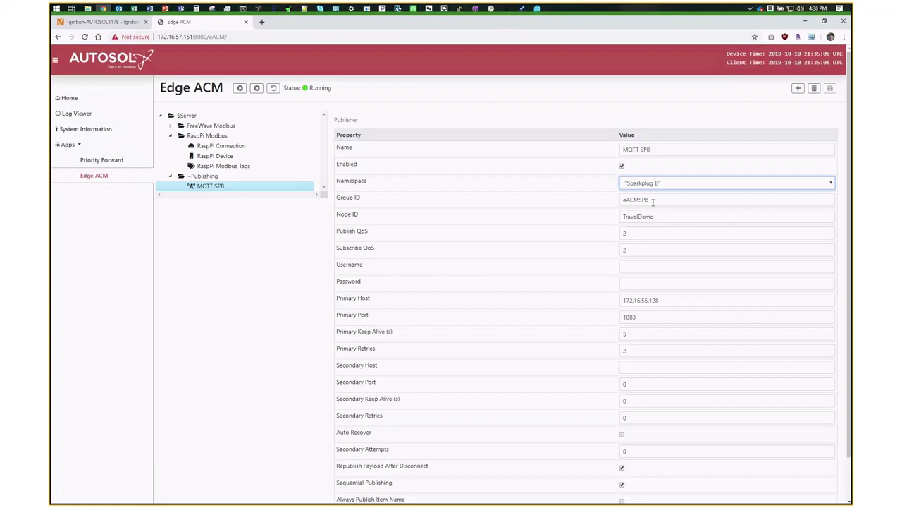
key(Tab)
key(Tab)
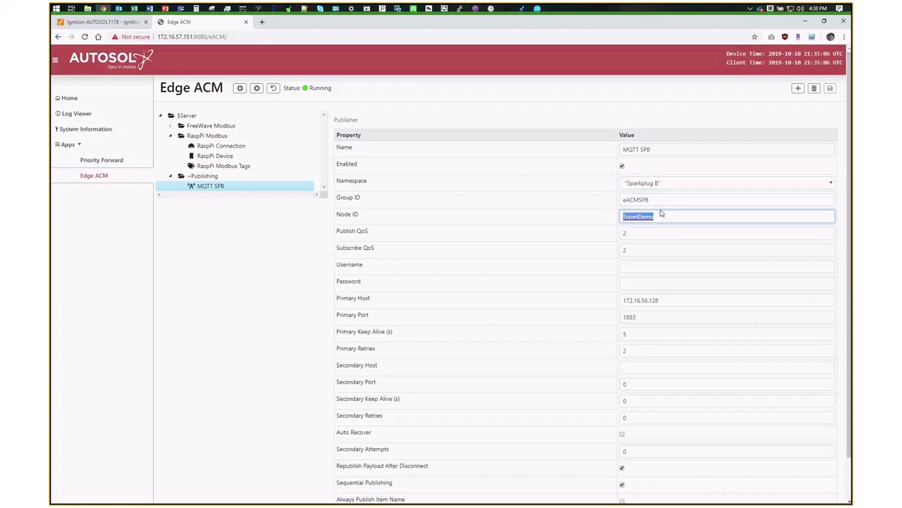
click(648, 264)
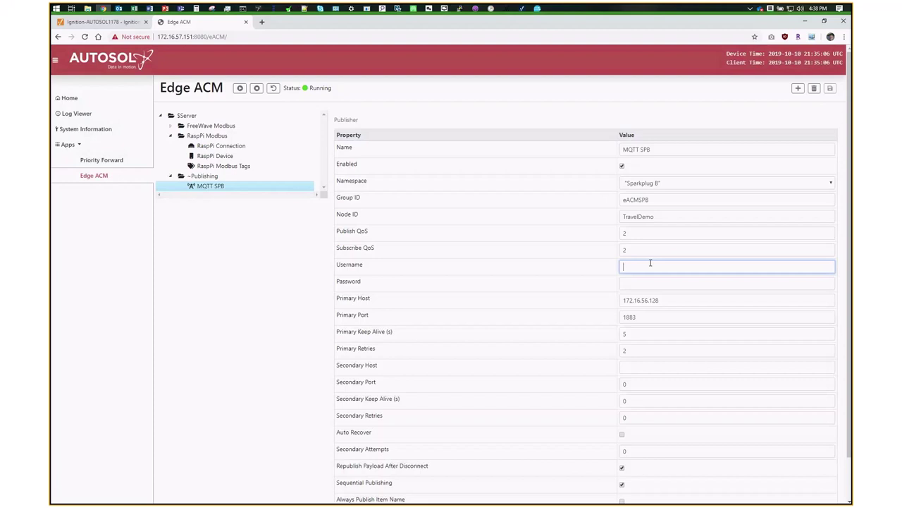
- Review broker host 172.16.56.128, the secondary host and the Auto Recover option
drag(664, 301, 622, 302)
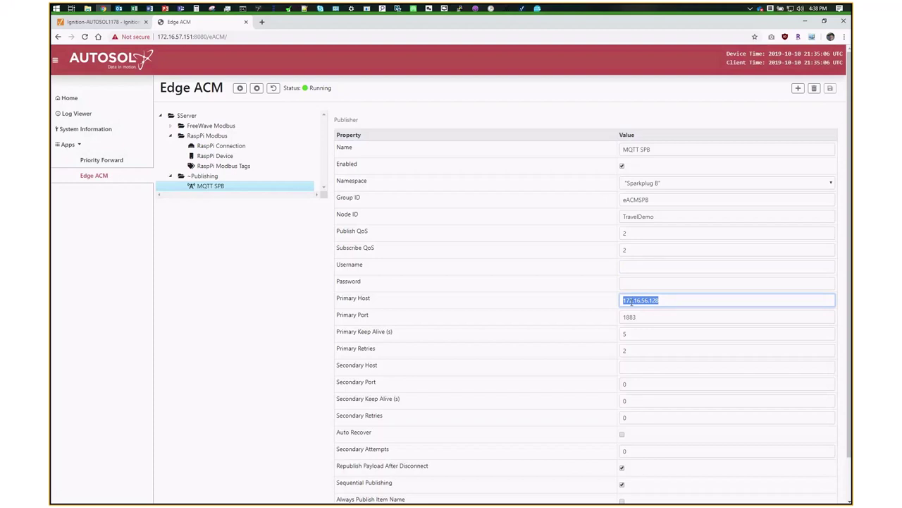
click(633, 281)
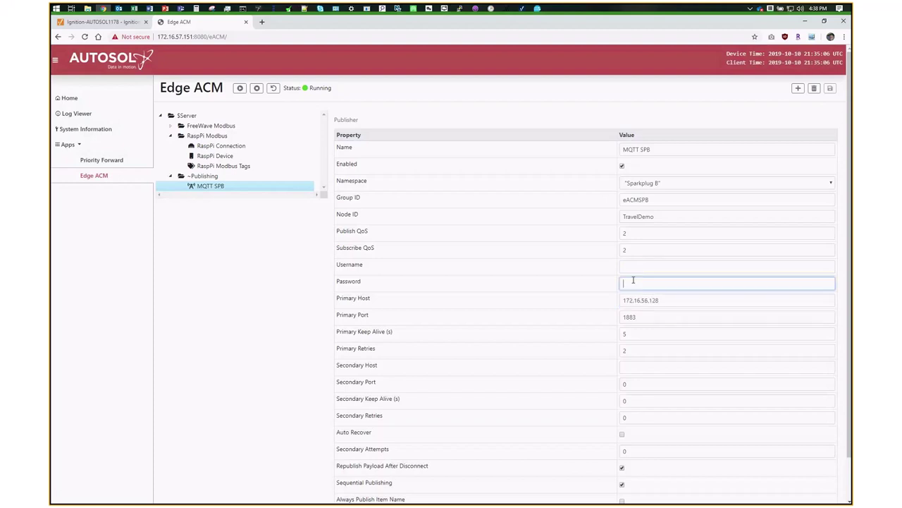
click(632, 266)
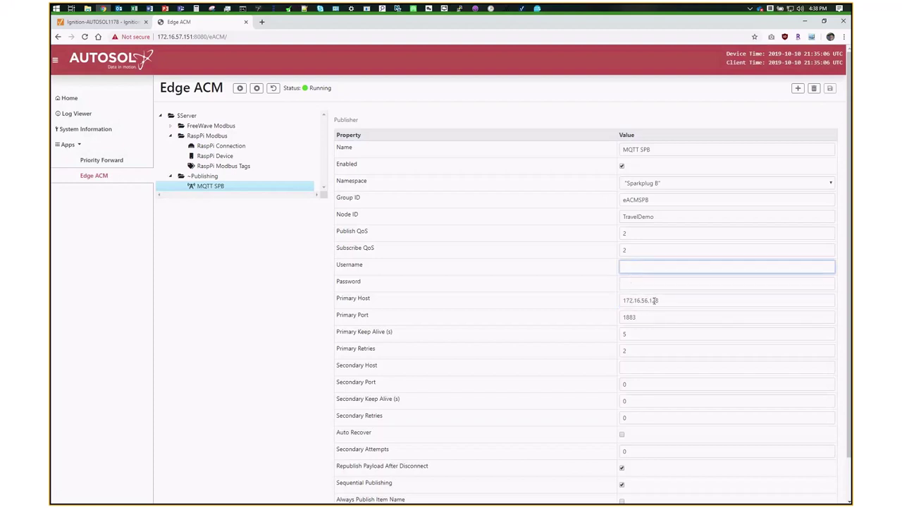
drag(657, 301, 641, 301)
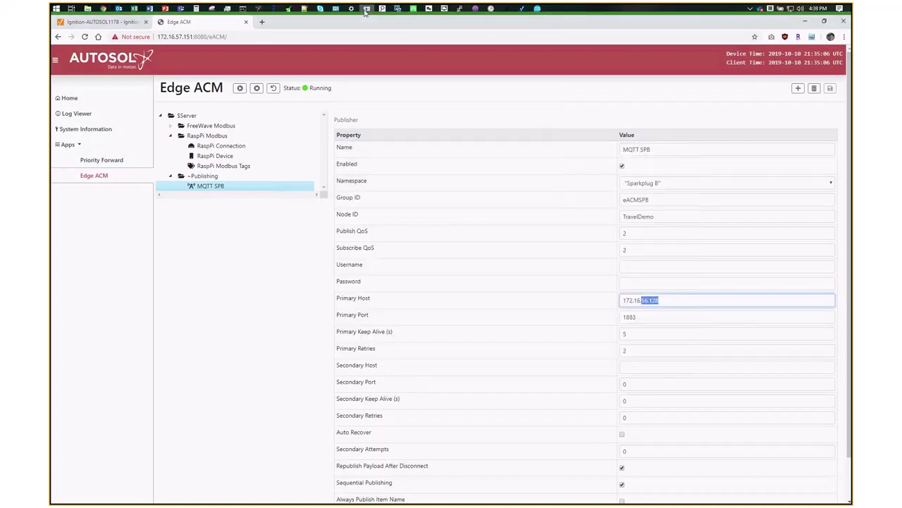
scroll(518, 295, down, 1)
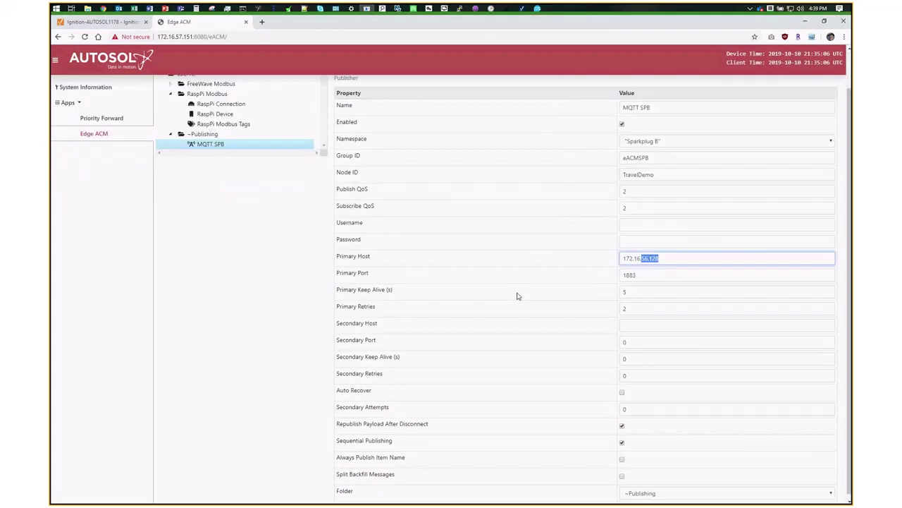
click(658, 323)
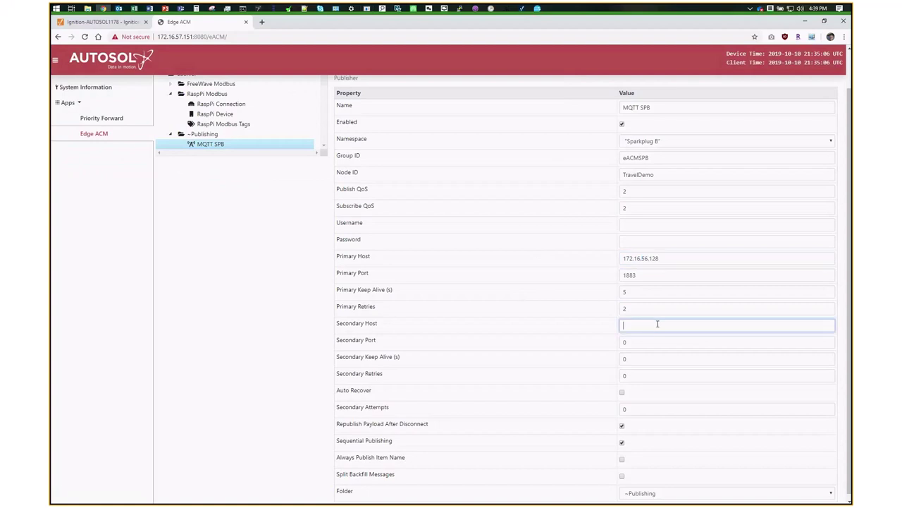
click(622, 393)
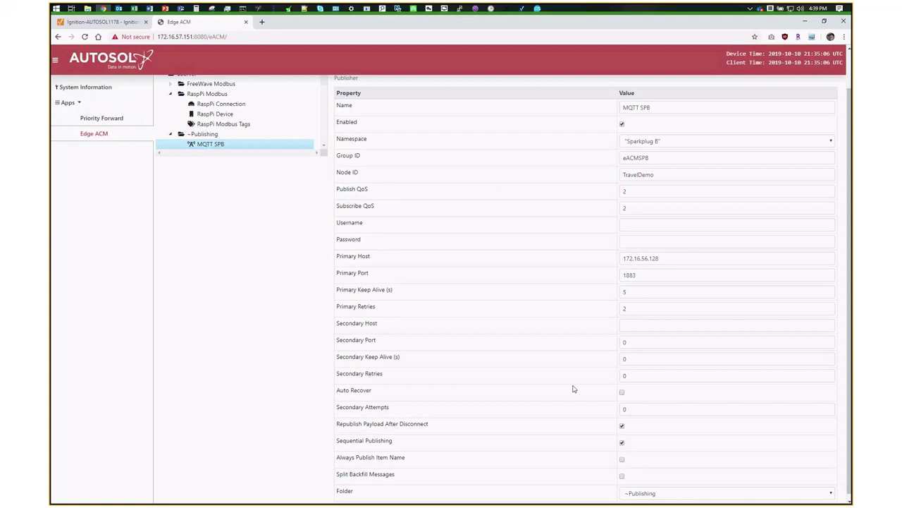
scroll(550, 388, up, 1)
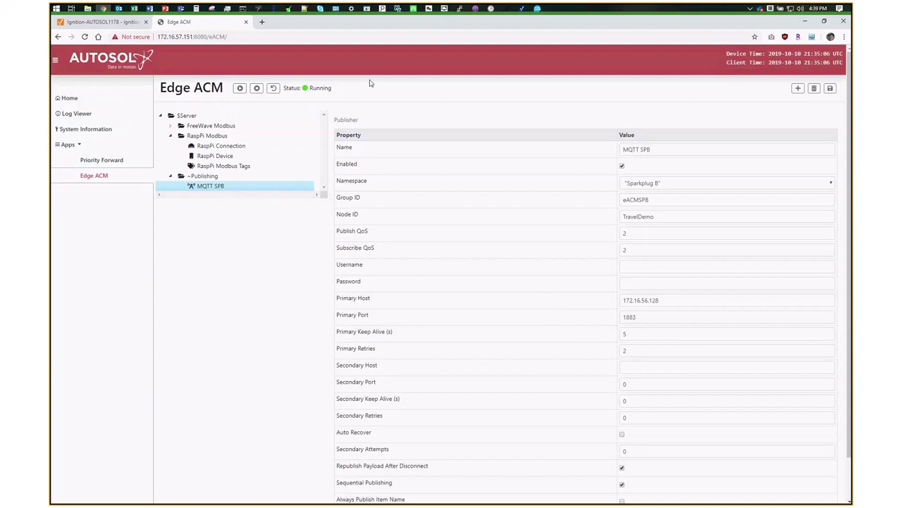
click(414, 8)
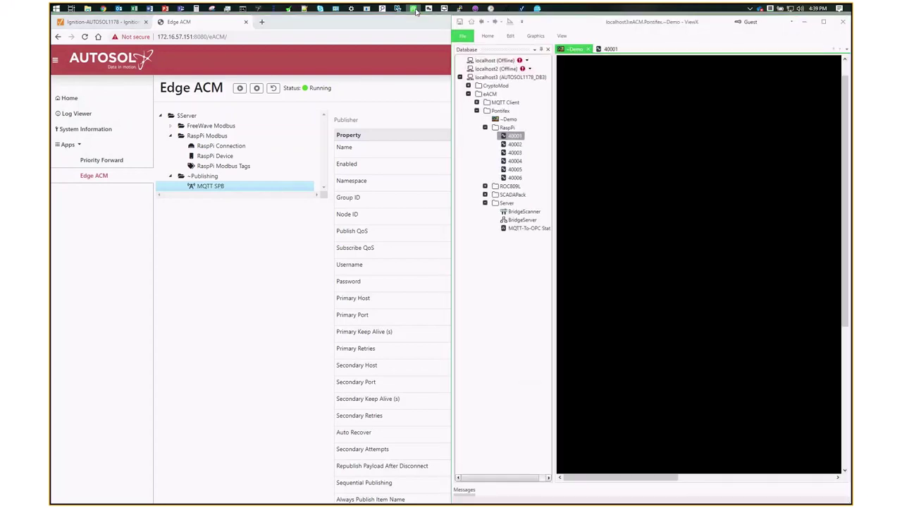
- Maximize ViewX, acknowledge the alarm on point 40006, then bring up the Edge ACM page
click(824, 23)
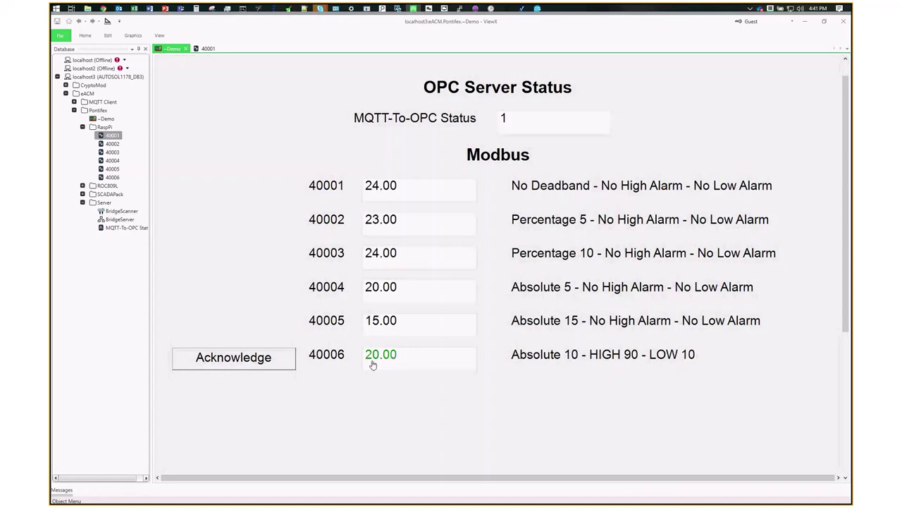
click(282, 358)
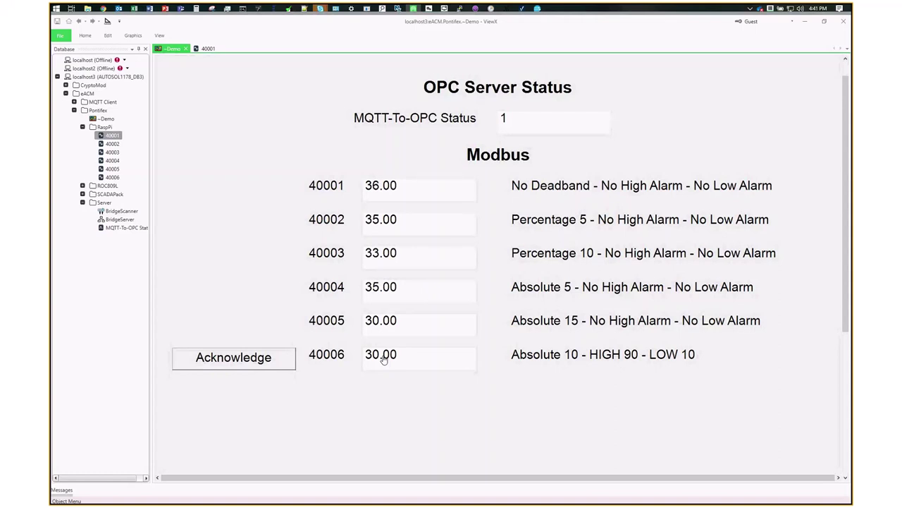
click(104, 8)
- Change the RaspPi Device Publish Rate from 1000 to 10000 and save it
click(210, 157)
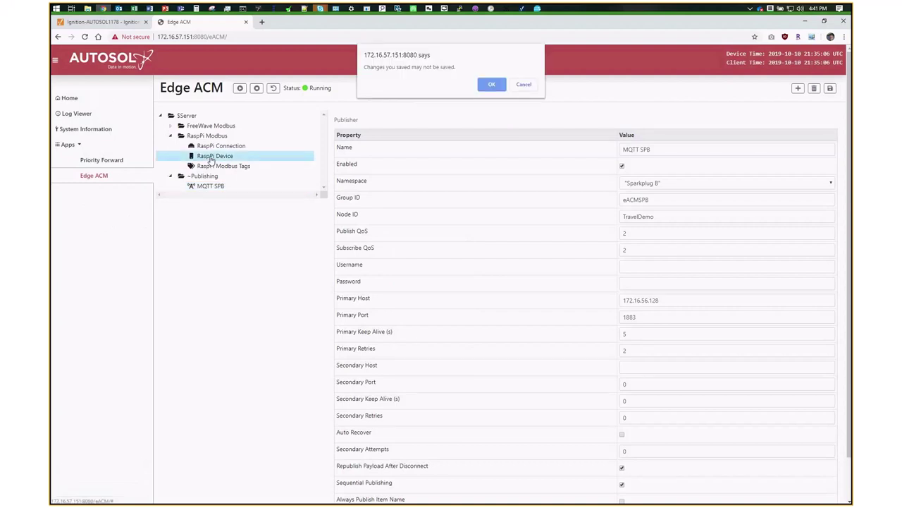
key(Return)
click(637, 182)
text(0000)
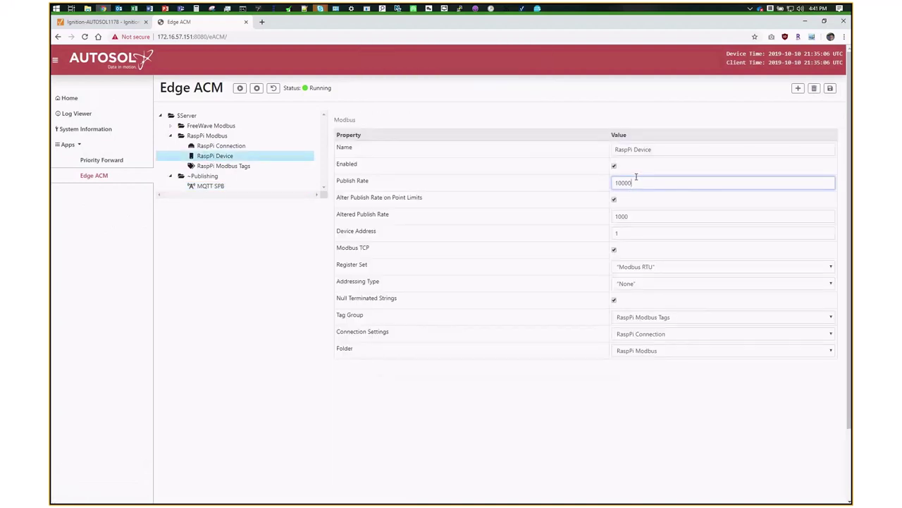
click(830, 88)
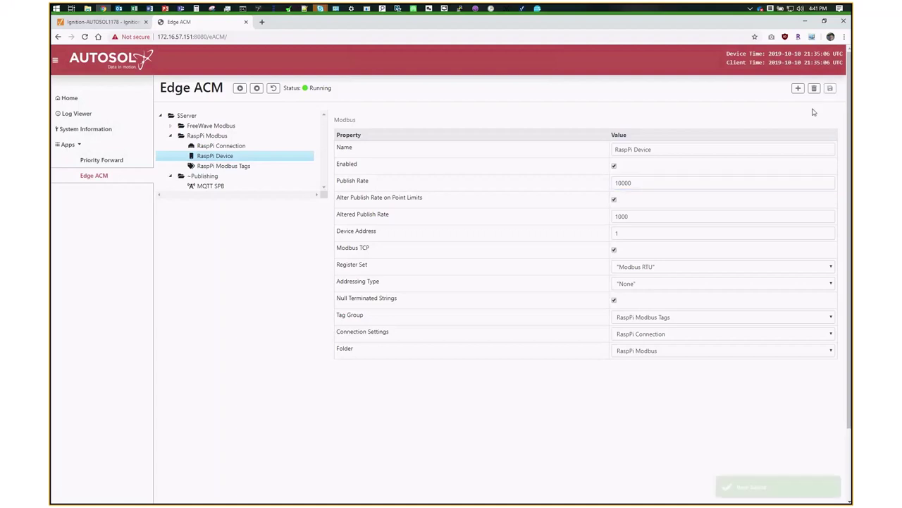
- Review the 10000 Publish Rate and Altered Publish Rate fields and restart the application
click(623, 211)
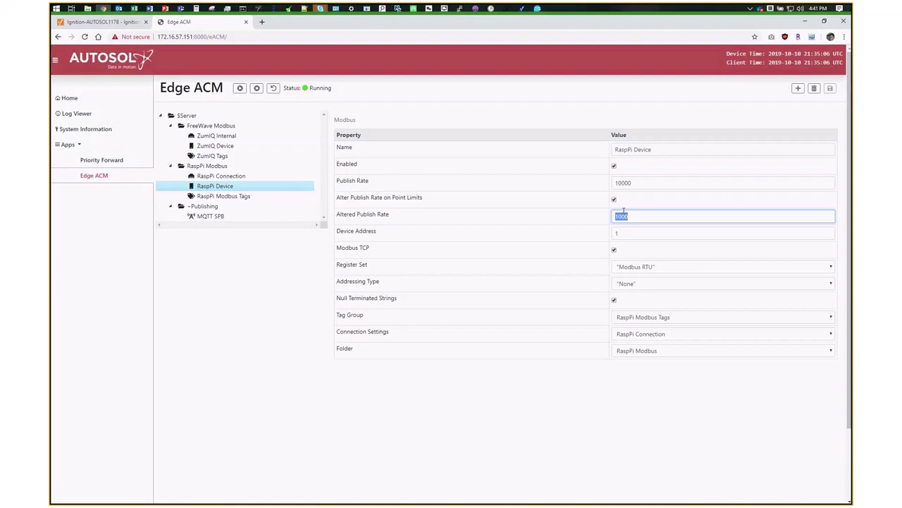
click(624, 216)
drag(634, 183, 613, 184)
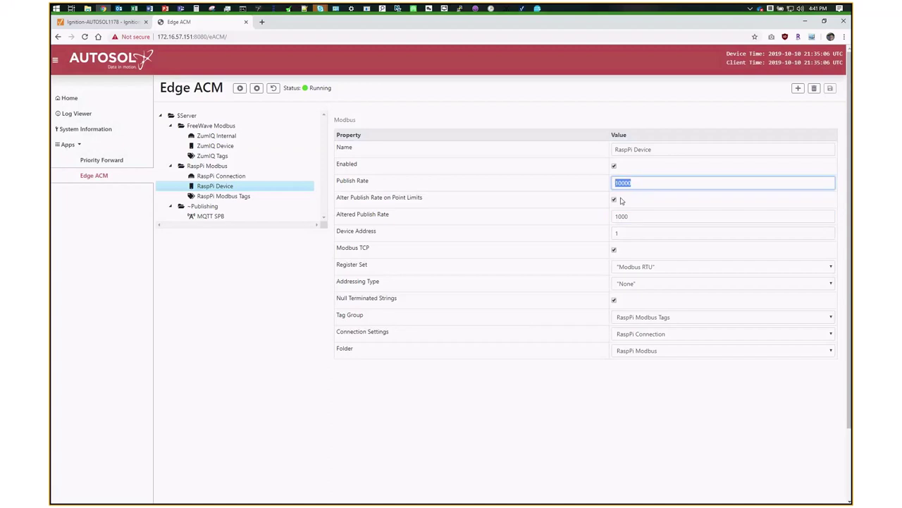
key(Tab)
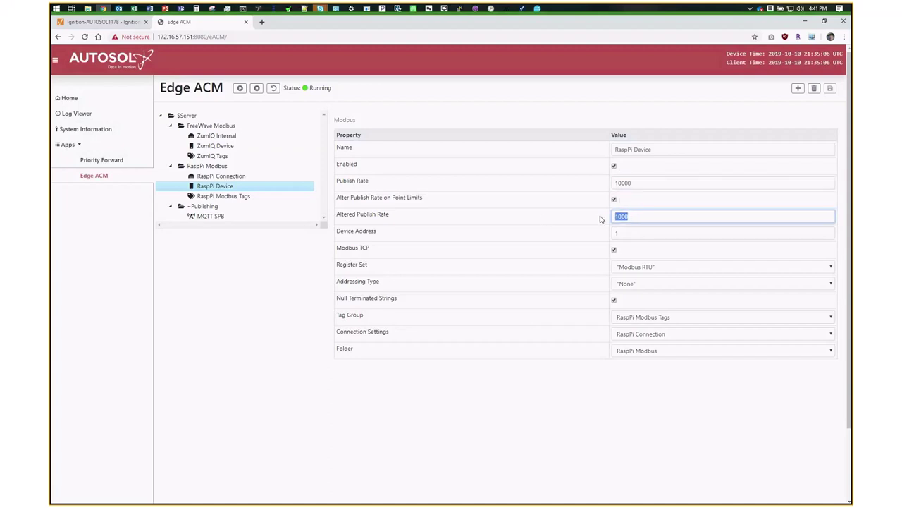
click(272, 87)
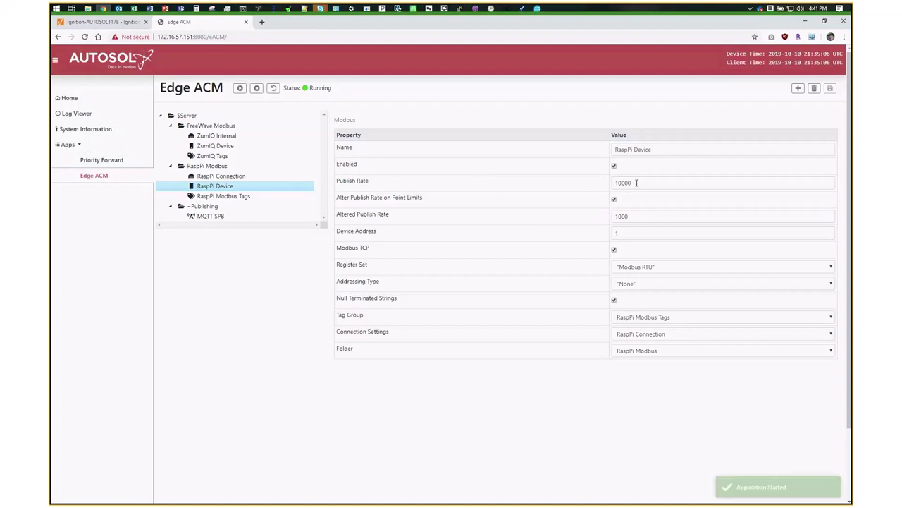
double_click(616, 182)
key(Tab)
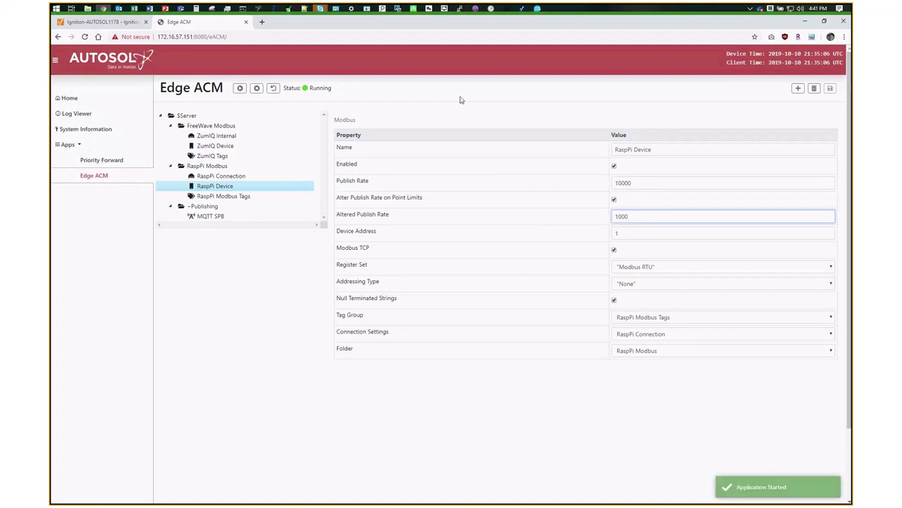
click(414, 9)
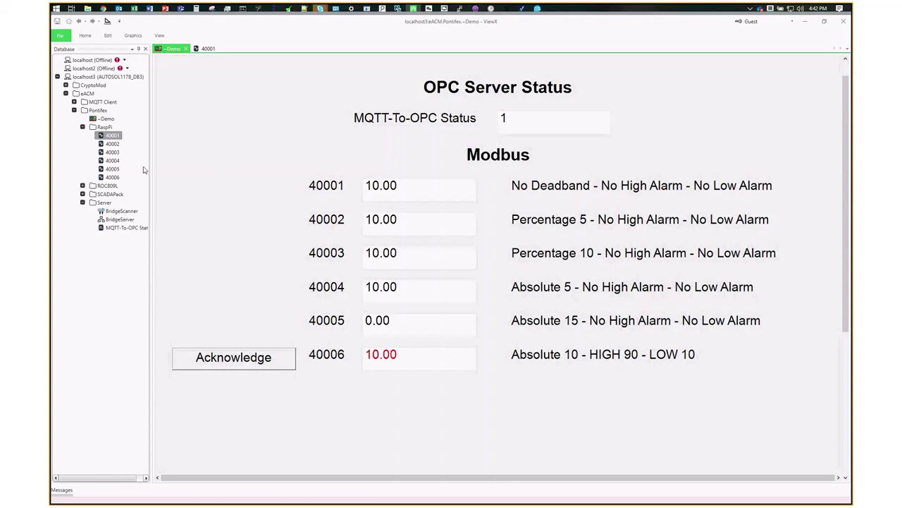
double_click(113, 152)
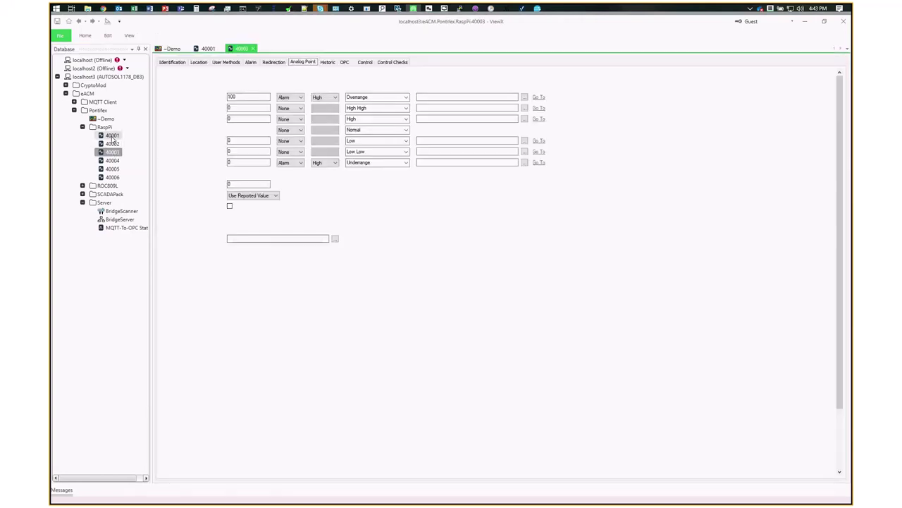
click(255, 48)
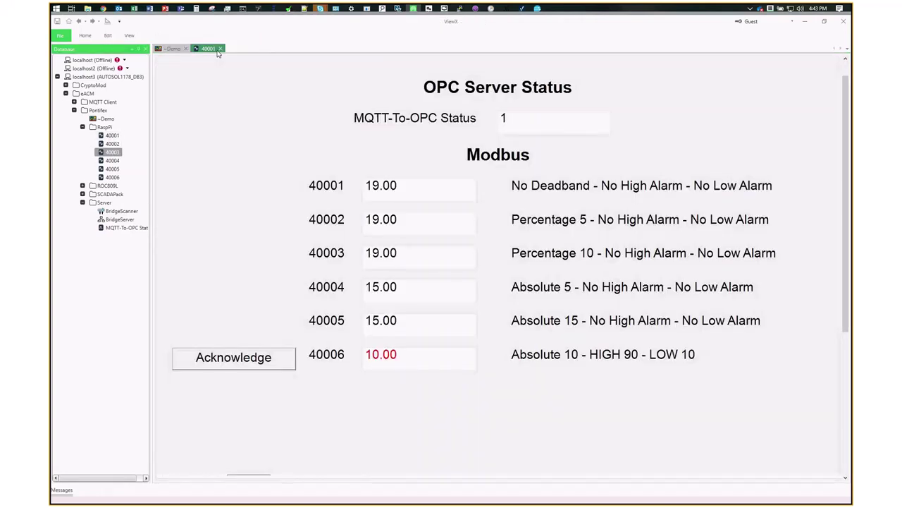
double_click(112, 134)
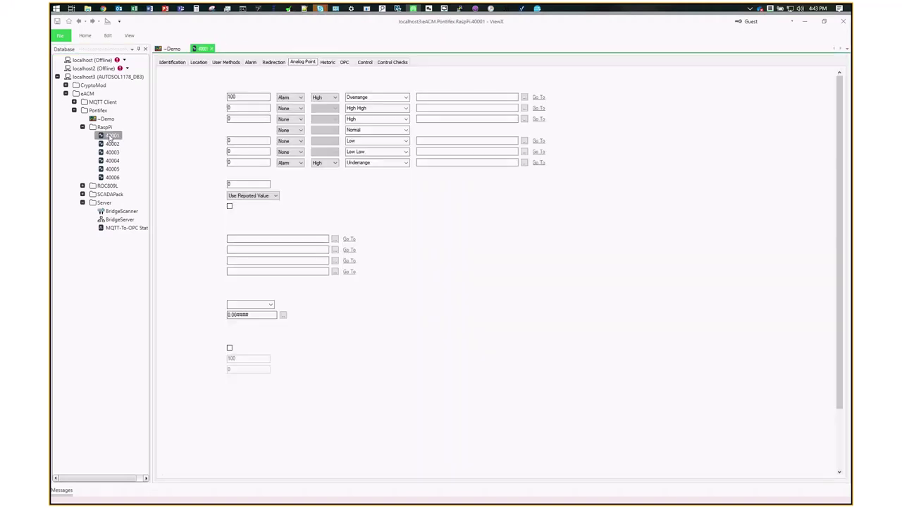
click(345, 63)
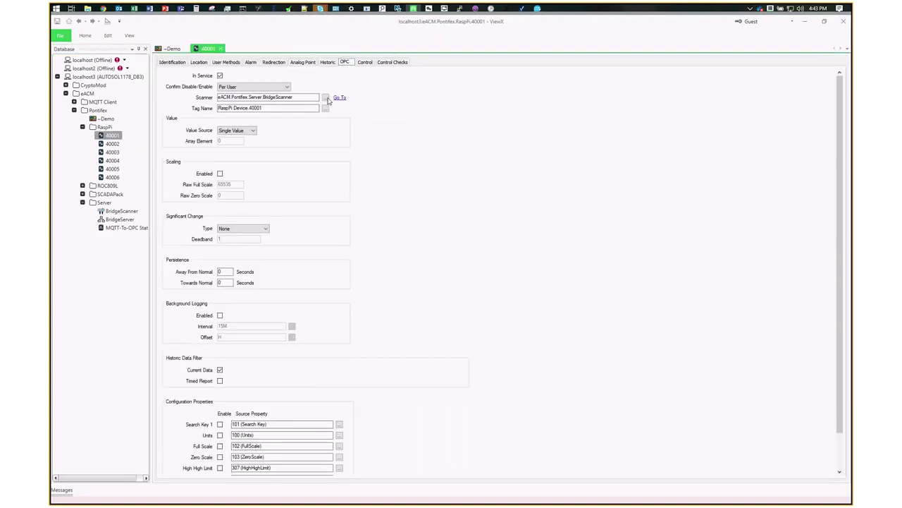
click(325, 107)
click(392, 180)
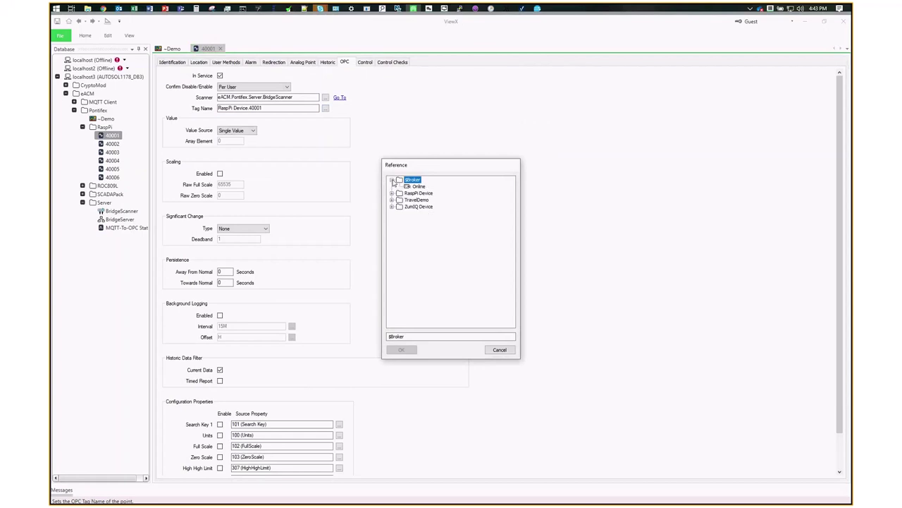
click(392, 192)
click(392, 260)
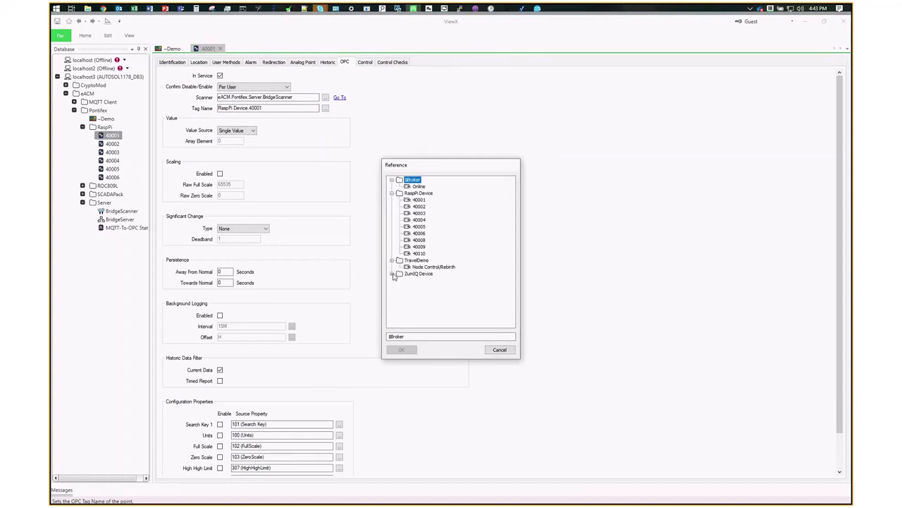
click(392, 273)
click(420, 206)
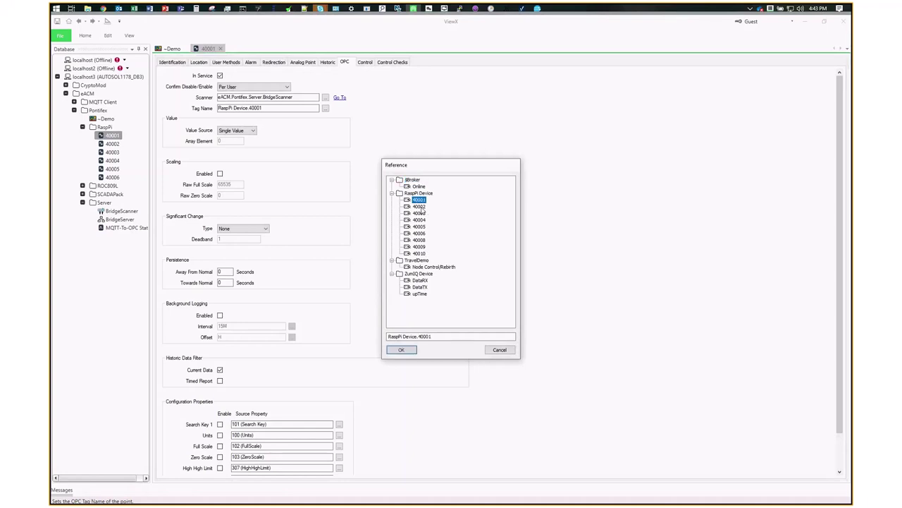
click(421, 220)
click(420, 200)
click(750, 10)
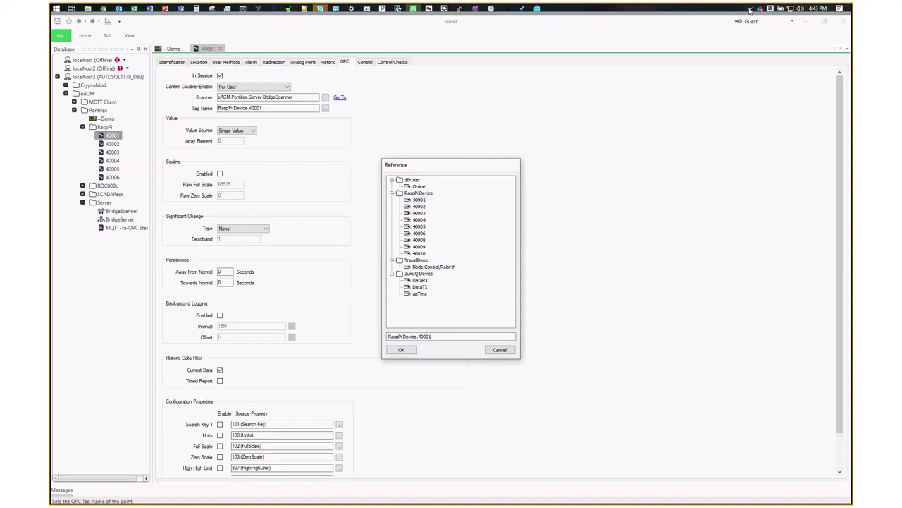
double_click(742, 73)
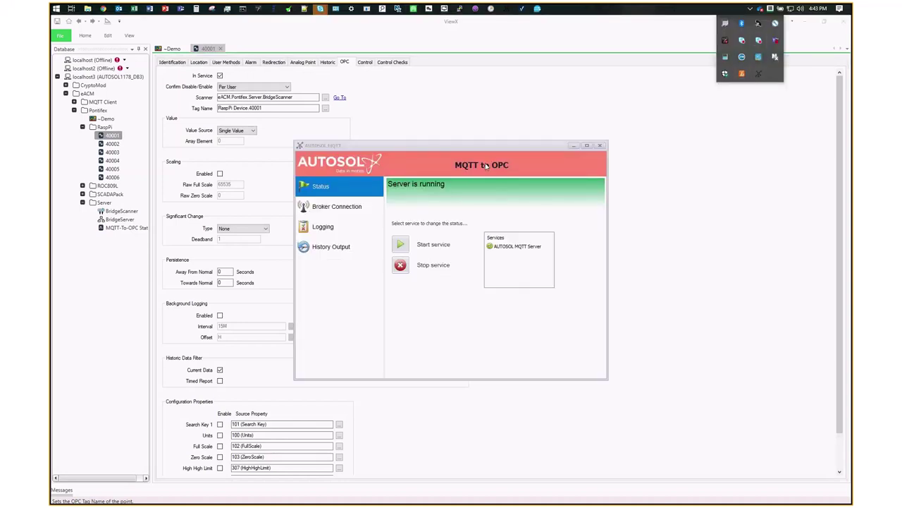
click(576, 148)
click(576, 148)
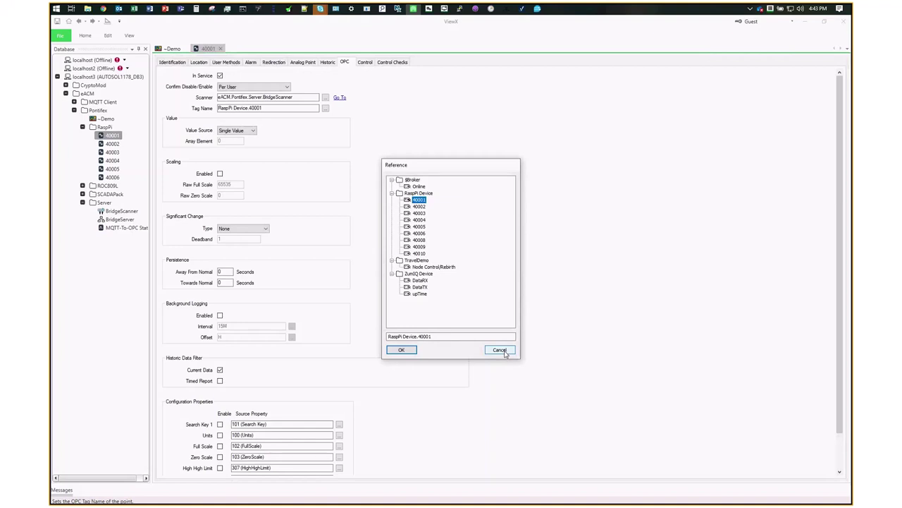
click(499, 350)
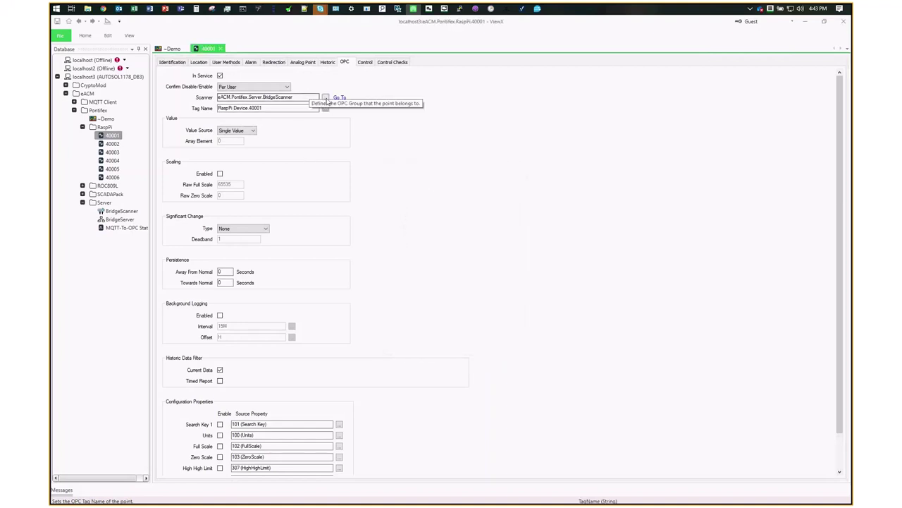
click(325, 97)
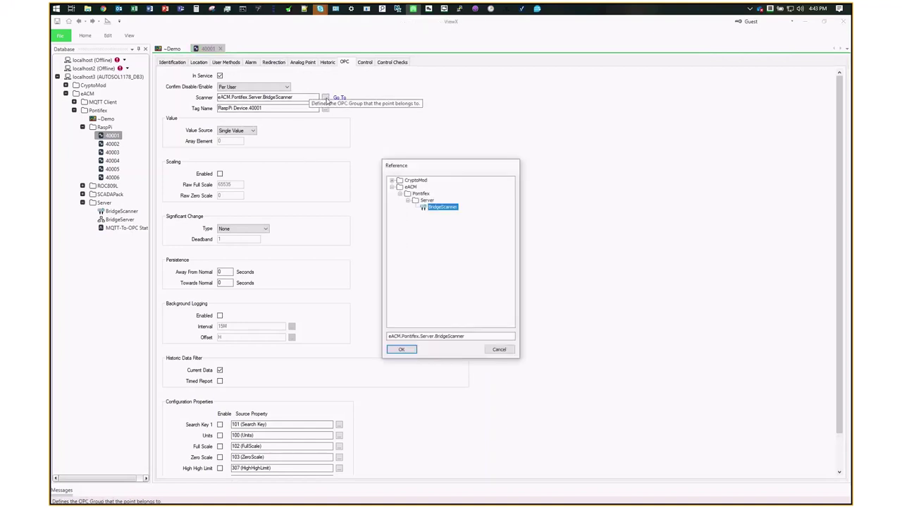
click(497, 350)
double_click(116, 219)
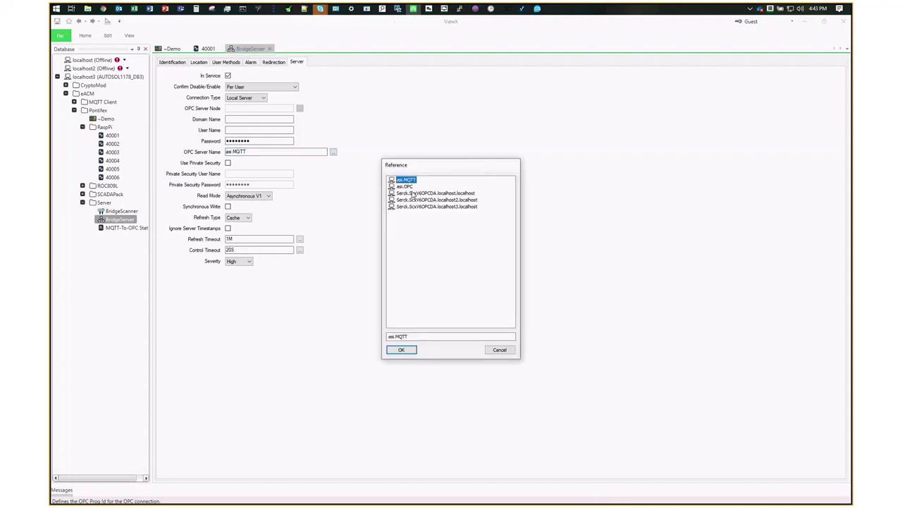
key(Down)
click(502, 351)
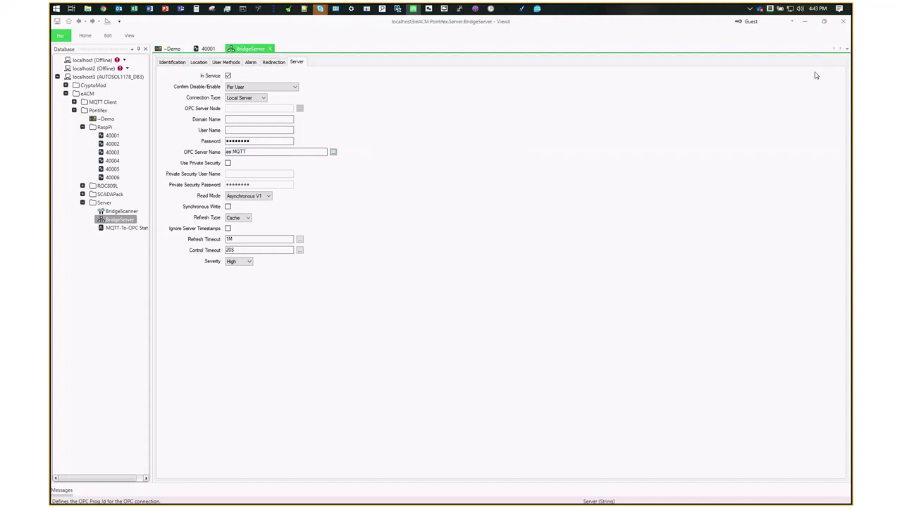
click(171, 49)
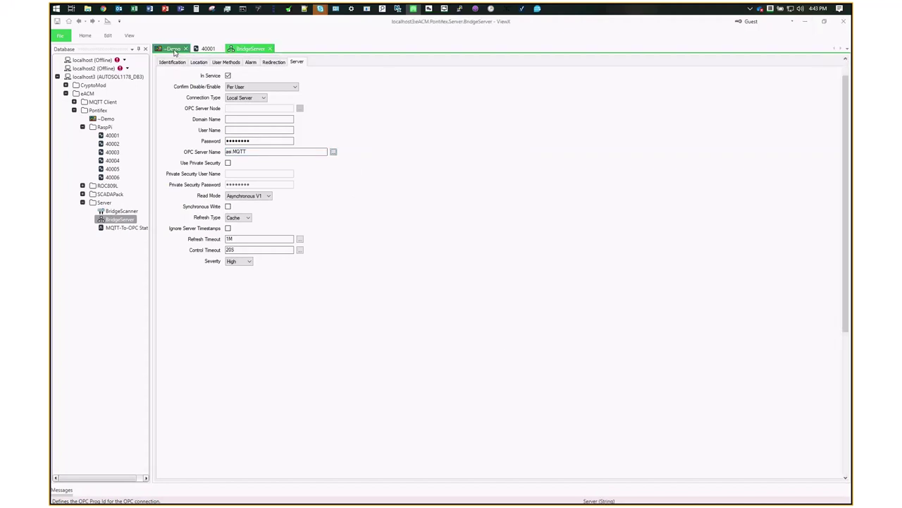
- Tile ViewX and Edge ACM side by side; review RaspPi Connection host 127.0.0.1, port 40002
double_click(496, 31)
drag(522, 43, 850, 43)
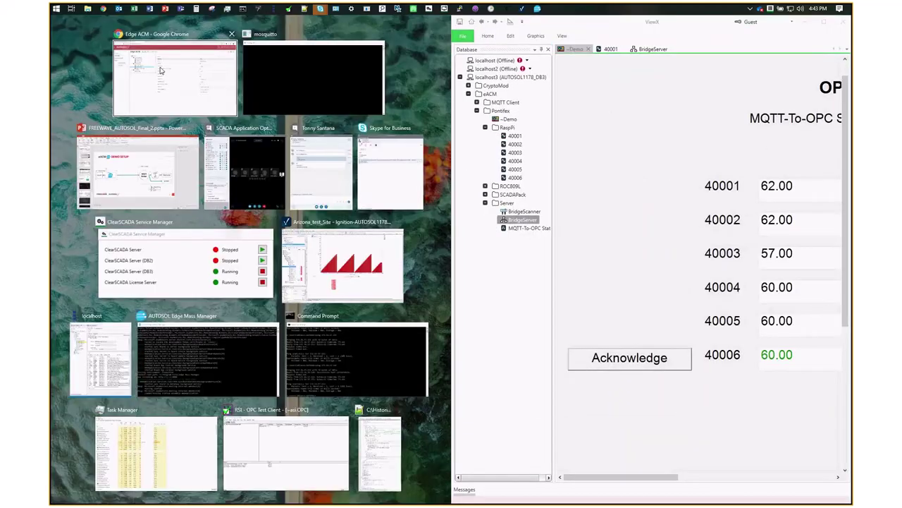
click(160, 71)
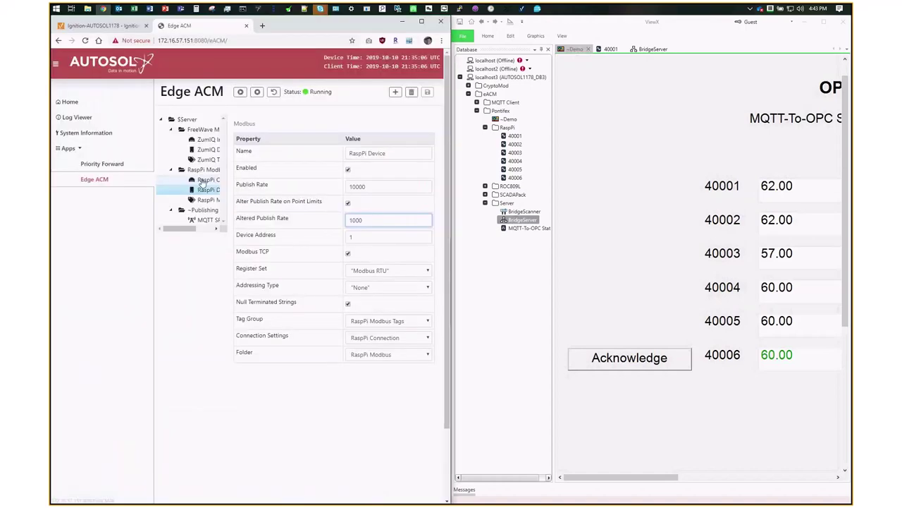
click(202, 181)
drag(369, 172, 321, 174)
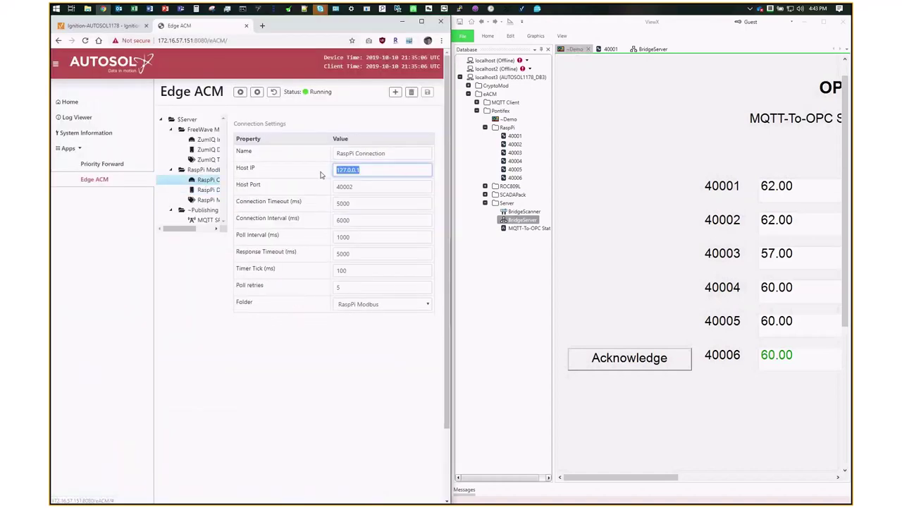
double_click(351, 186)
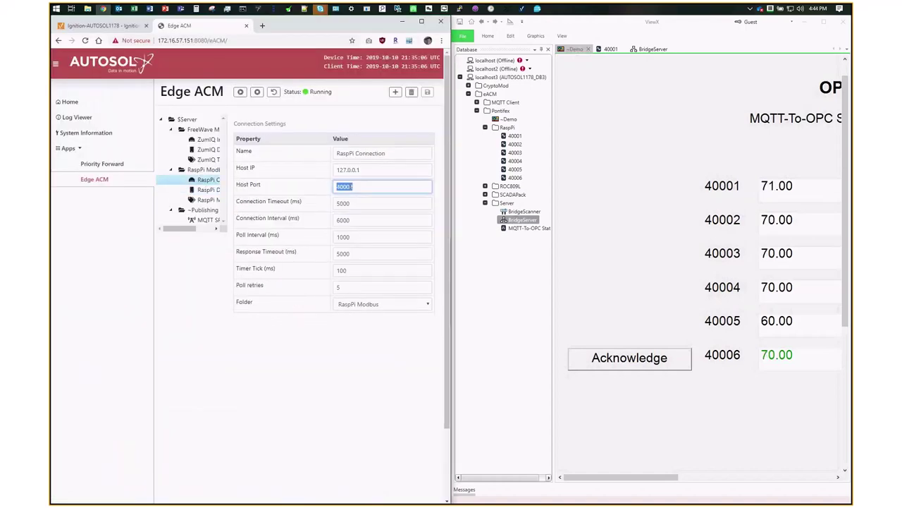
- Open the Priority Forward app's item connection settings and its Secondary Port field
click(120, 169)
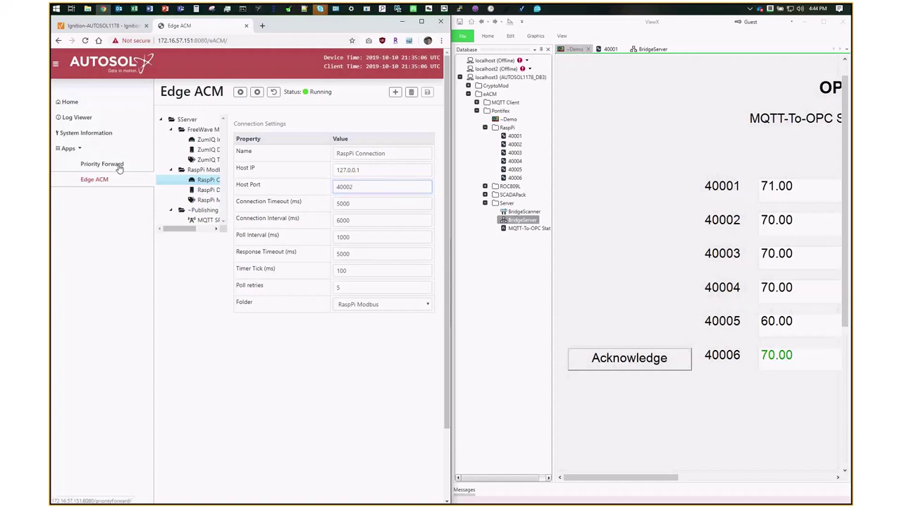
double_click(203, 129)
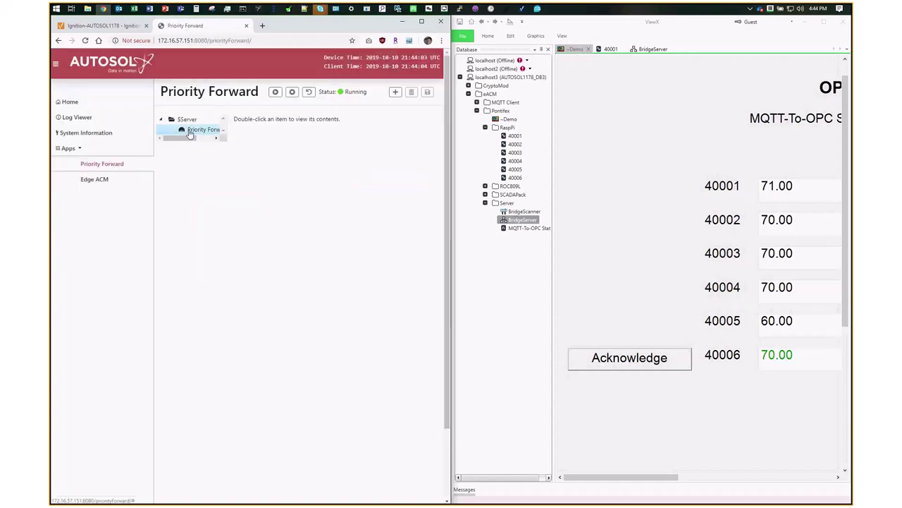
double_click(323, 220)
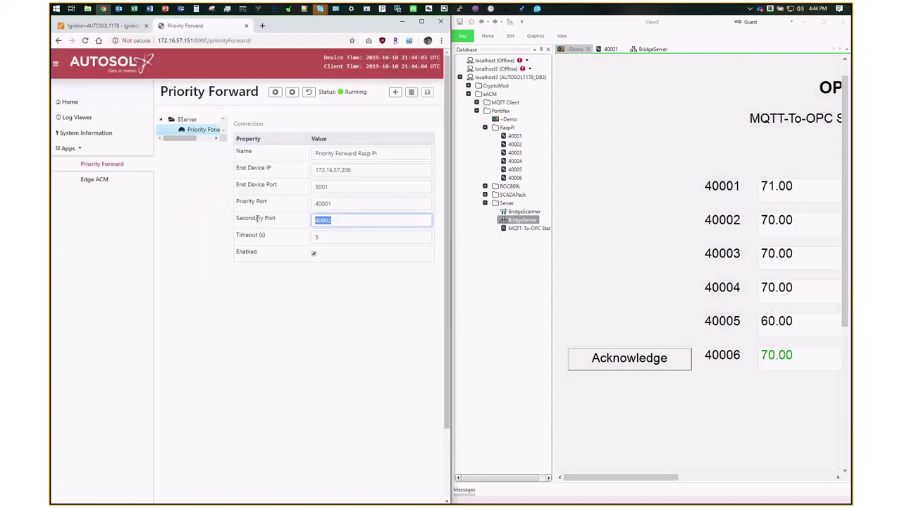
click(303, 219)
double_click(250, 218)
- Highlight Priority Port 40001, Secondary Port 40002 and End Device IP 172.16.57.200
double_click(176, 40)
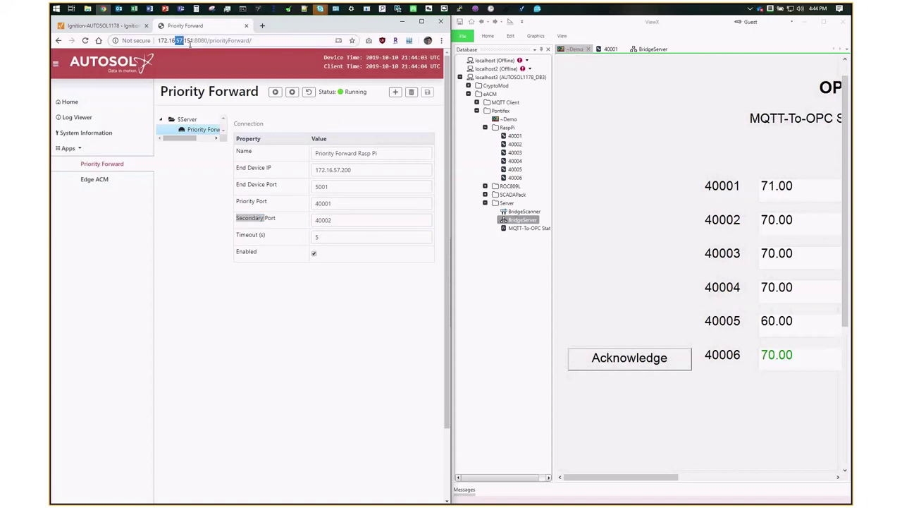
click(322, 203)
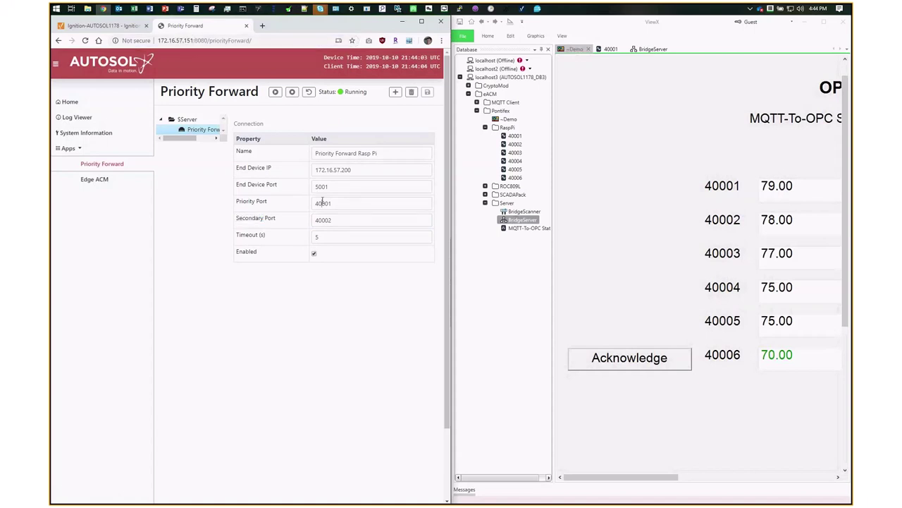
click(322, 203)
double_click(246, 201)
click(324, 203)
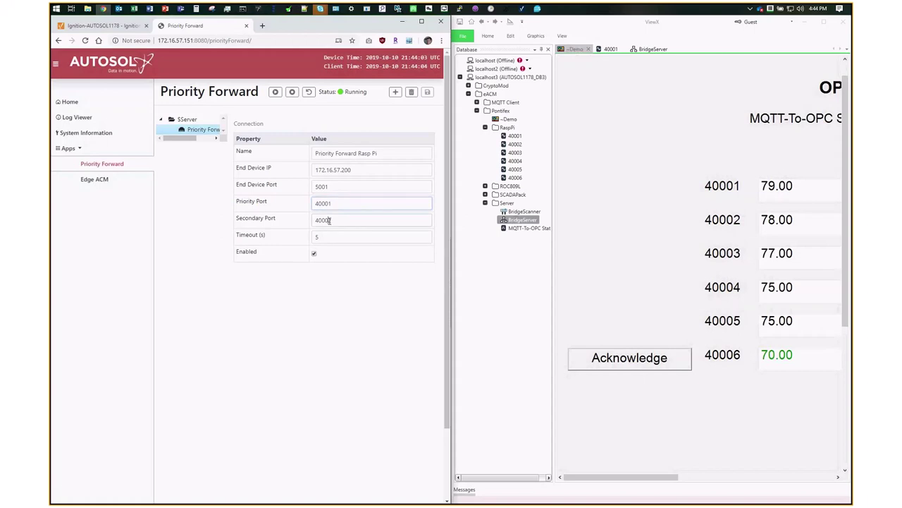
click(328, 220)
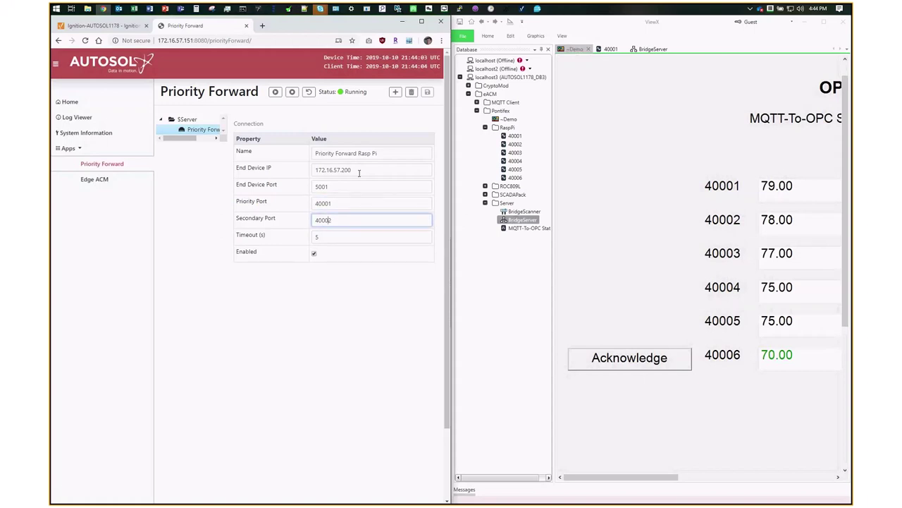
drag(359, 170, 315, 171)
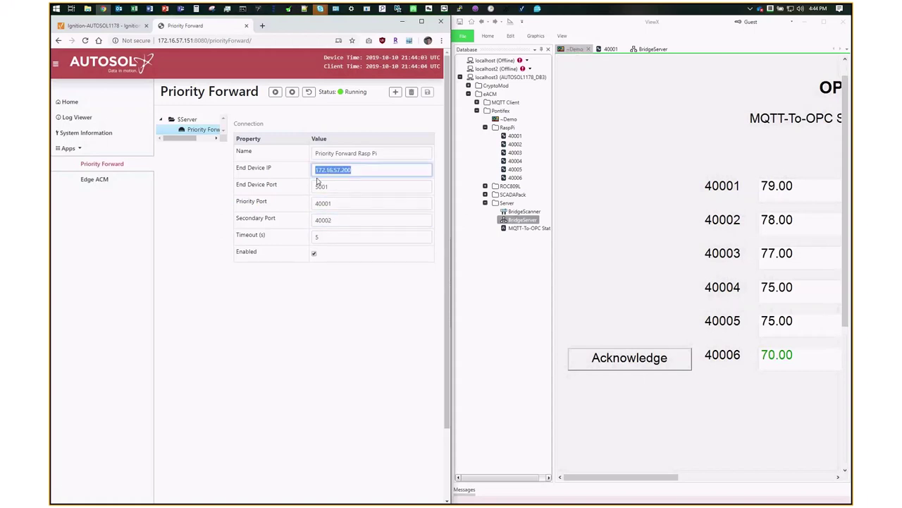
drag(331, 219, 313, 222)
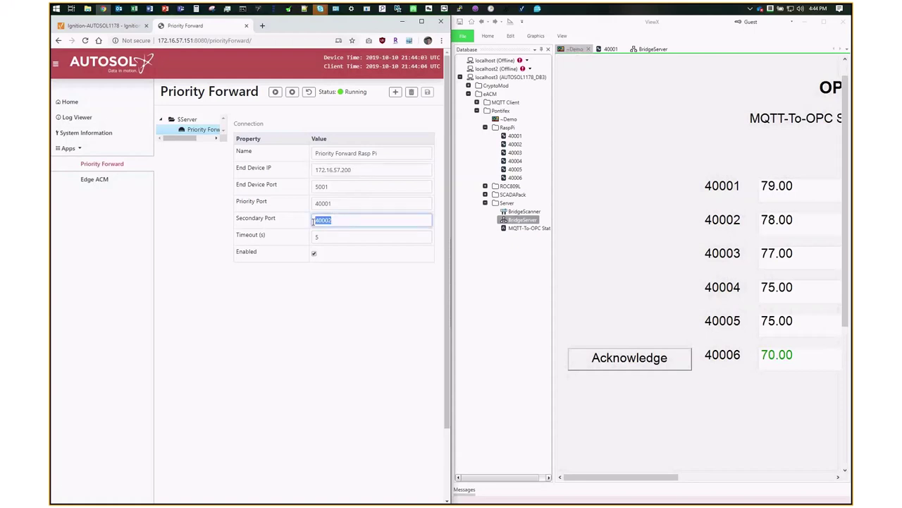
click(274, 9)
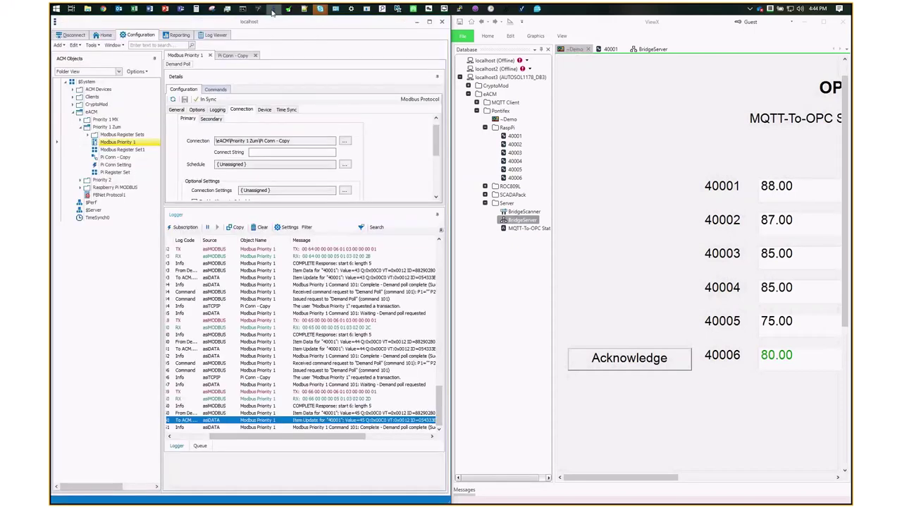
- Reopen the Pi Conn - Copy connection and check its Host Address 1 IP and port 40001
click(255, 55)
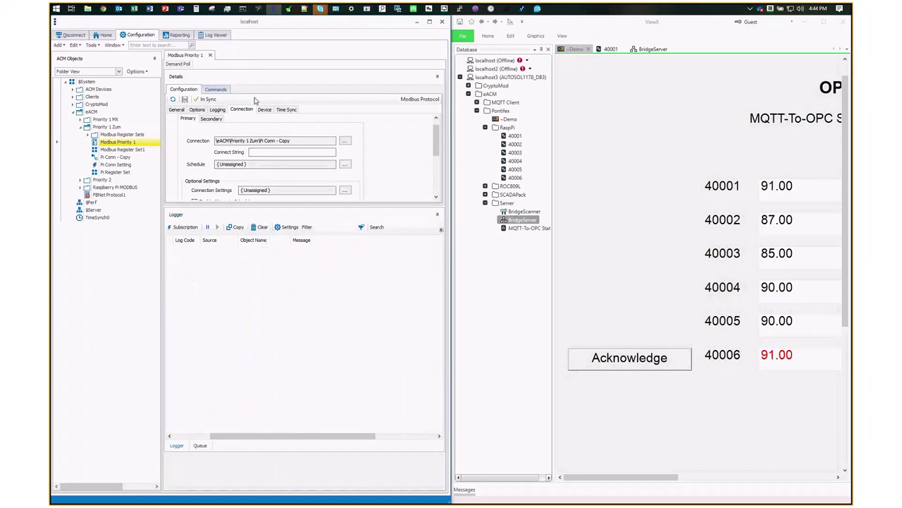
click(345, 142)
click(219, 104)
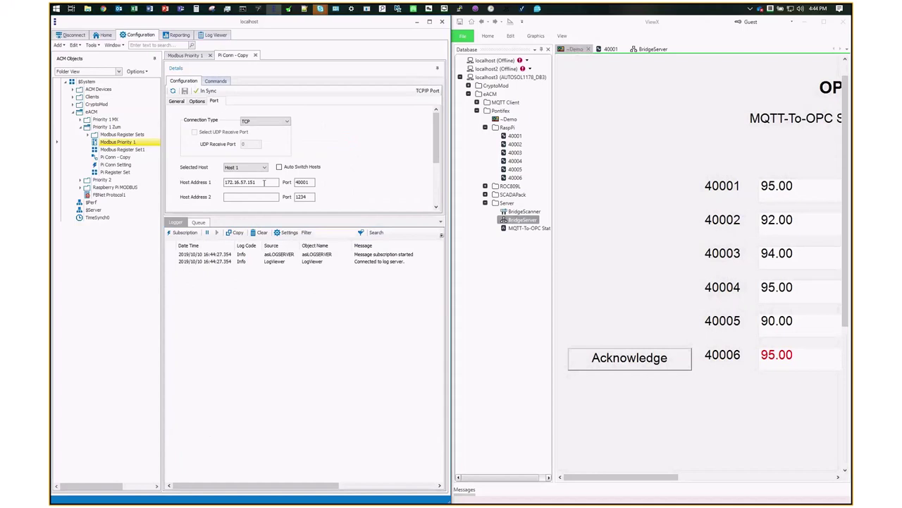
drag(257, 182, 243, 182)
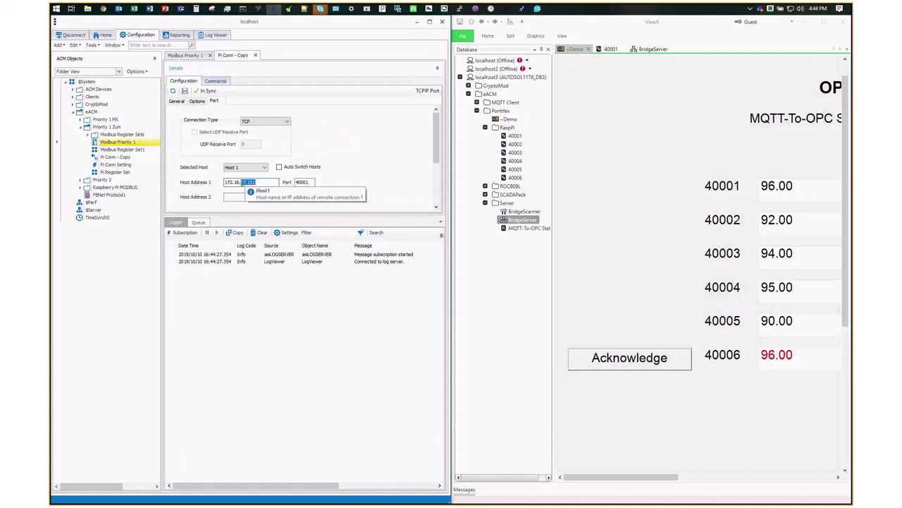
double_click(303, 182)
- Demand-poll Modbus Priority 1 six times, checking the logger's latest 40001 update entries
click(185, 55)
click(180, 64)
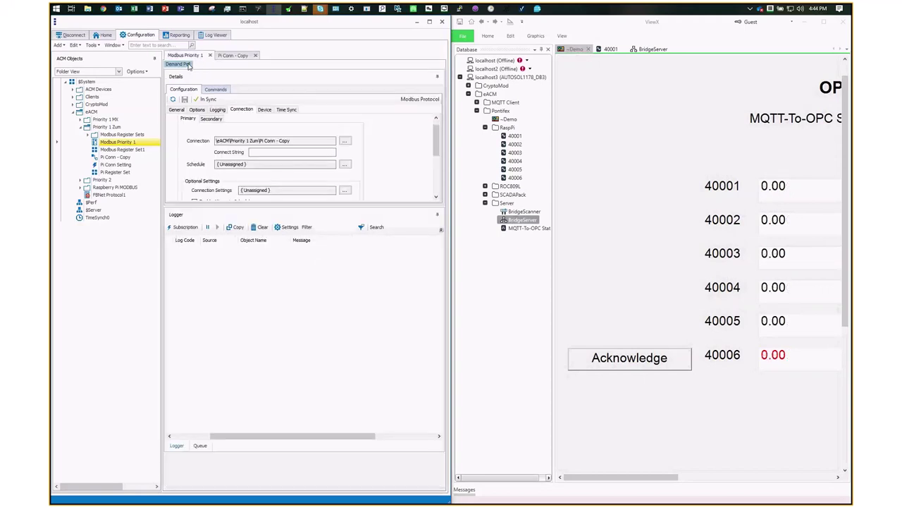
click(180, 64)
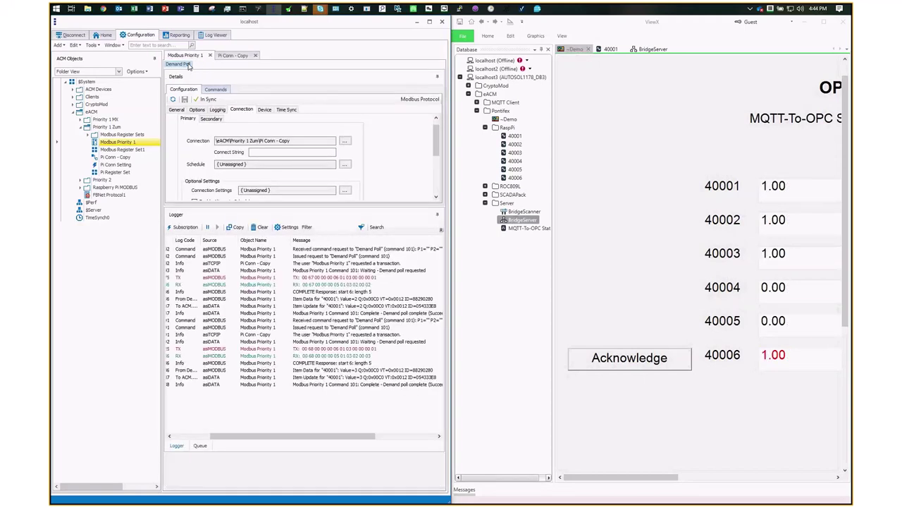
click(179, 64)
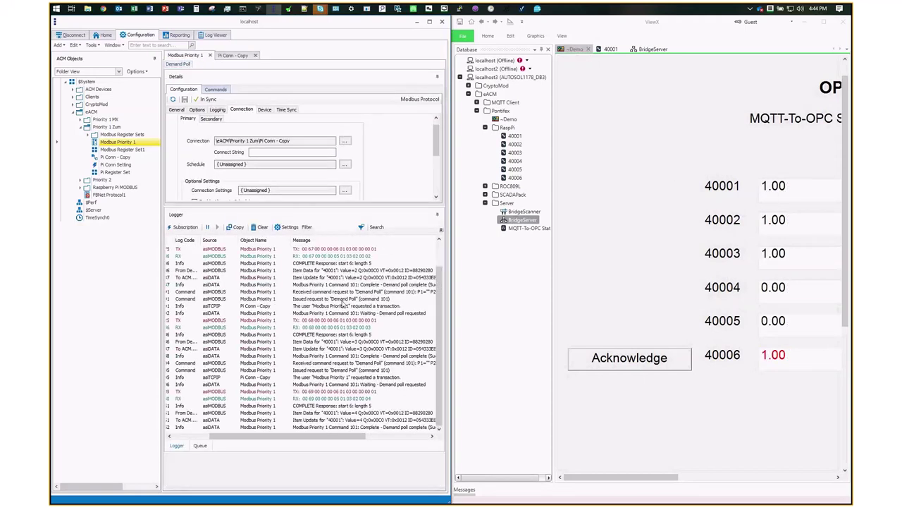
click(344, 305)
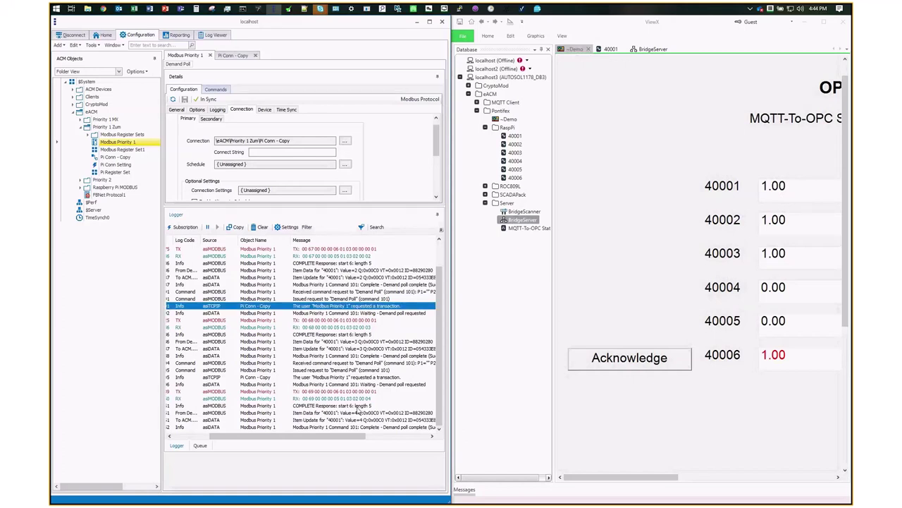
click(359, 419)
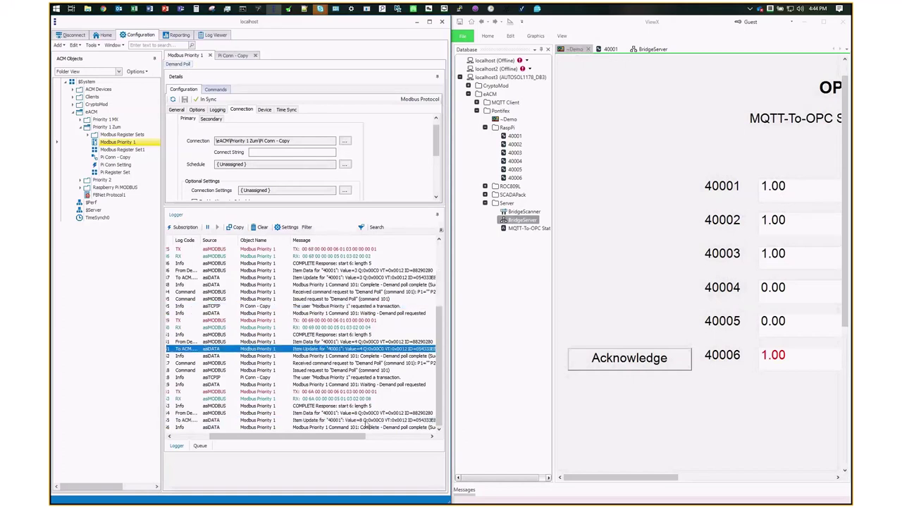
click(364, 420)
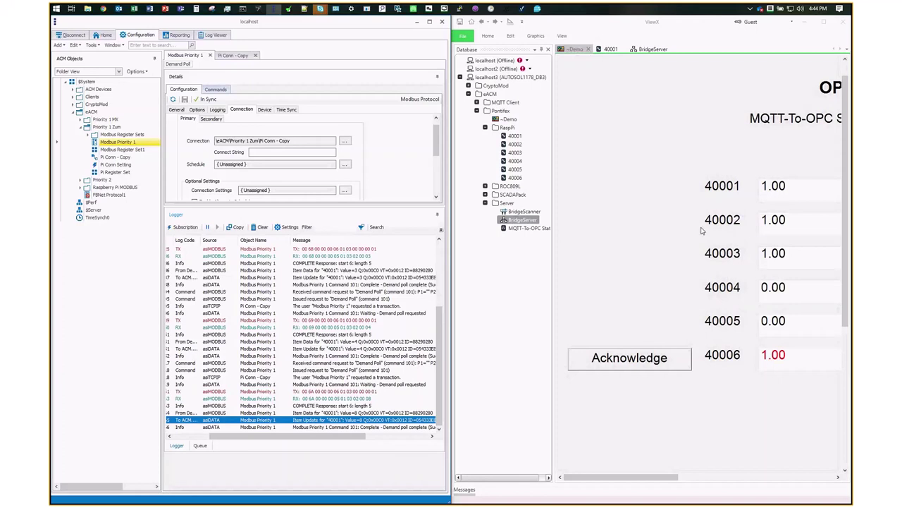
click(186, 64)
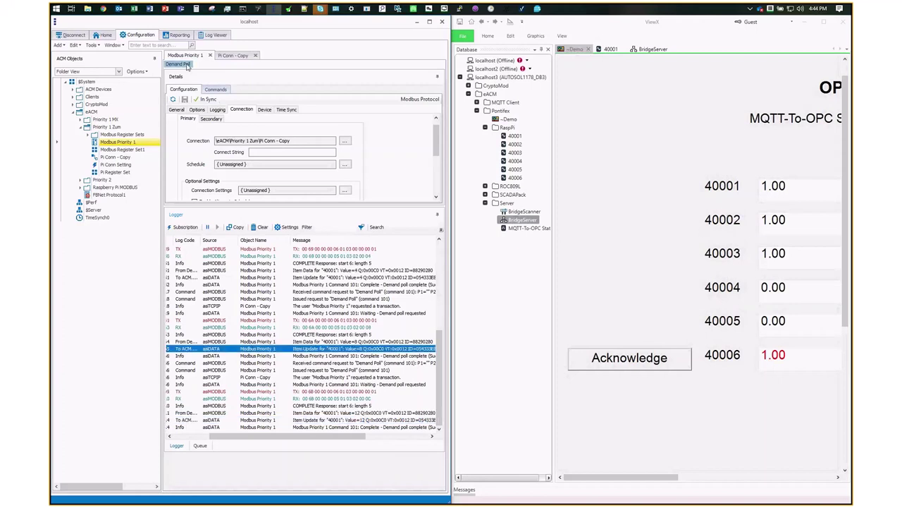
click(187, 64)
click(188, 64)
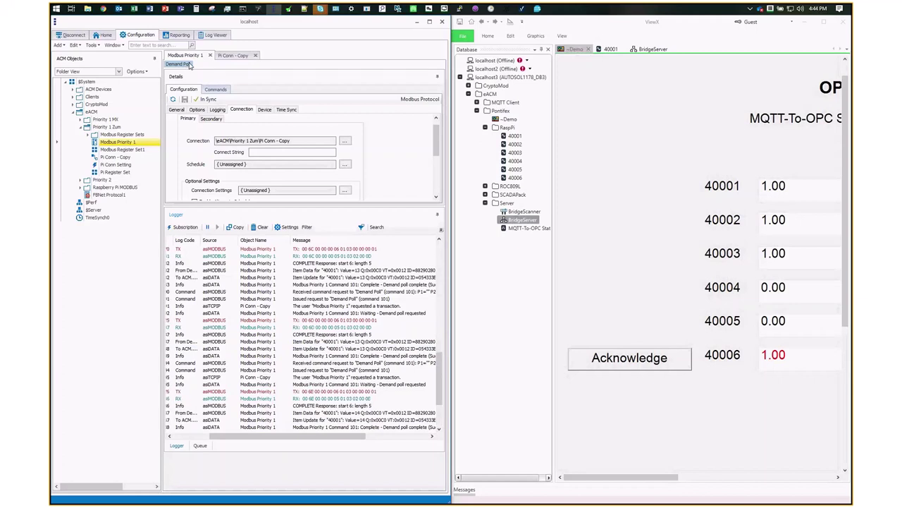
click(357, 421)
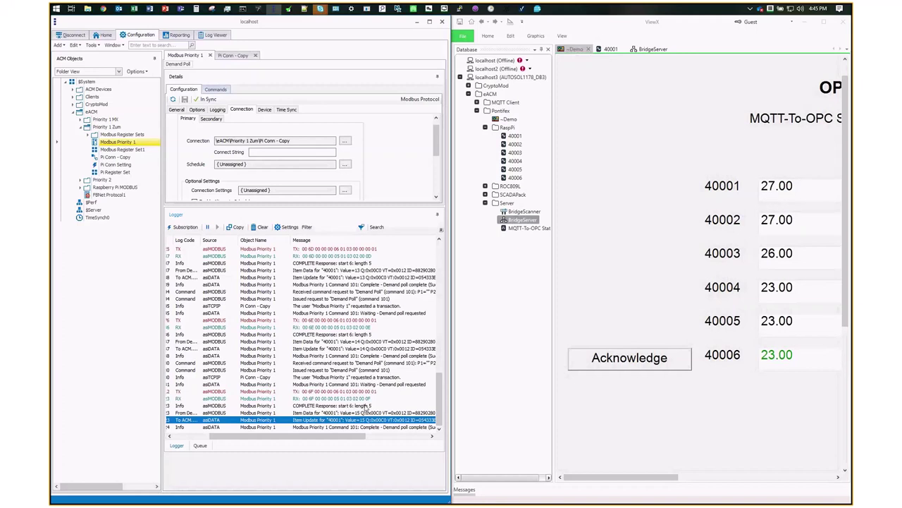
- Cut the RaspPi Device Publish Rate back to 1000, save, restart, and check the Ignition chart
click(103, 9)
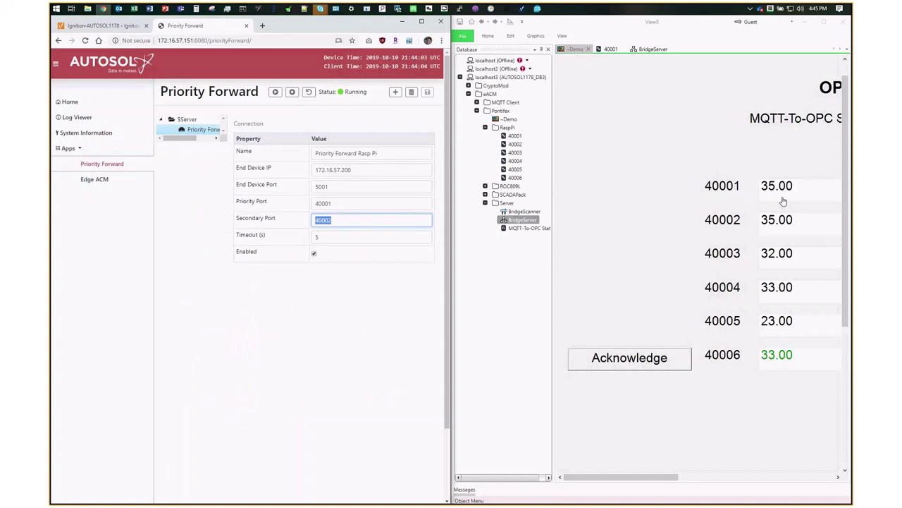
click(94, 179)
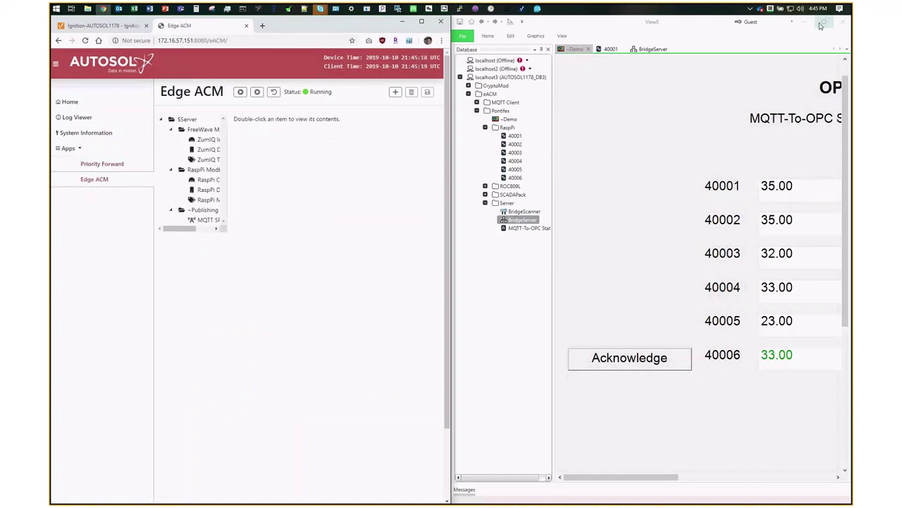
click(791, 23)
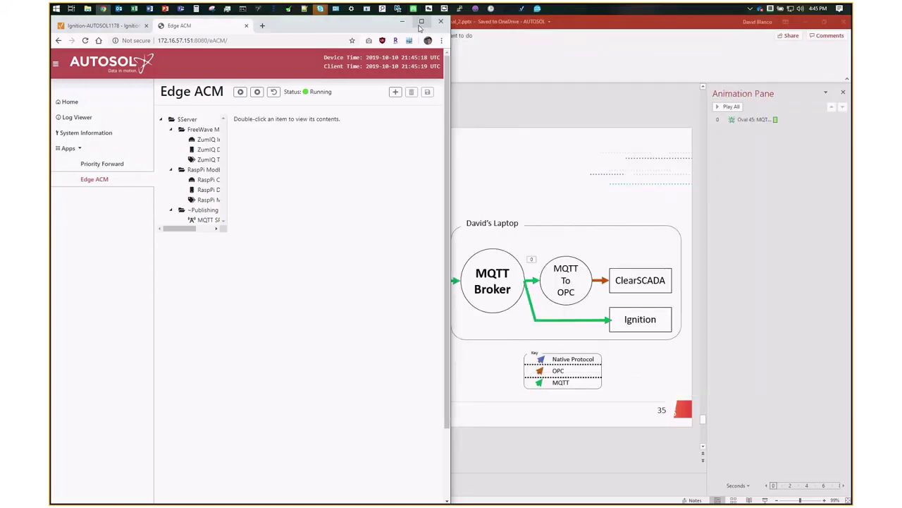
click(421, 21)
double_click(215, 187)
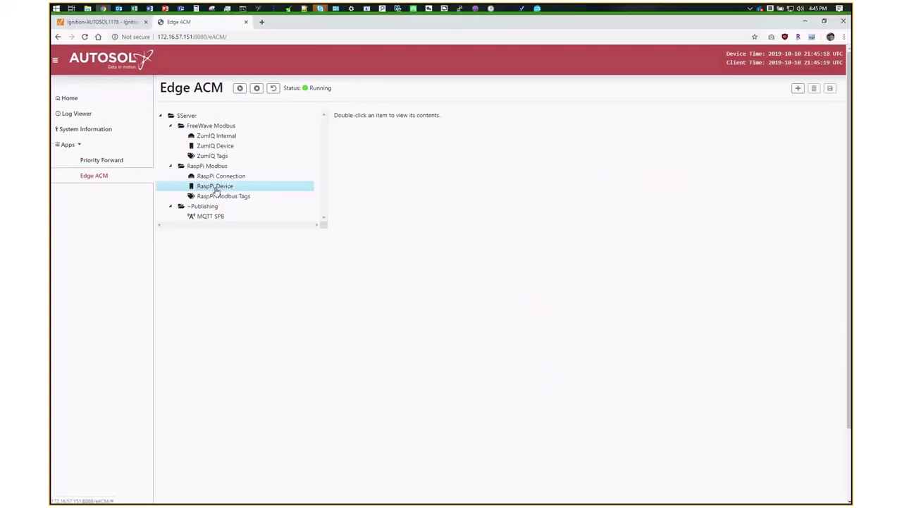
click(637, 182)
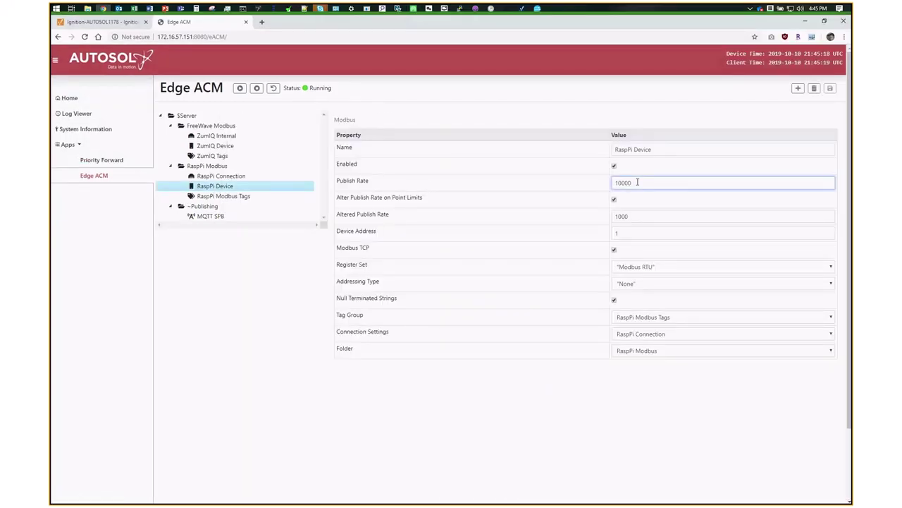
key(BackSpace)
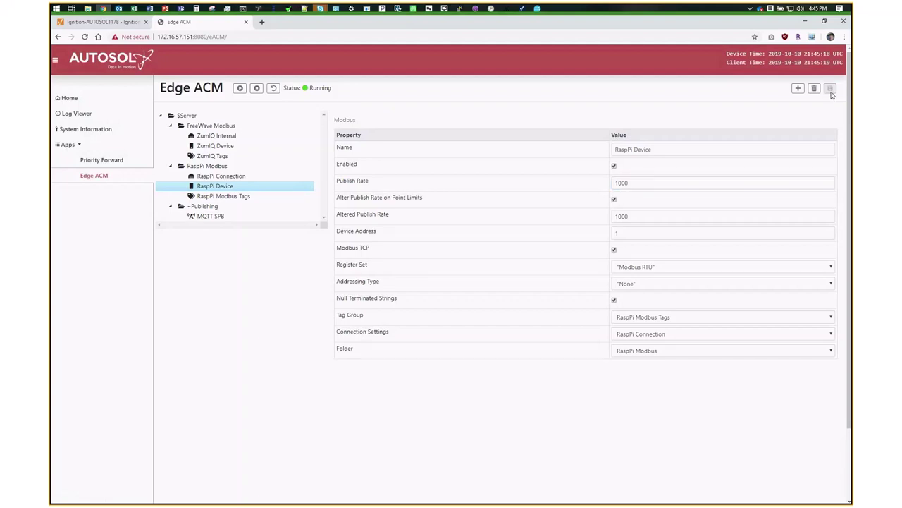
click(829, 88)
click(270, 88)
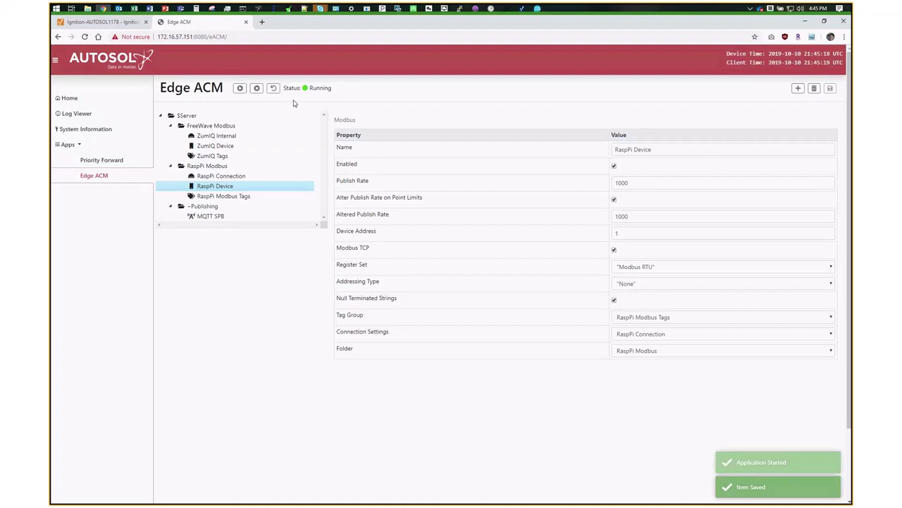
click(522, 8)
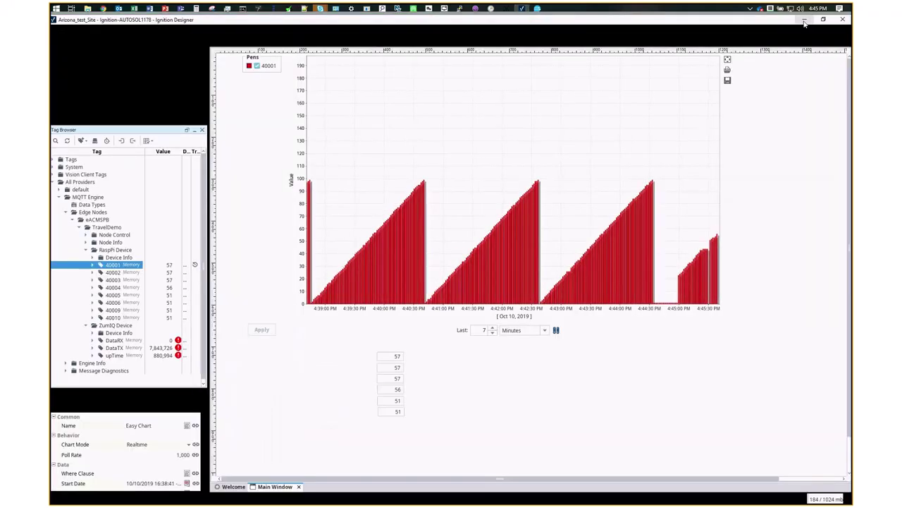
click(806, 21)
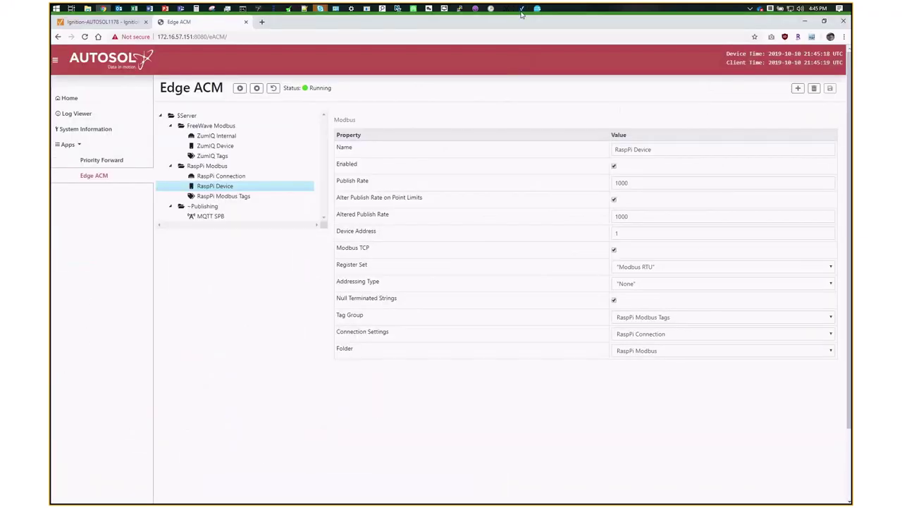
click(522, 9)
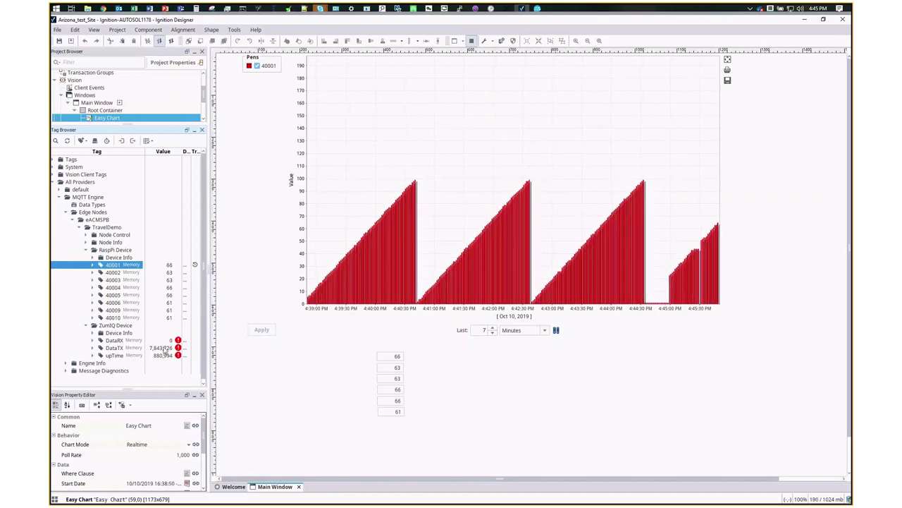
- Save the ZumIQ Device settings, restart Edge ACM, and minimize the browser
click(103, 8)
click(194, 148)
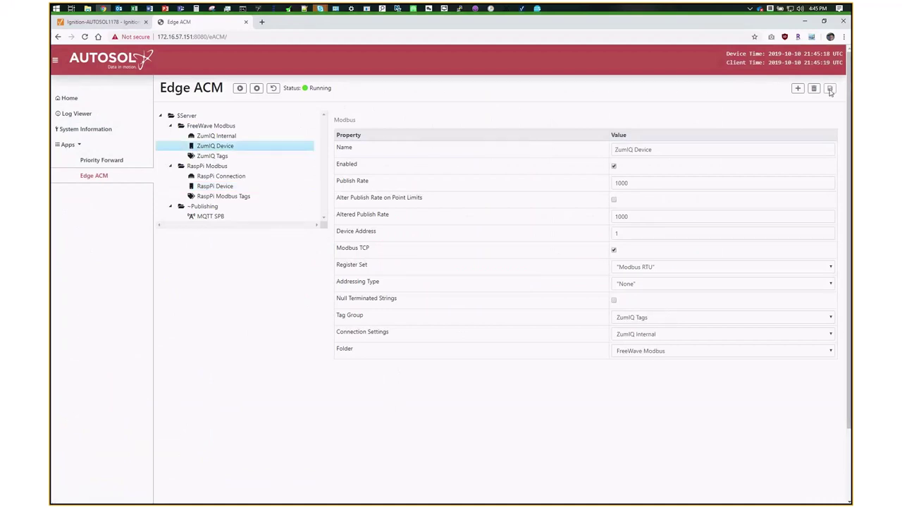
click(831, 90)
click(273, 88)
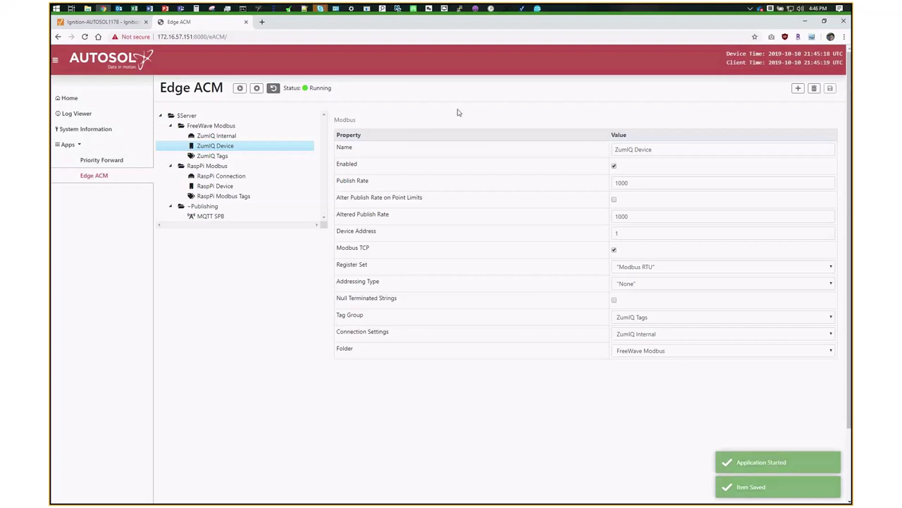
click(806, 21)
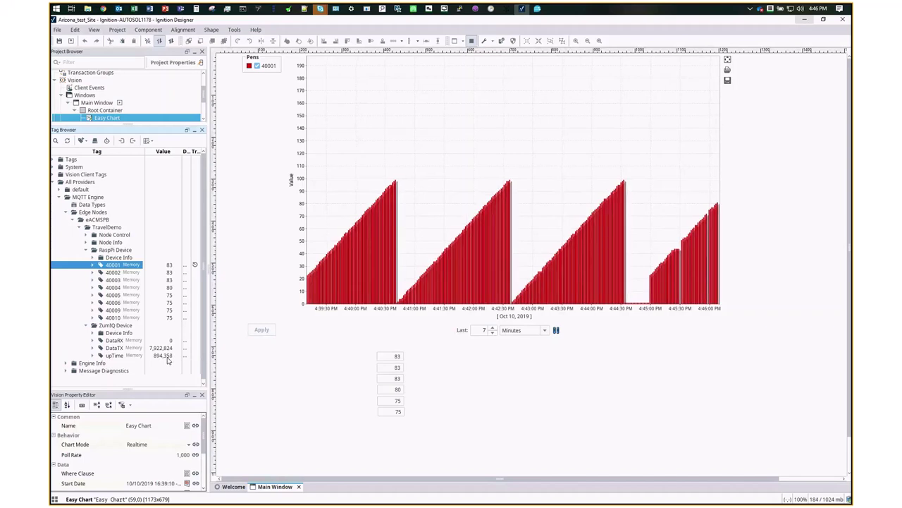
- Inspect the ZumIQ upTime and tag 40006 against the ViewX MQTT-To-OPC demo display
click(167, 357)
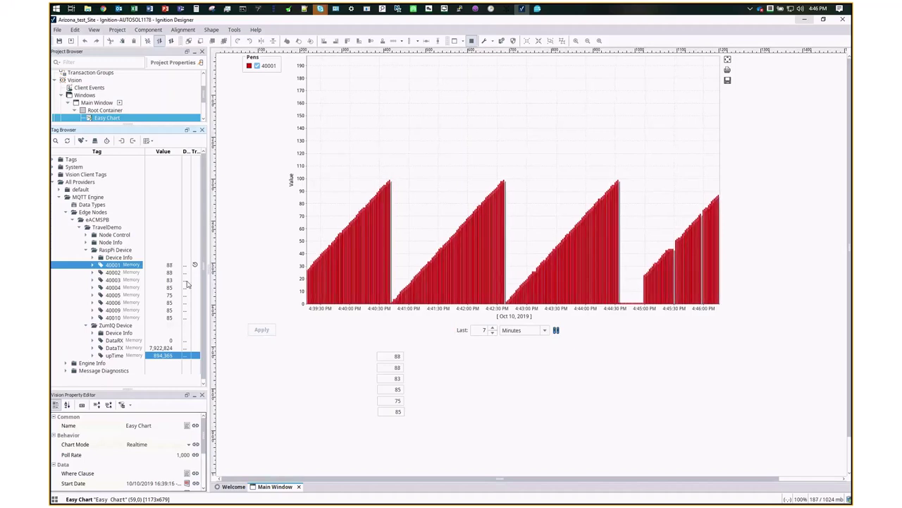
click(114, 302)
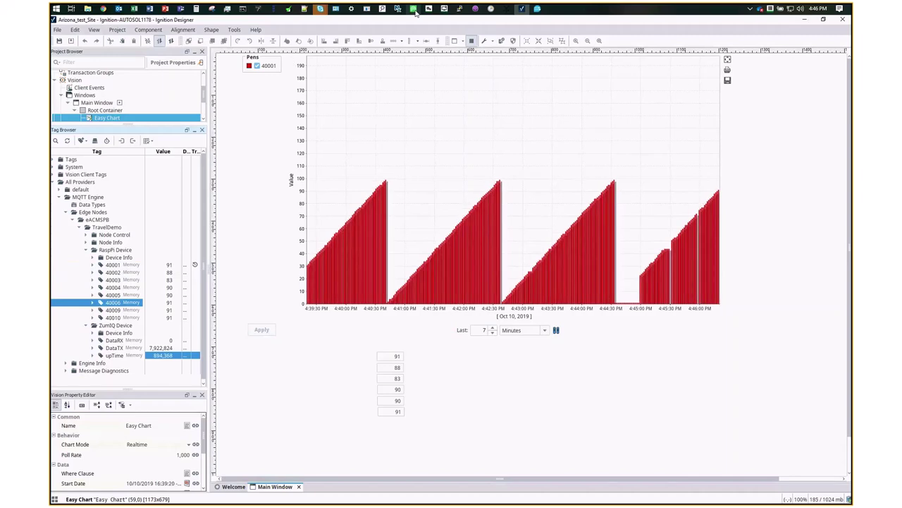
click(412, 8)
drag(602, 30, 392, 48)
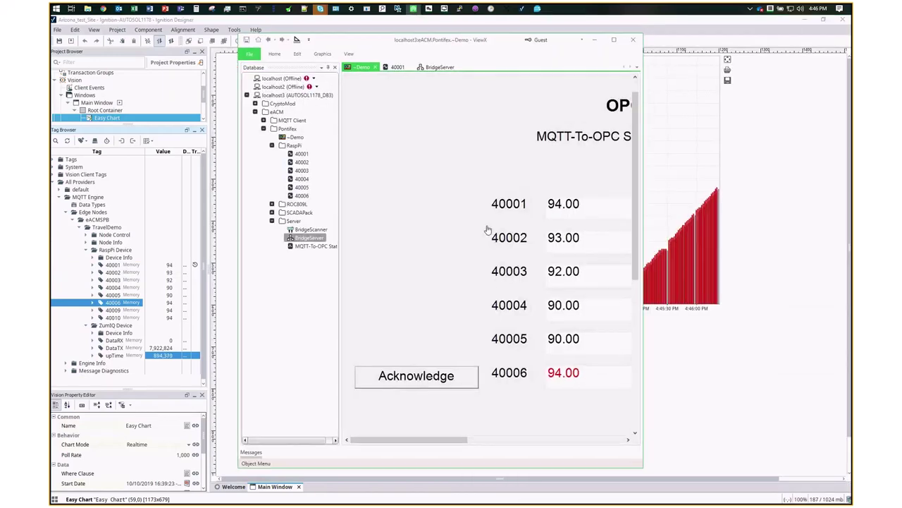
click(596, 41)
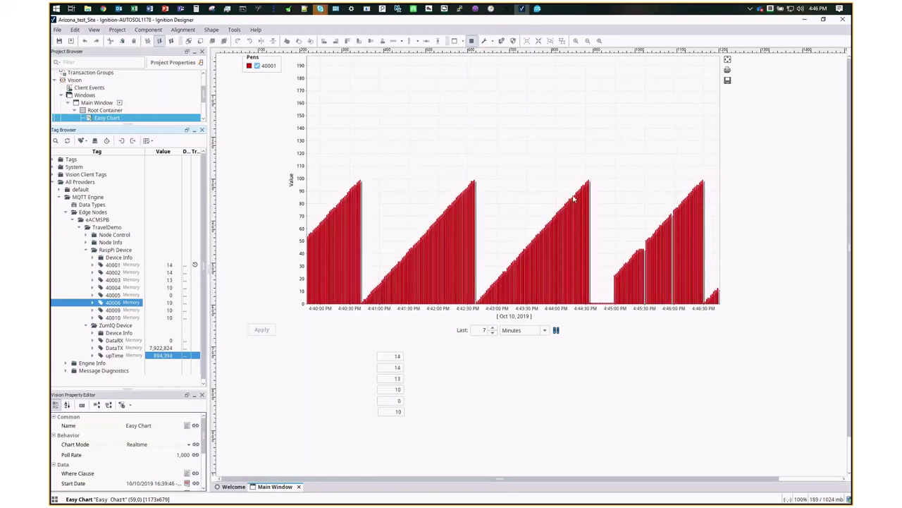
- Reselect tag 40001 on the chart, then return to the Edge ACM page
click(116, 266)
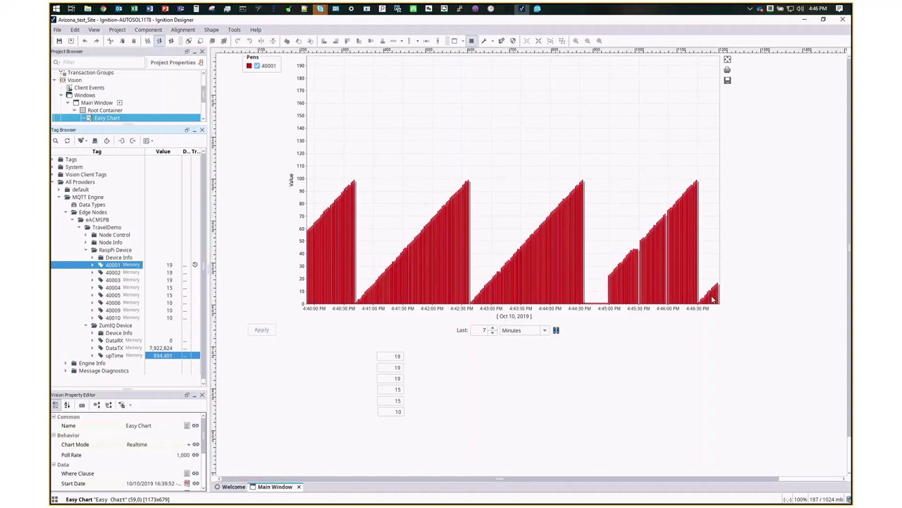
mouse_move(713, 299)
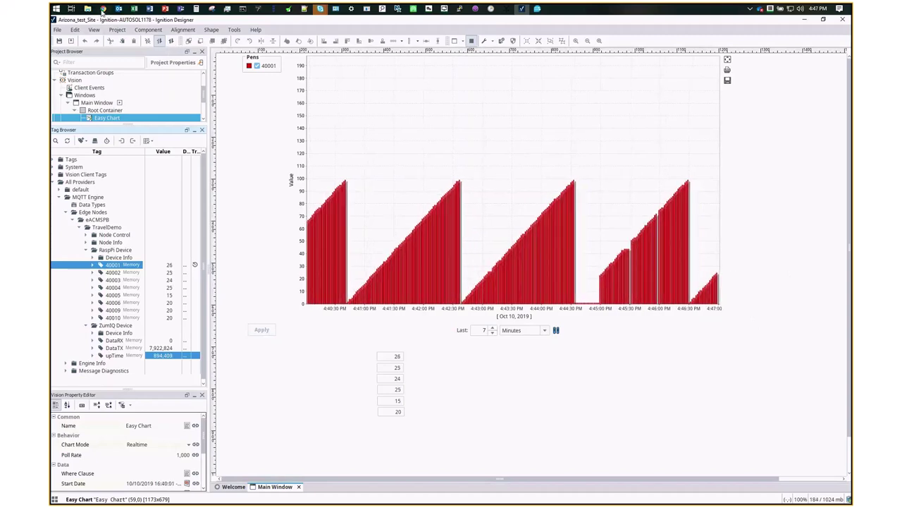
click(103, 10)
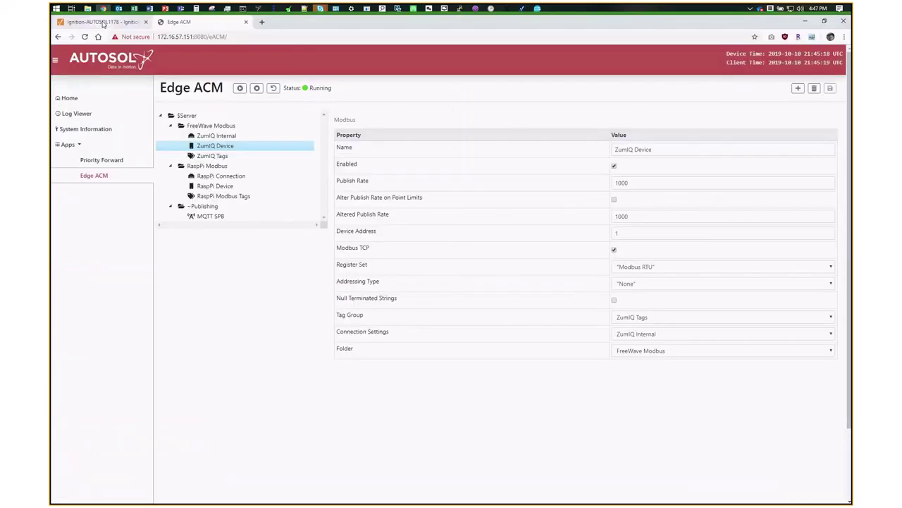
- Highlight the latest historical-tags insert message in the Ignition gateway logs
click(103, 22)
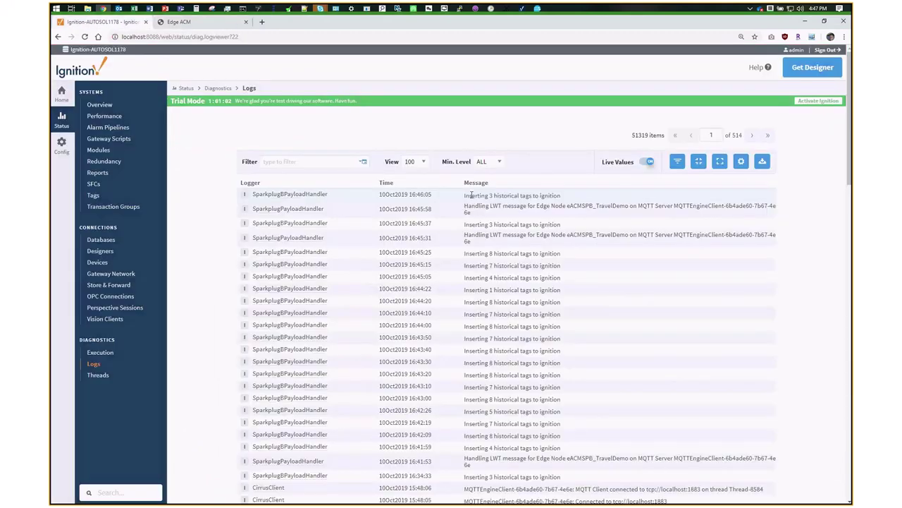
drag(472, 196, 589, 201)
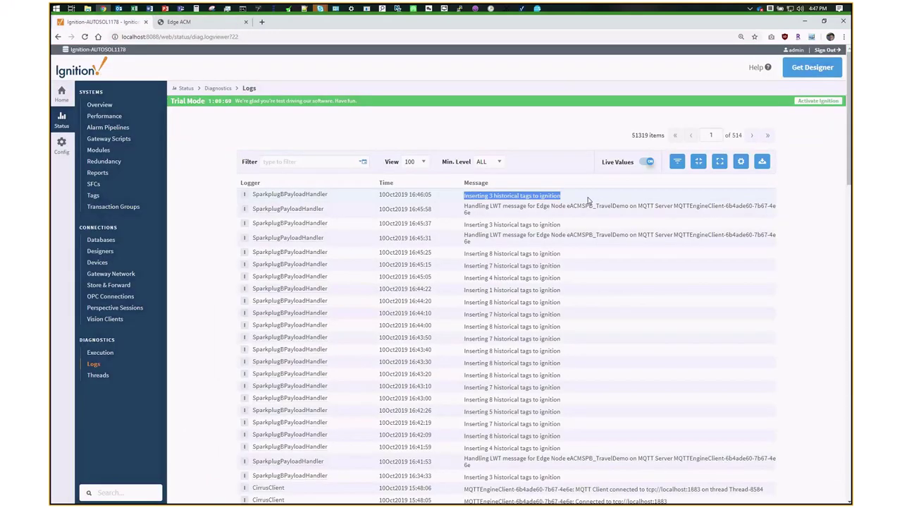
click(807, 20)
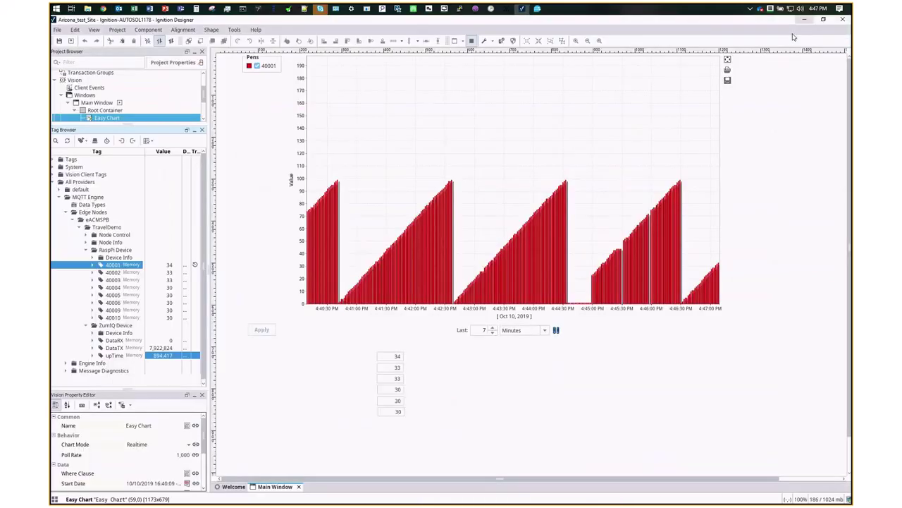
- Rerun the ping to 172.16.57.151, then advance PowerPoint to the Webinar Attendance Promotion slide
click(243, 9)
key(Up)
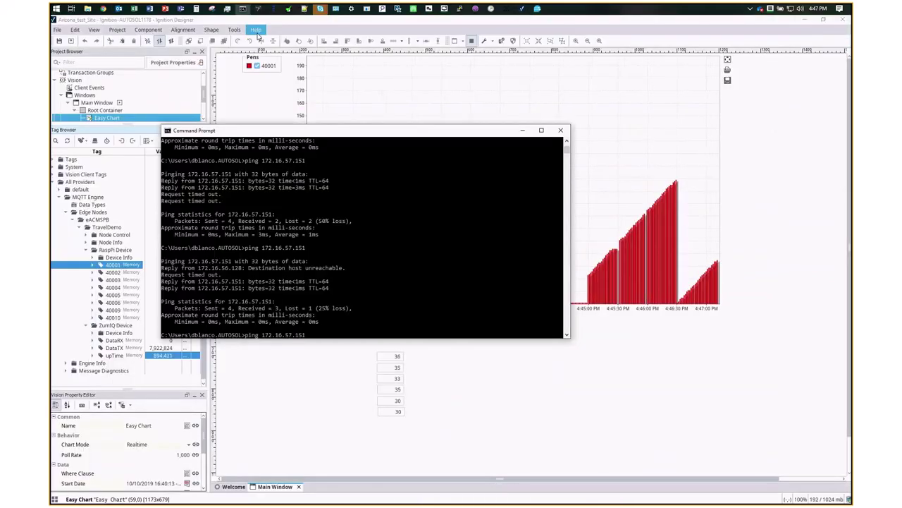
key(Return)
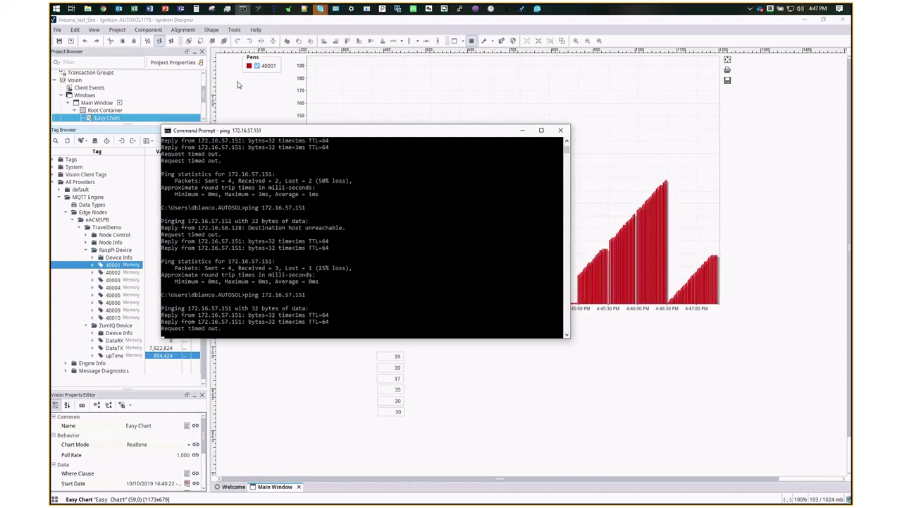
click(306, 353)
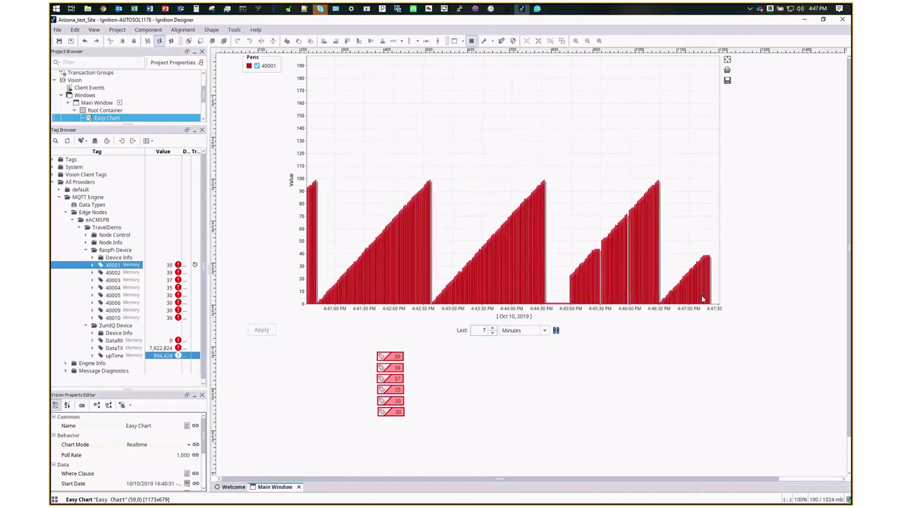
click(165, 8)
key(Page_Down)
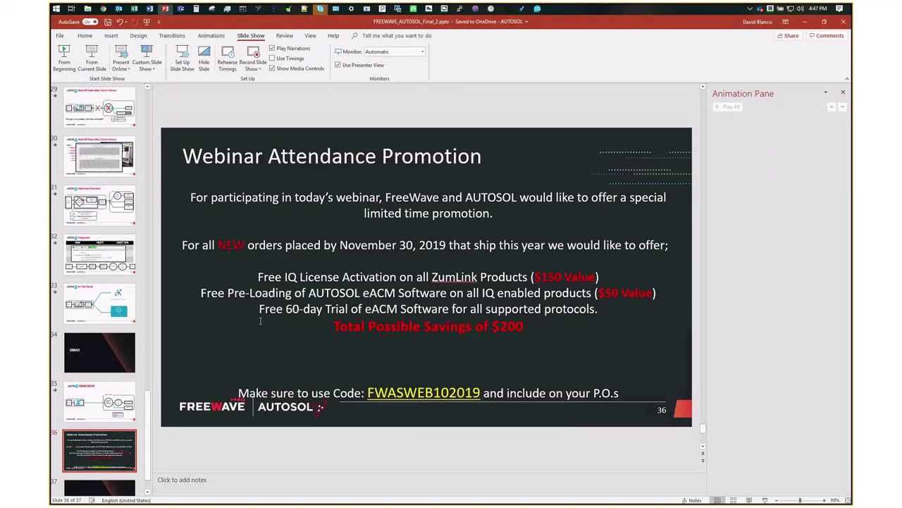
- Widen the slide view for the promotion slide, then minimize PowerPoint to reveal the 40001 chart
drag(147, 292, 112, 301)
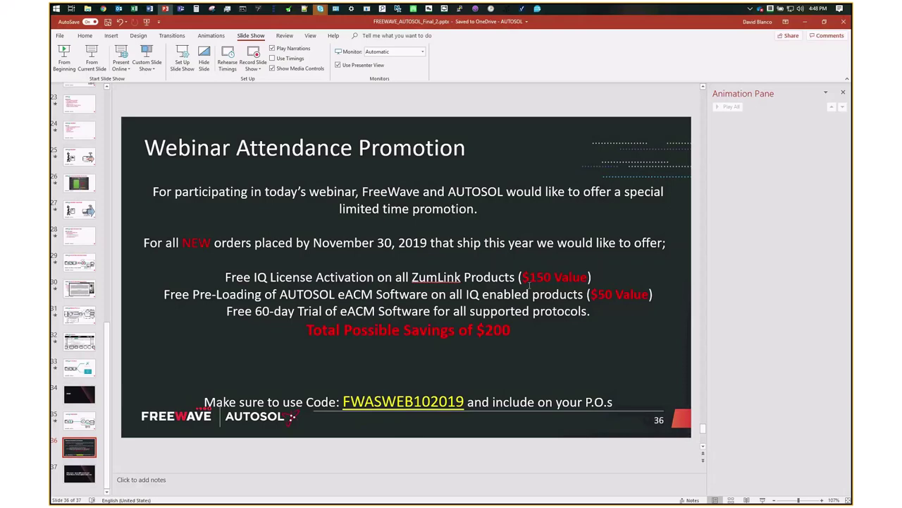
click(804, 22)
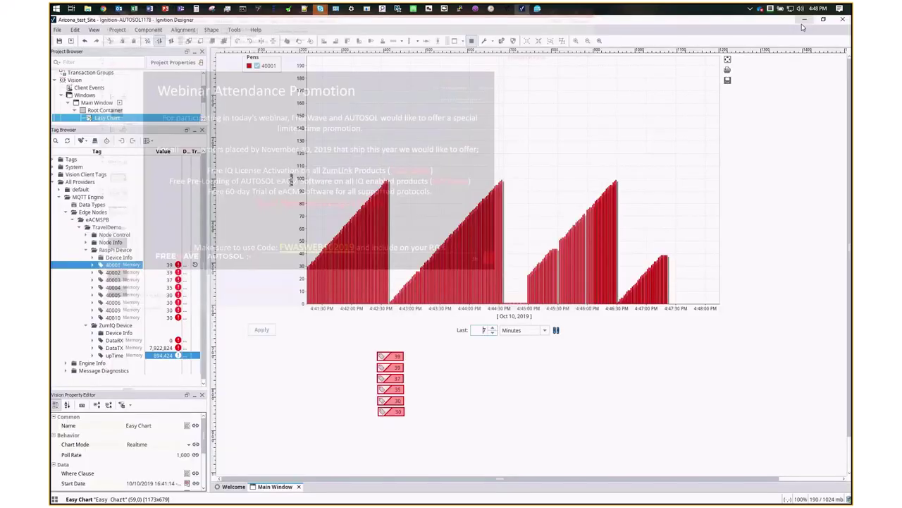
- Rerun the ping to 172.16.57.151 and highlight the 'Inserting 64 historical tags' log message
click(242, 9)
key(Return)
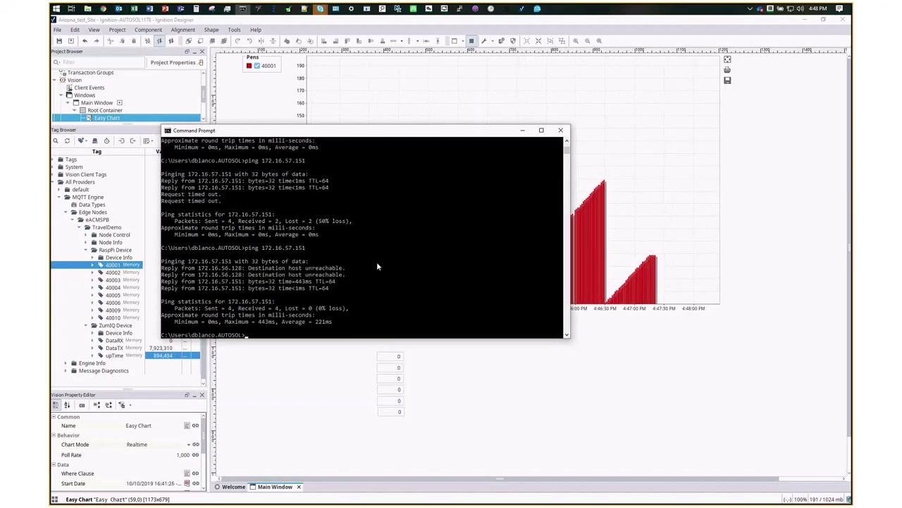
click(522, 129)
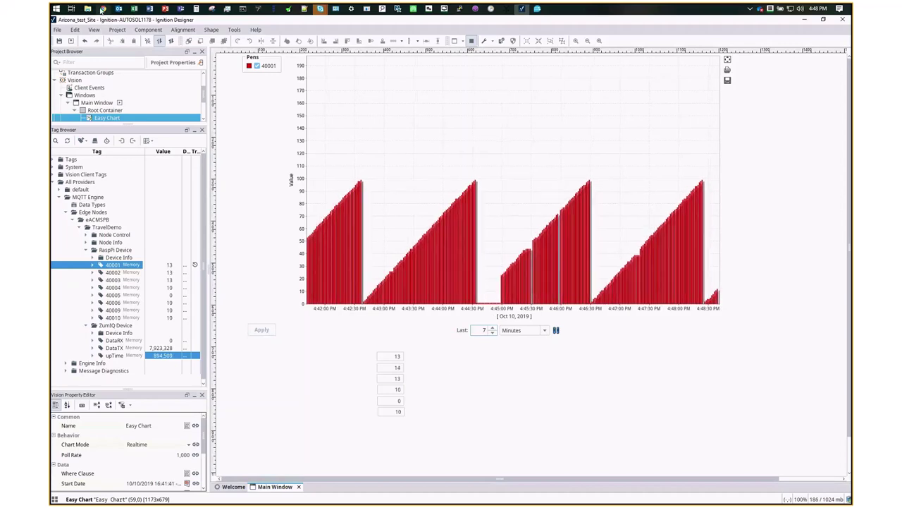
click(102, 9)
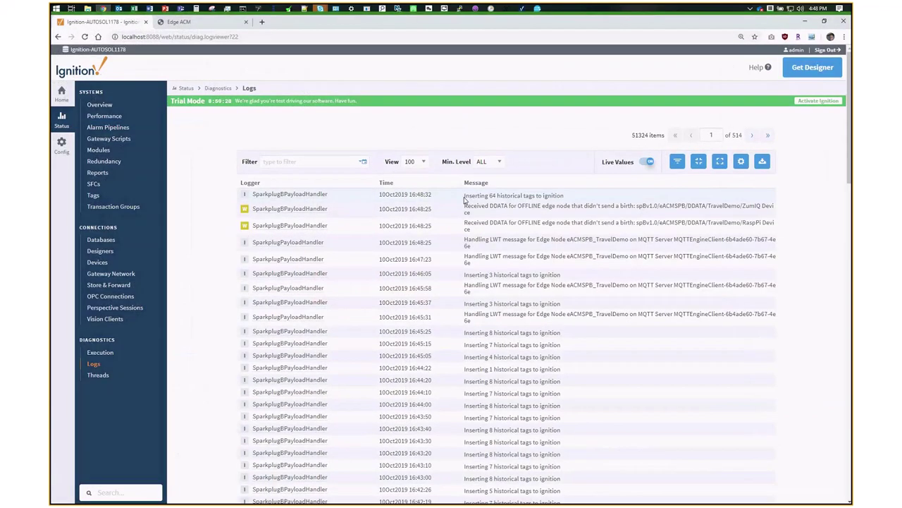
drag(464, 199, 566, 196)
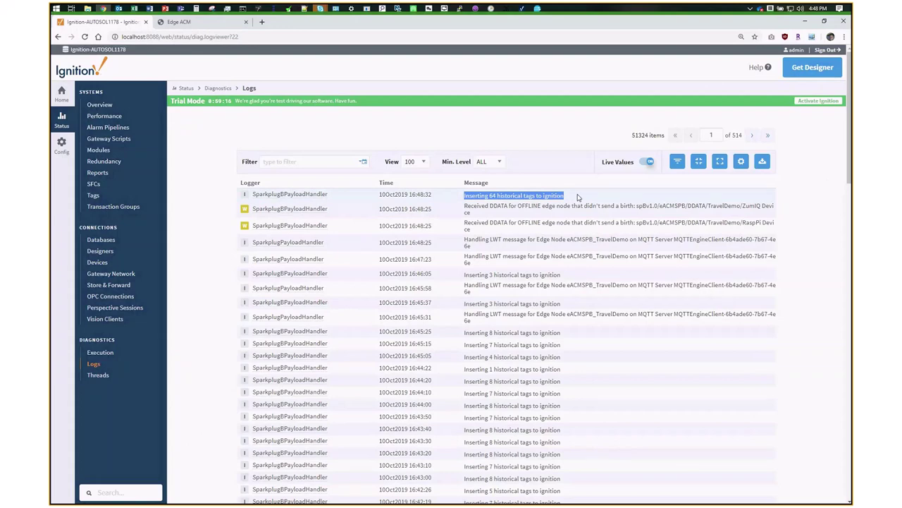
click(809, 23)
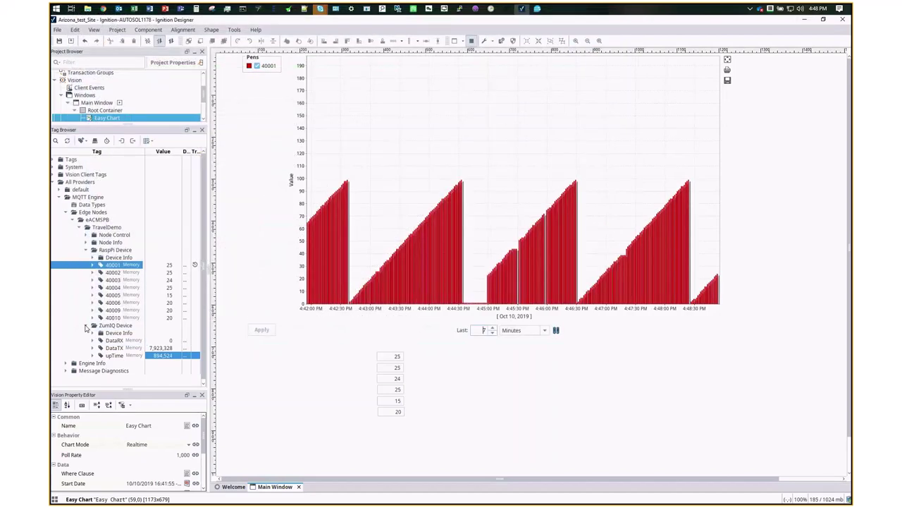
- Collapse the ZumIQ Device, RaspPi Device, TravelDemo and eACMSPB nodes in the Tag Browser
click(86, 327)
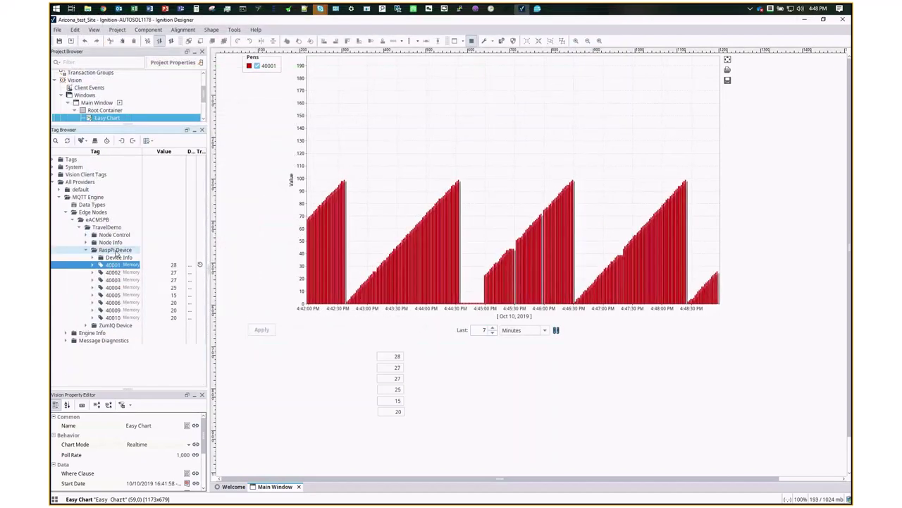
click(115, 251)
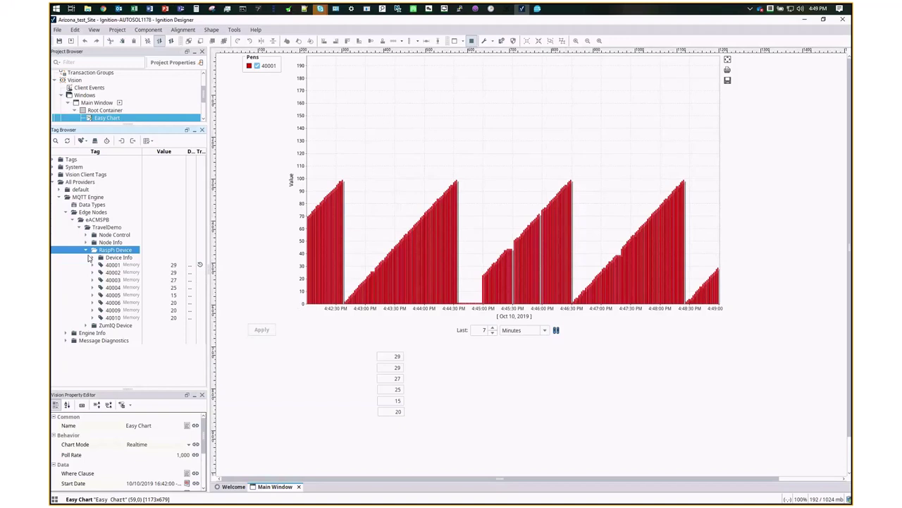
click(86, 250)
click(87, 227)
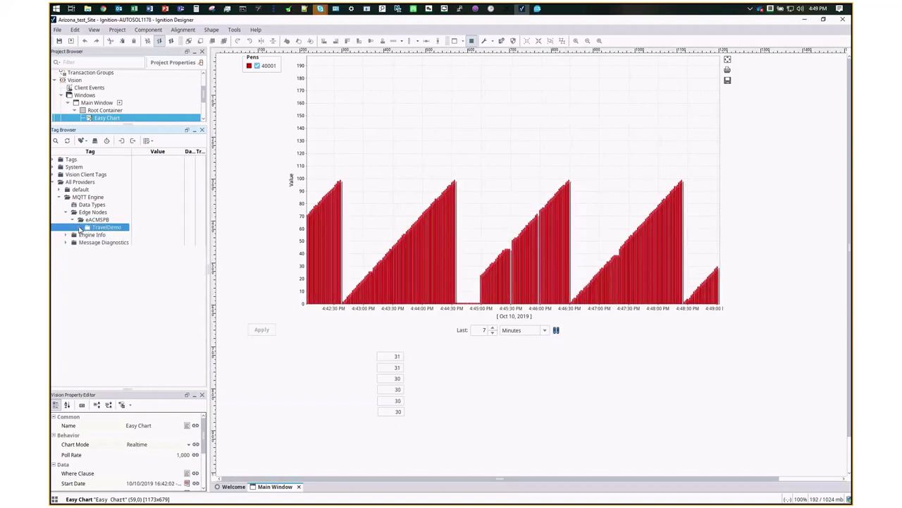
click(79, 221)
click(80, 220)
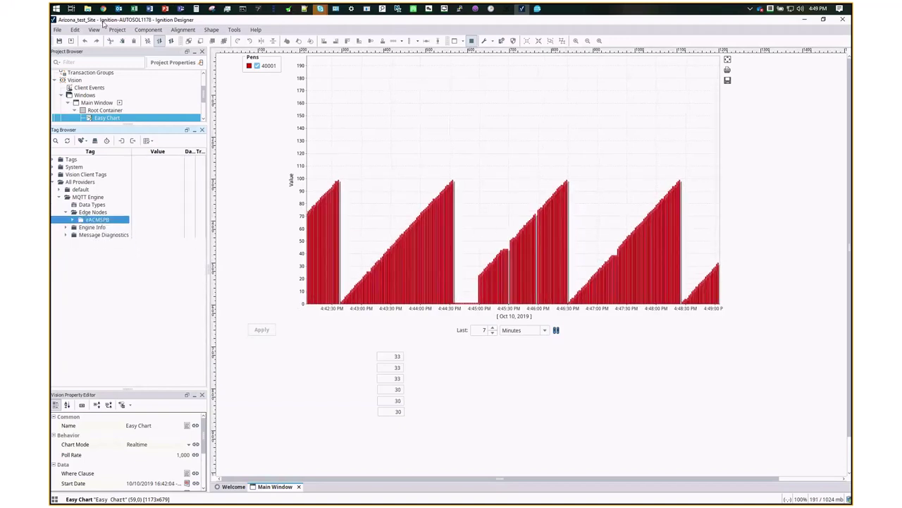
click(103, 8)
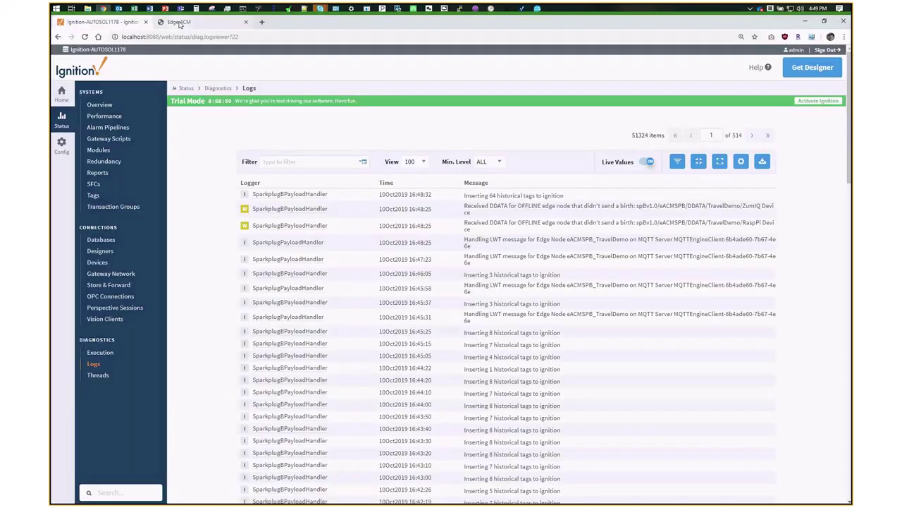
- On the MQTT SPB publisher, select the Group ID eACMSPB and Node ID TravelDemo values
click(179, 22)
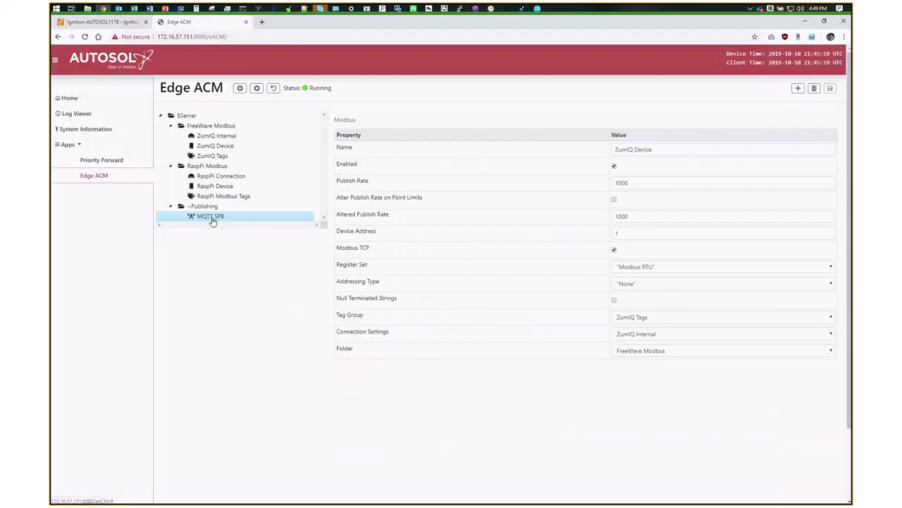
double_click(630, 200)
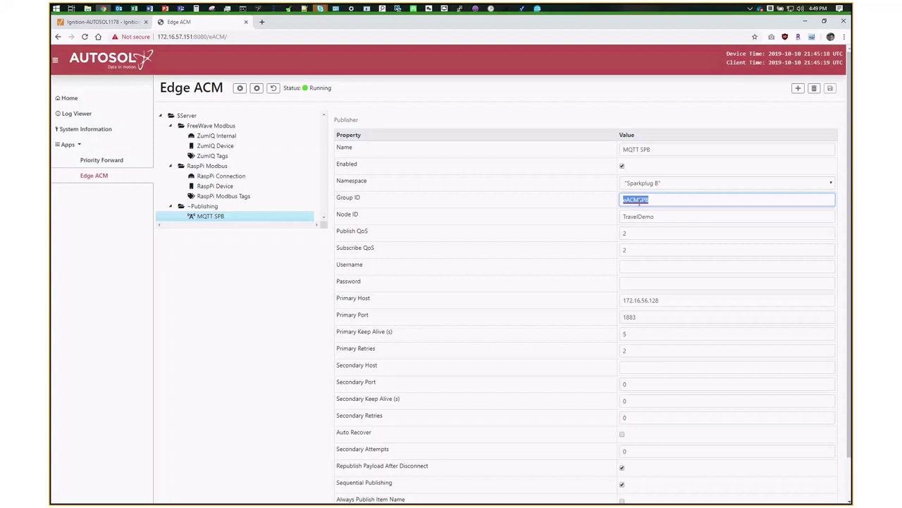
key(Right)
double_click(640, 217)
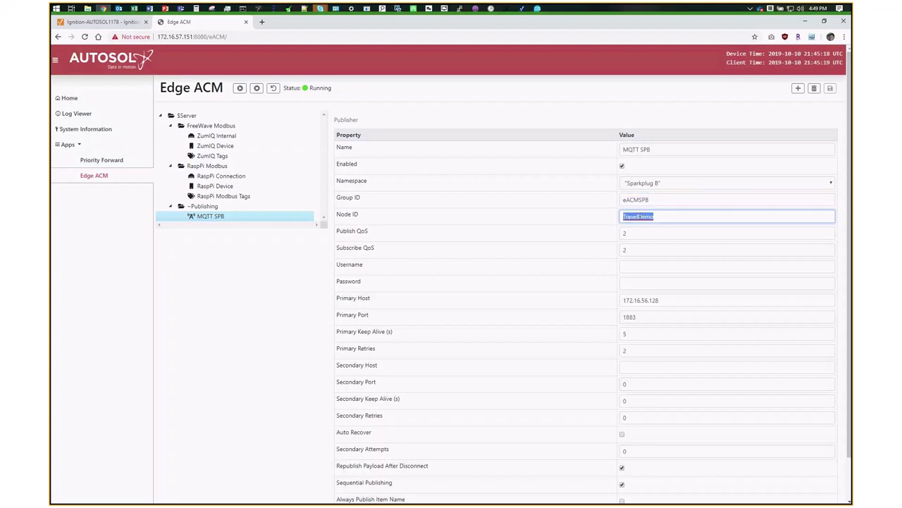
- Open the RaspPi Device properties and its Modbus Tags list, then return to Ignition Designer
double_click(216, 186)
click(221, 196)
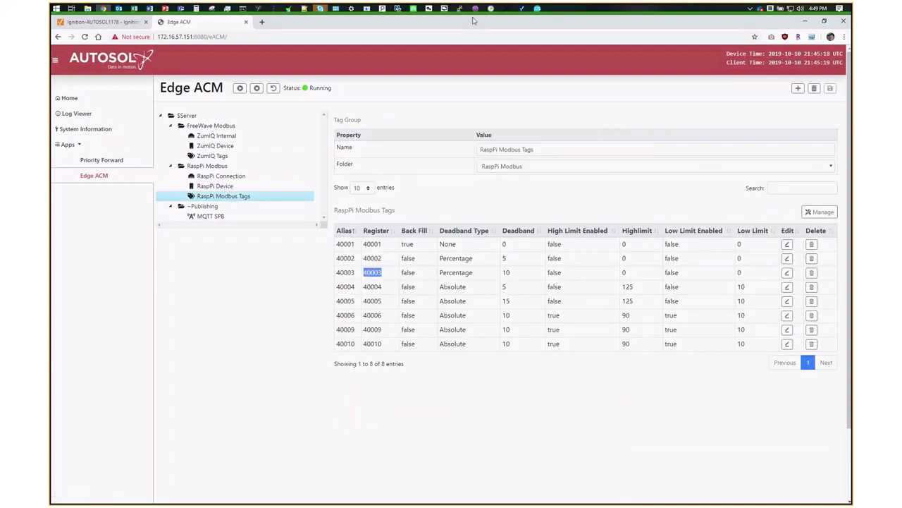
mouse_move(525, 15)
click(522, 9)
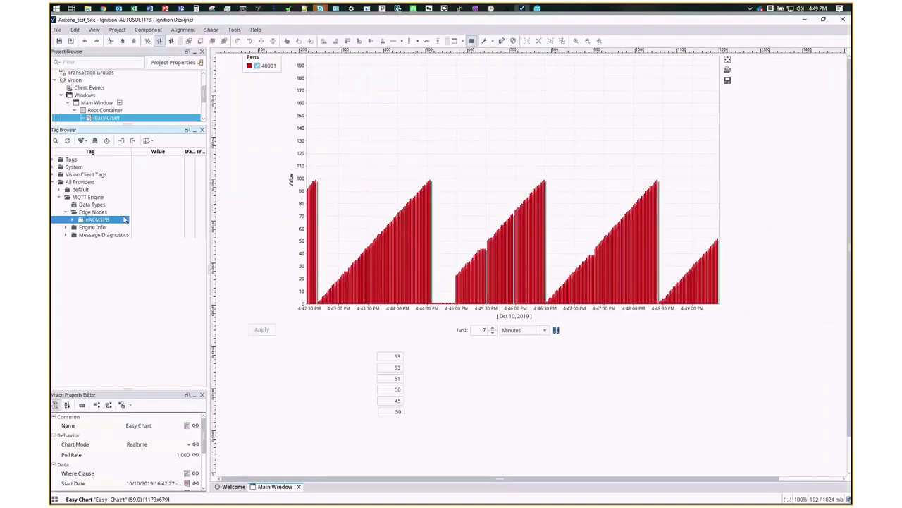
- Expand eACMSPB > TravelDemo > RaspPi Device in the Tag Browser and select tag 40001
click(74, 220)
click(80, 227)
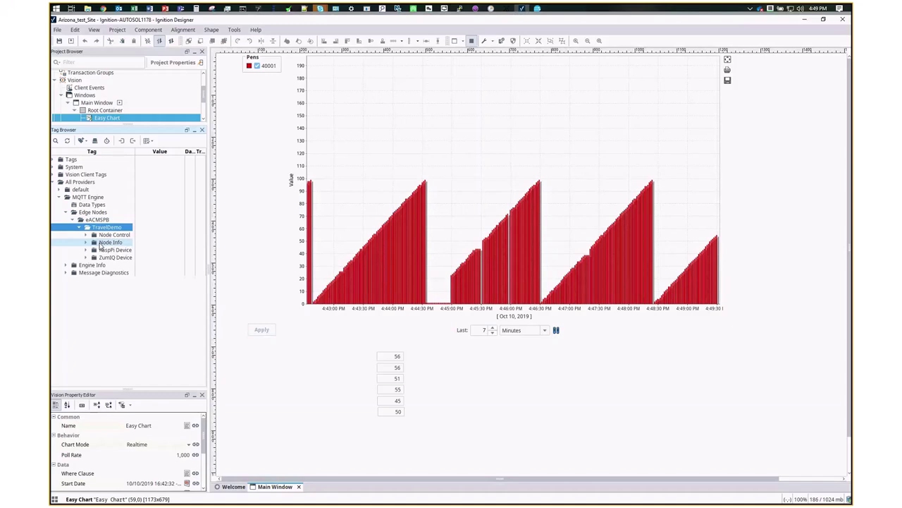
click(86, 250)
click(86, 250)
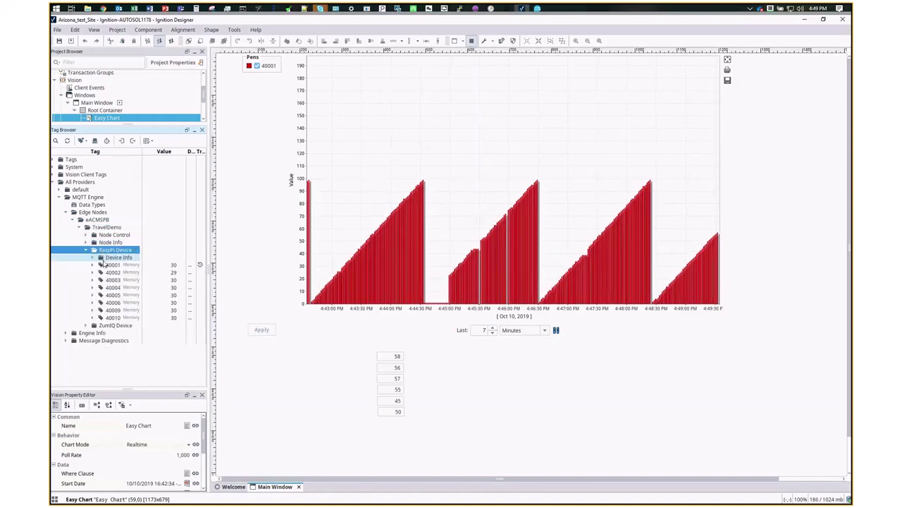
click(106, 265)
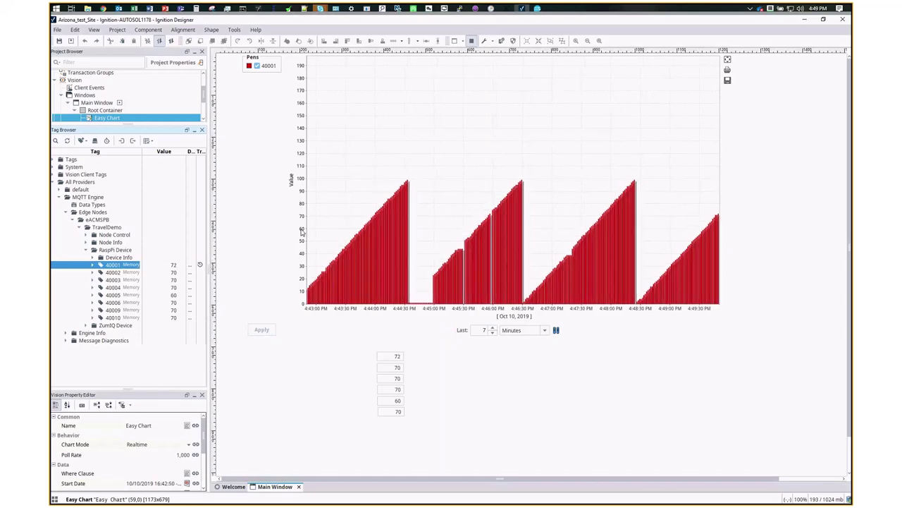
- Close the Mass Manager console and load localhost:8080 in a new Chrome tab
click(539, 8)
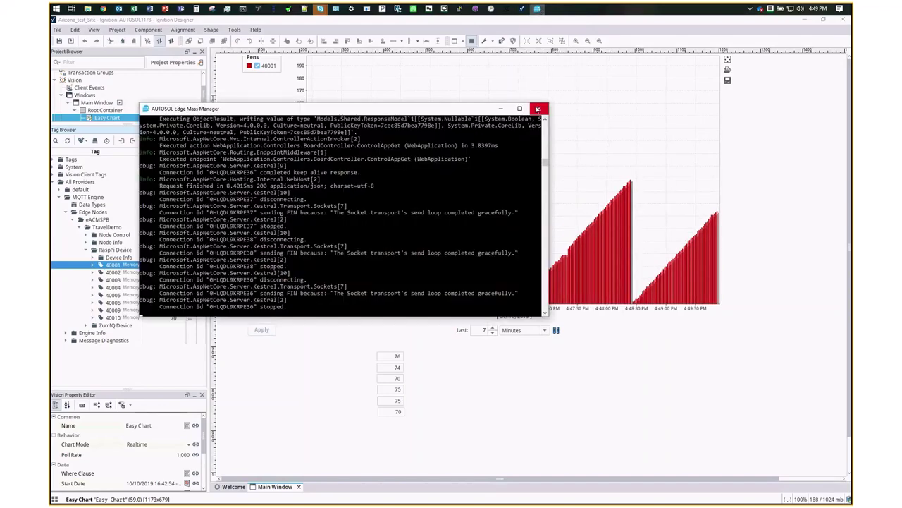
click(537, 109)
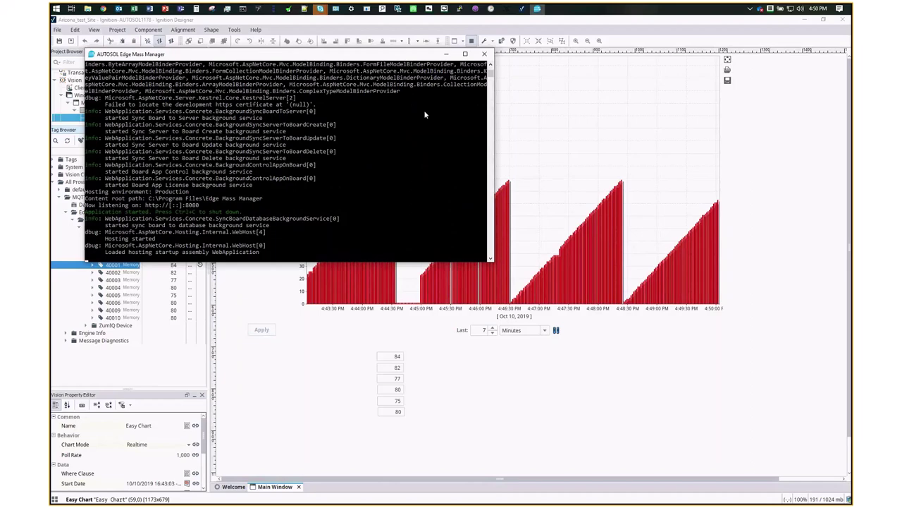
click(173, 55)
key(alt+Tab)
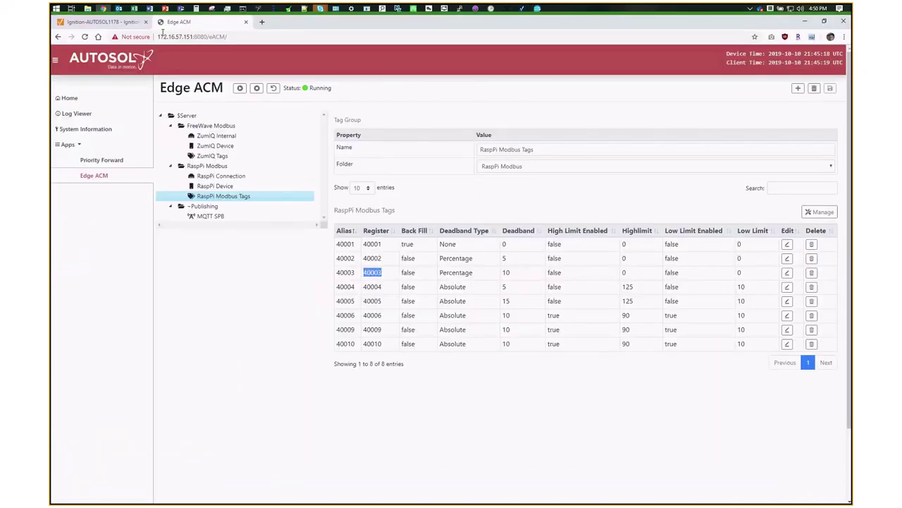
click(262, 21)
text(localhost)
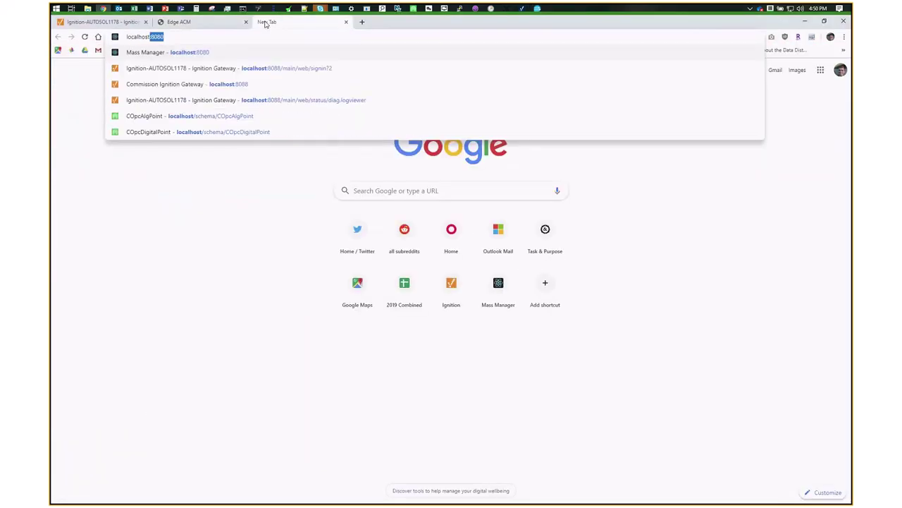
text(:8080)
key(Return)
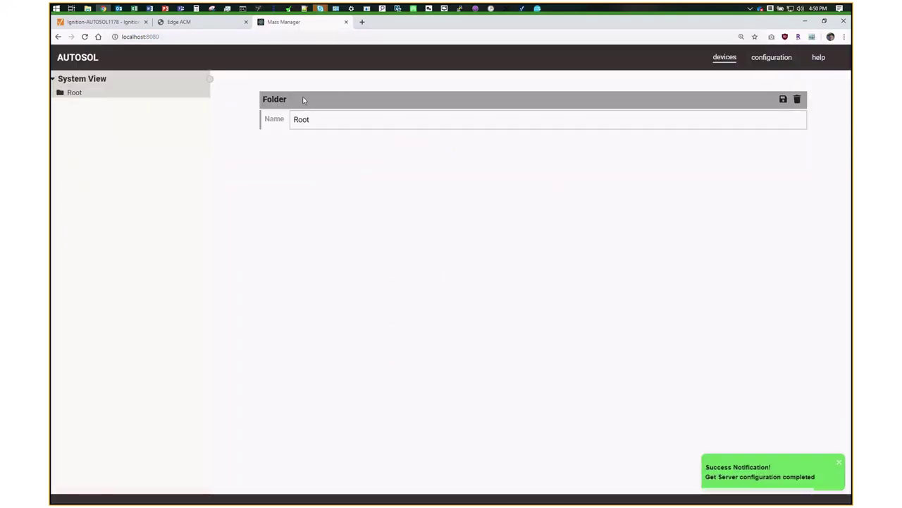
- Expand Root, copy newboard's IP address, and delete the newboard board
click(62, 93)
click(74, 104)
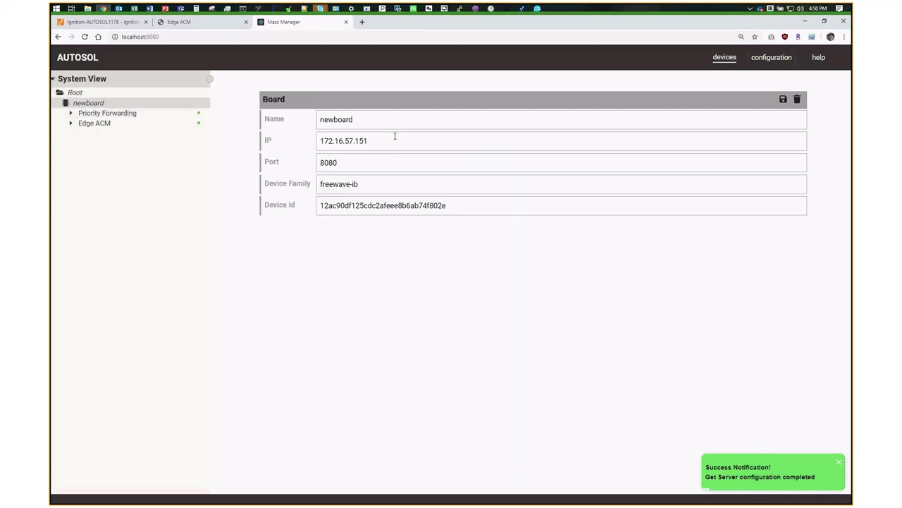
drag(395, 137, 310, 145)
key(ctrl+c)
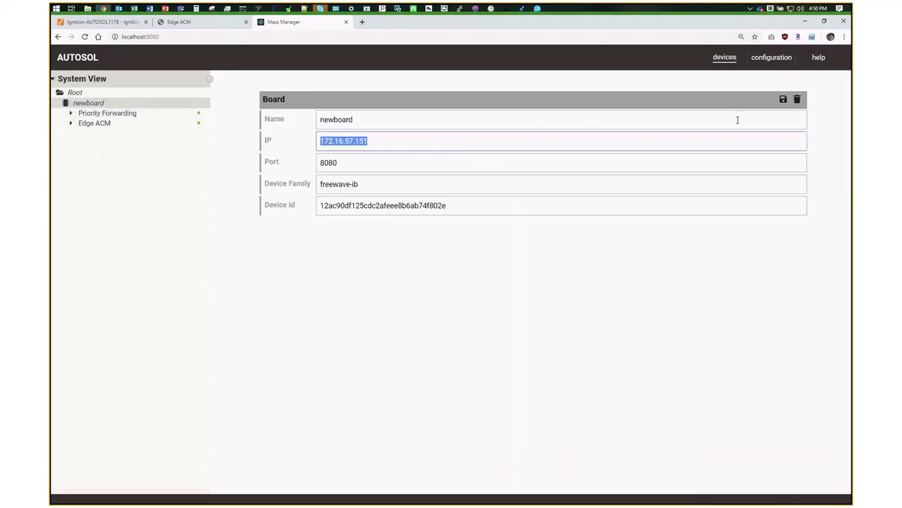
click(797, 99)
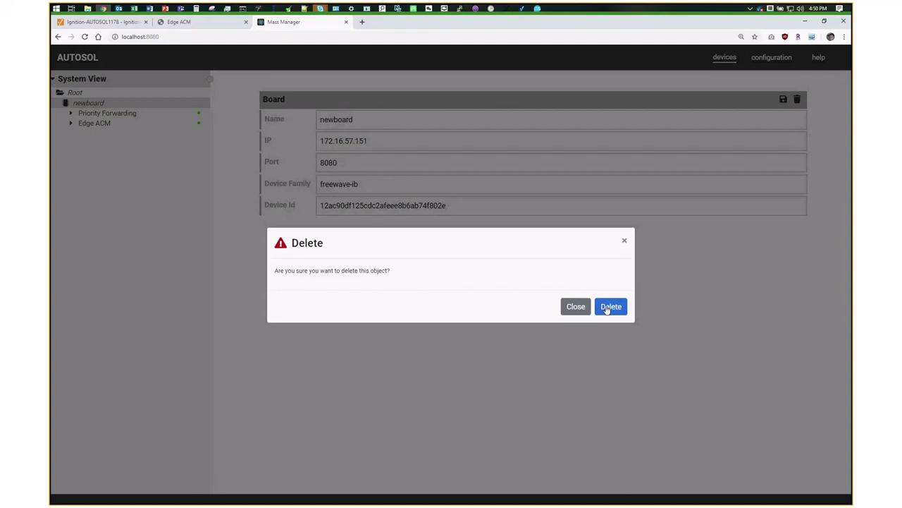
click(607, 306)
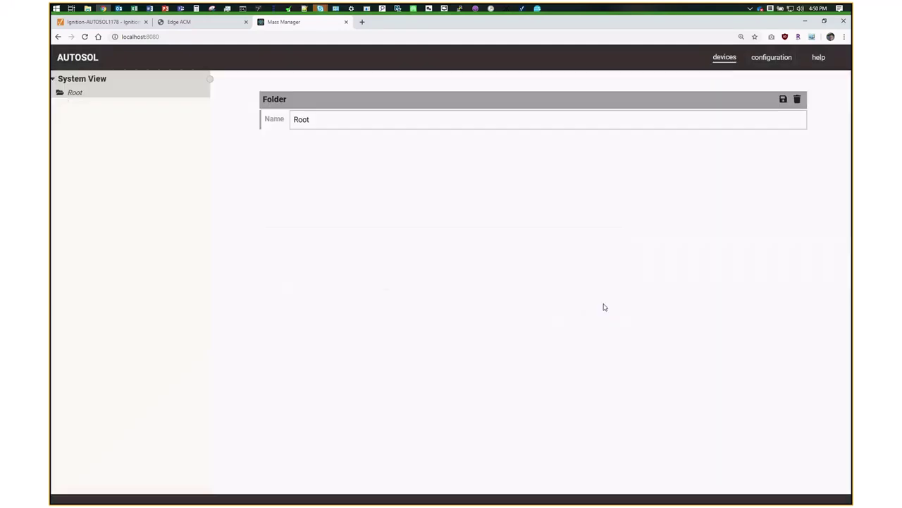
- Add a new board under Root with IP 172.16.57.151 and save it
right_click(76, 93)
click(105, 132)
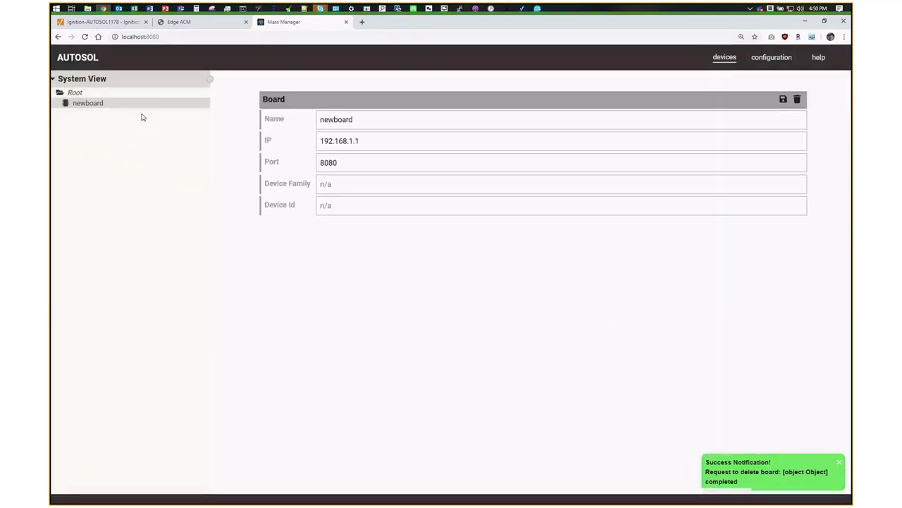
drag(367, 140, 289, 153)
key(ctrl+v)
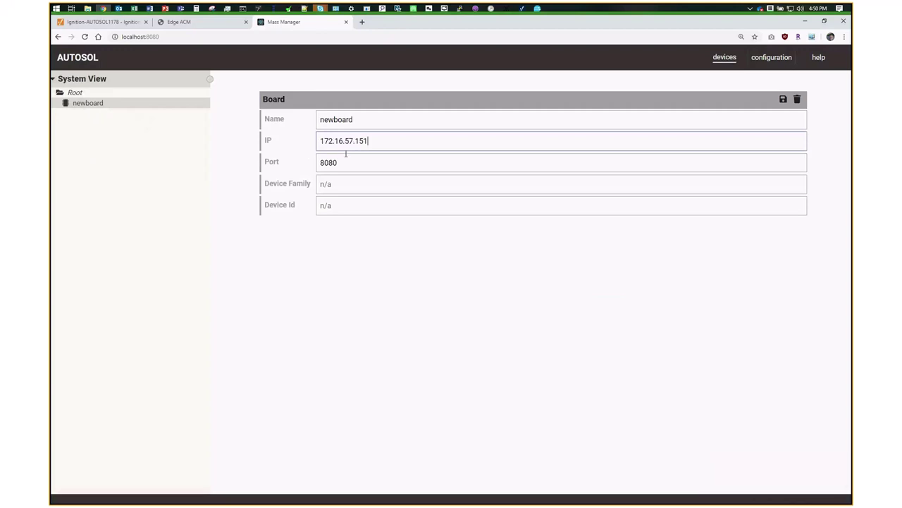
key(Return)
click(615, 307)
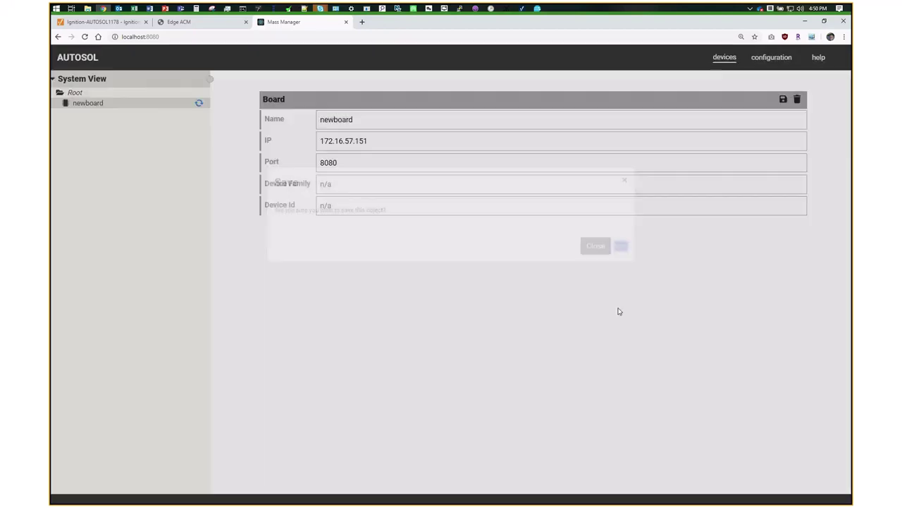
- Sync newboard from the device and confirm
right_click(96, 103)
click(119, 127)
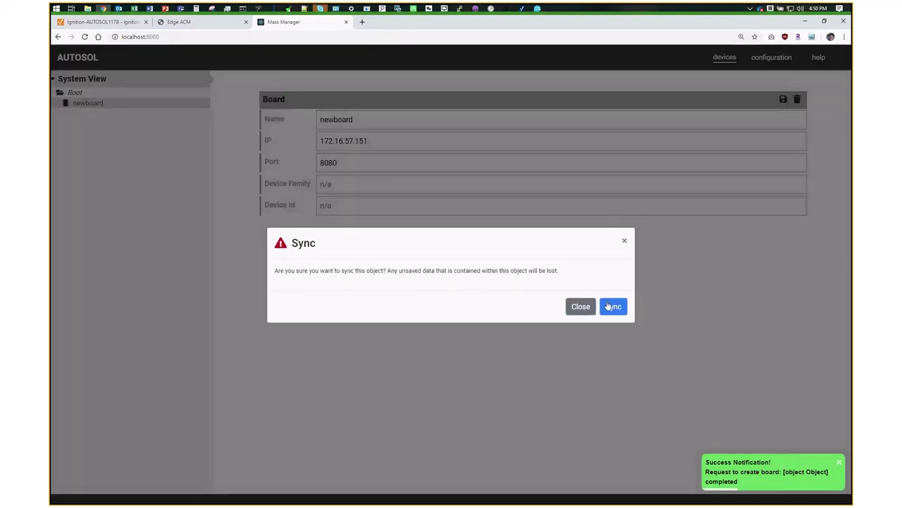
click(614, 306)
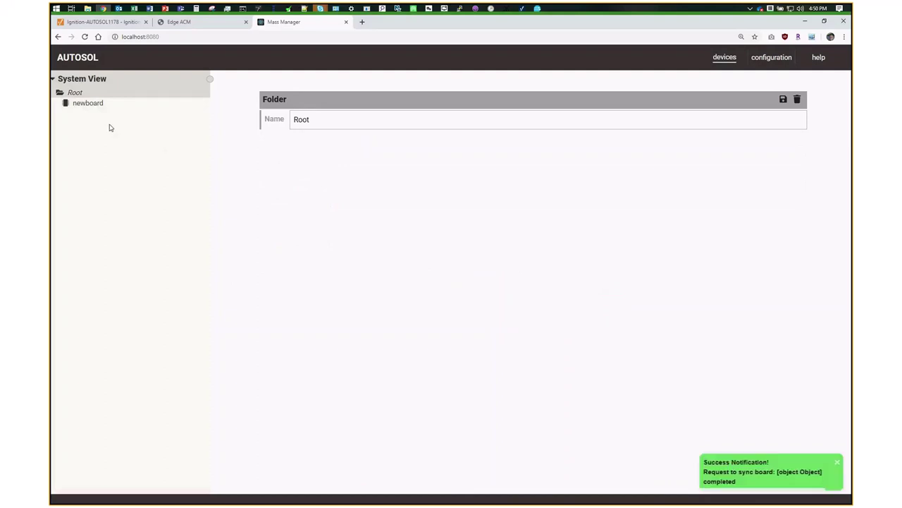
- Expand newboard's Priority Forwarding and Edge ACM, and review the RaspPi Device properties on Edge ACM
click(71, 113)
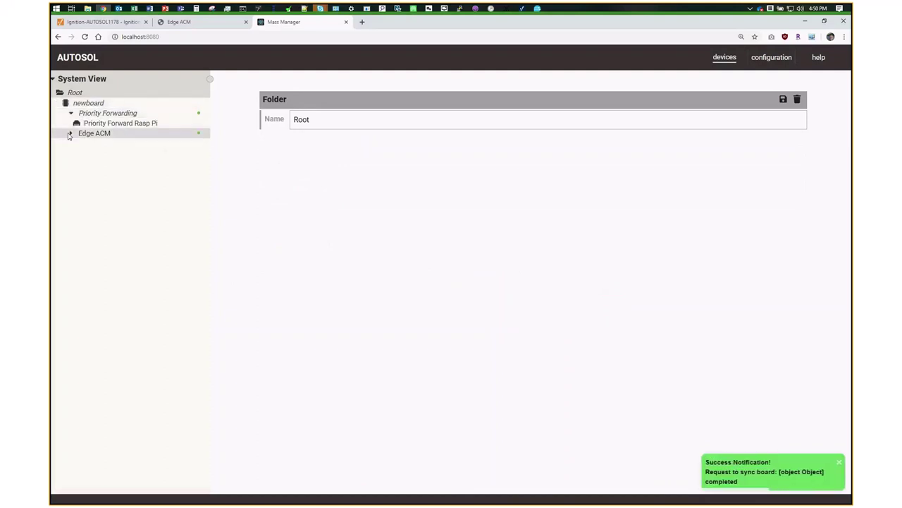
click(71, 132)
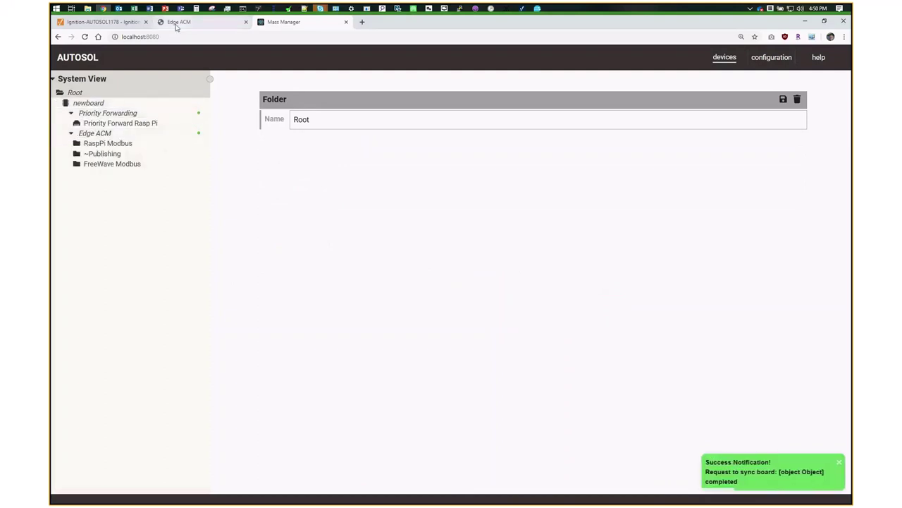
click(176, 24)
click(206, 165)
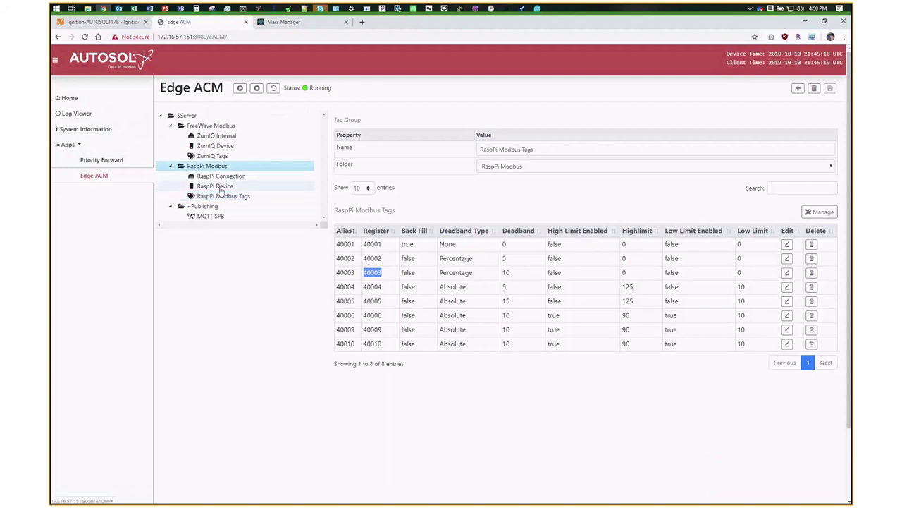
click(215, 186)
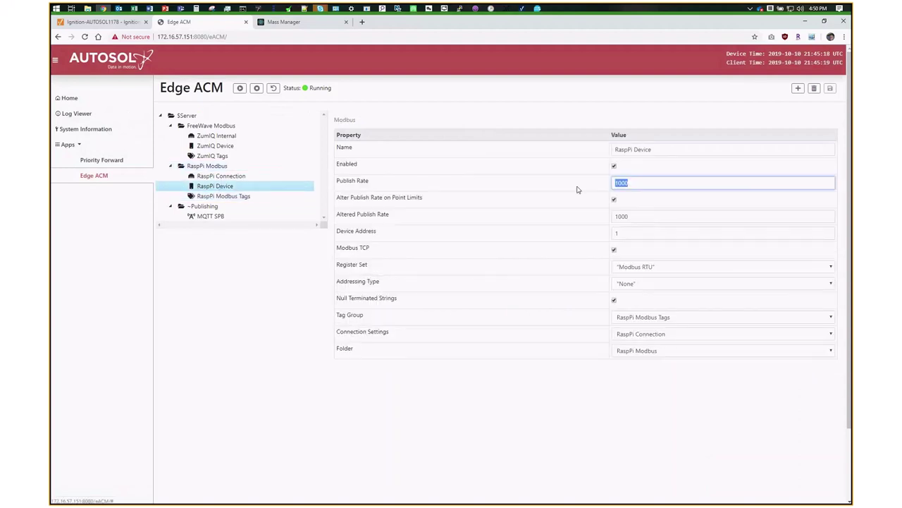
click(301, 24)
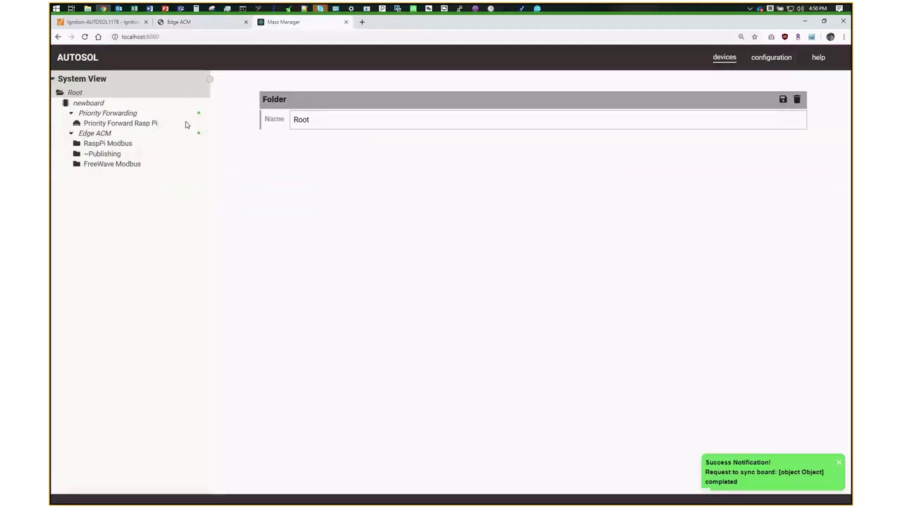
- Change the RaspPi Device Publish Rate to 10000 in Mass Manager and save
click(116, 144)
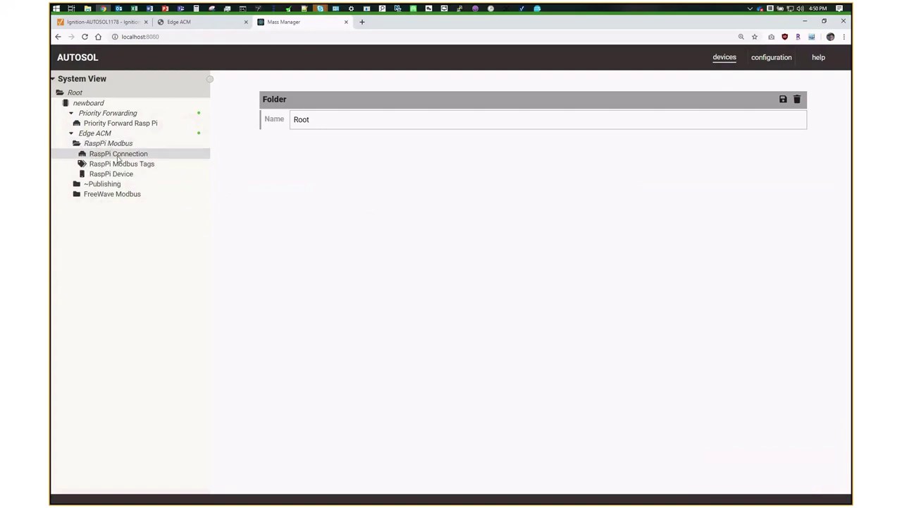
click(117, 174)
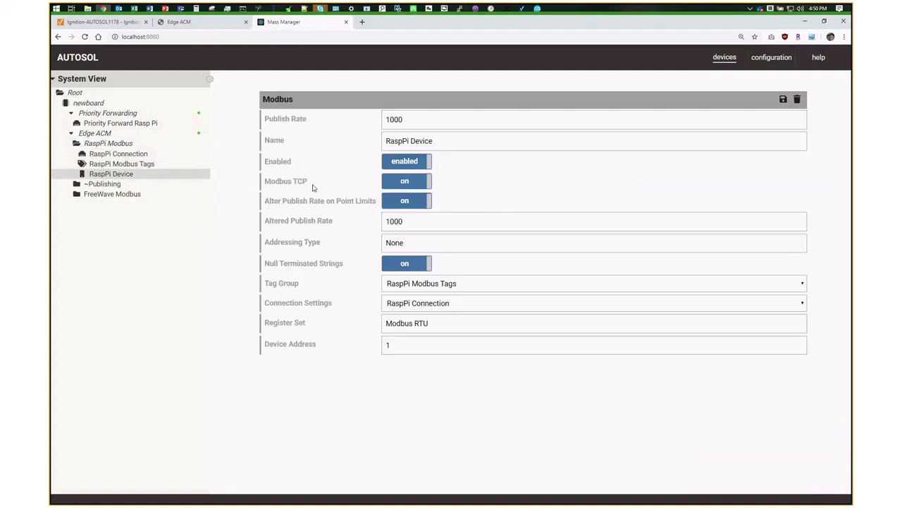
click(425, 119)
text(0)
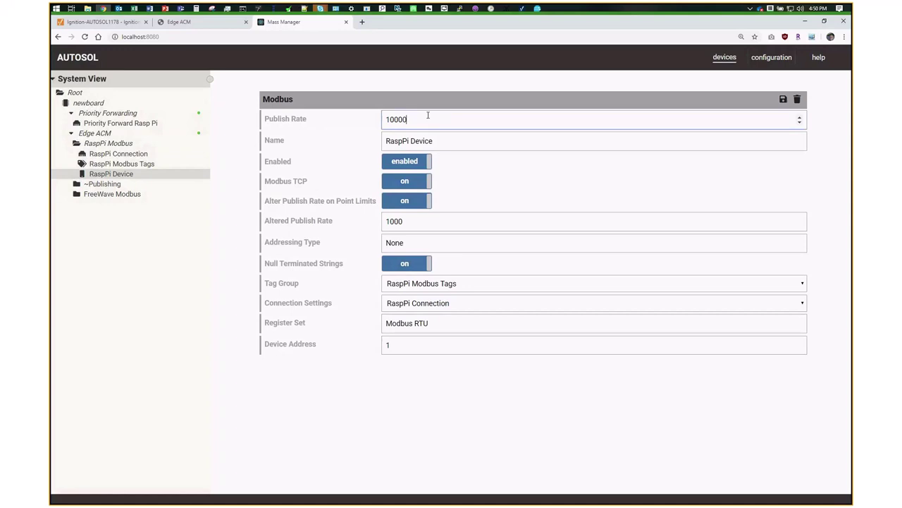
click(784, 100)
click(613, 310)
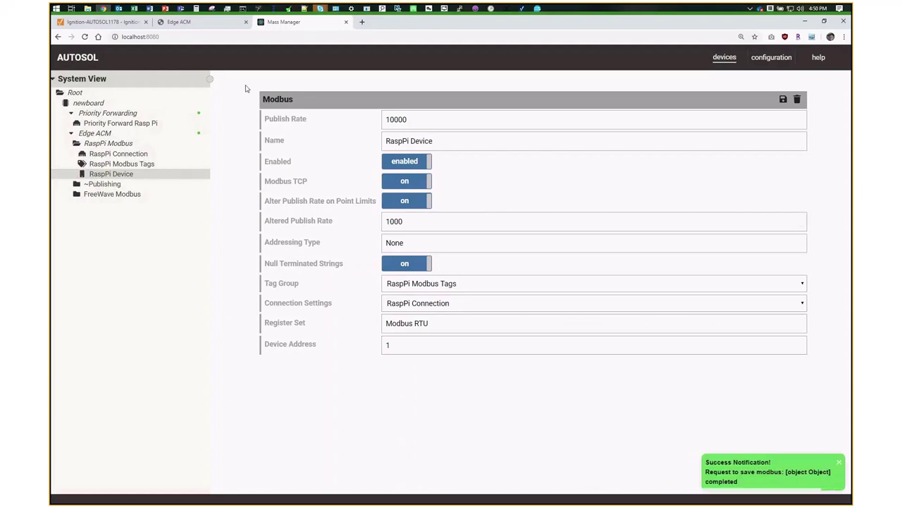
- Verify the 10000 publish rate on the Edge ACM page, then return to Mass Manager
click(199, 24)
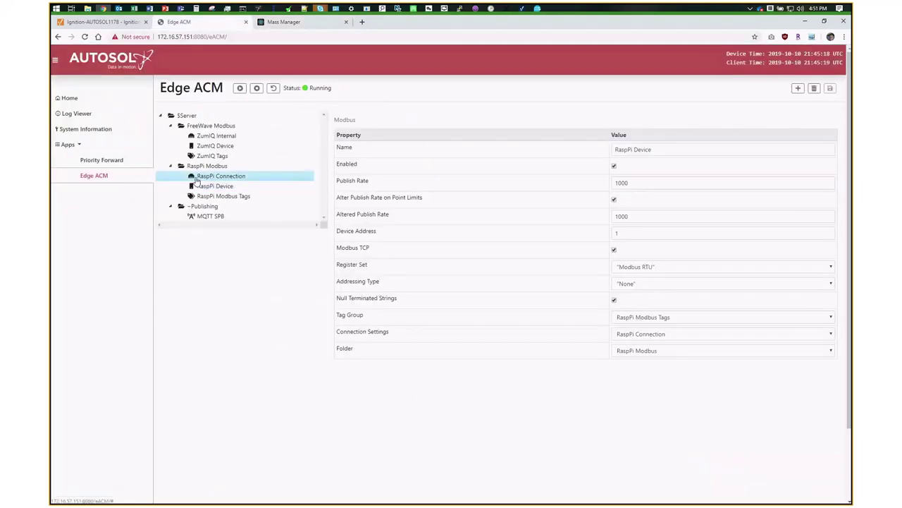
double_click(639, 186)
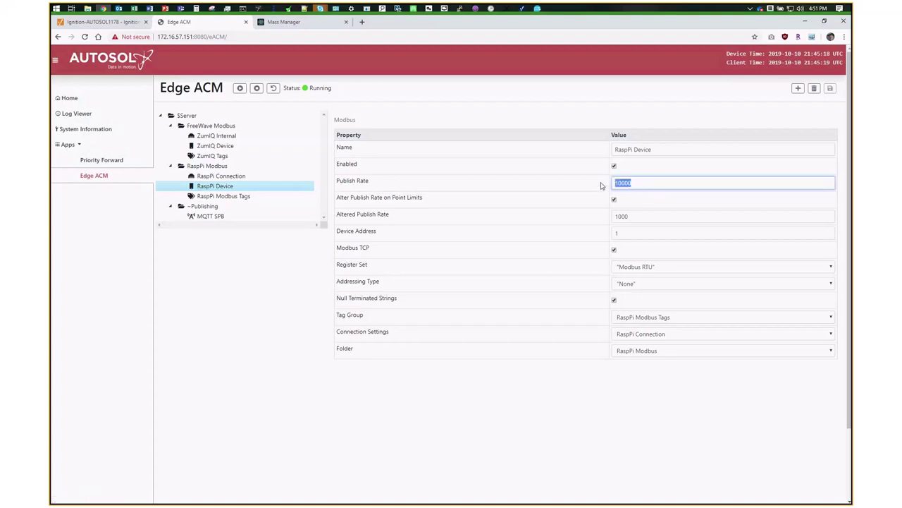
click(284, 22)
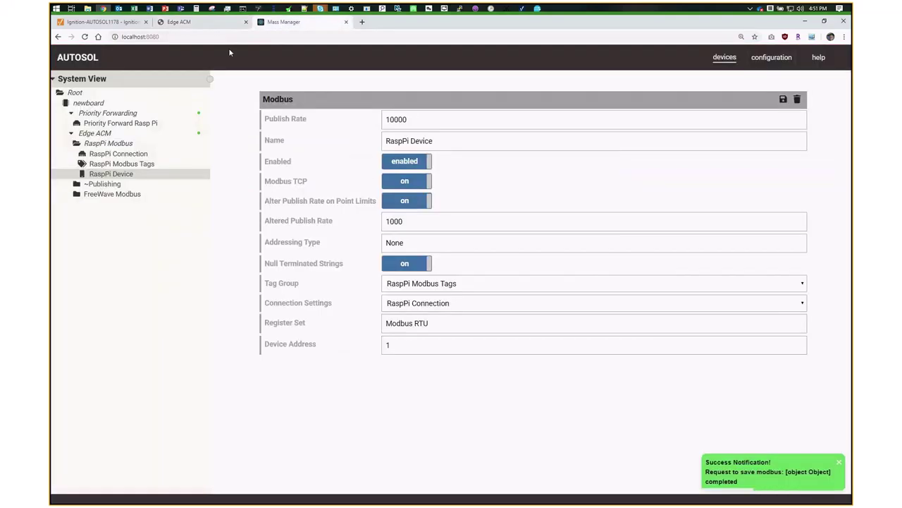
- Stop the Edge ACM application and check its stopped status on the Edge ACM page and chart
click(201, 37)
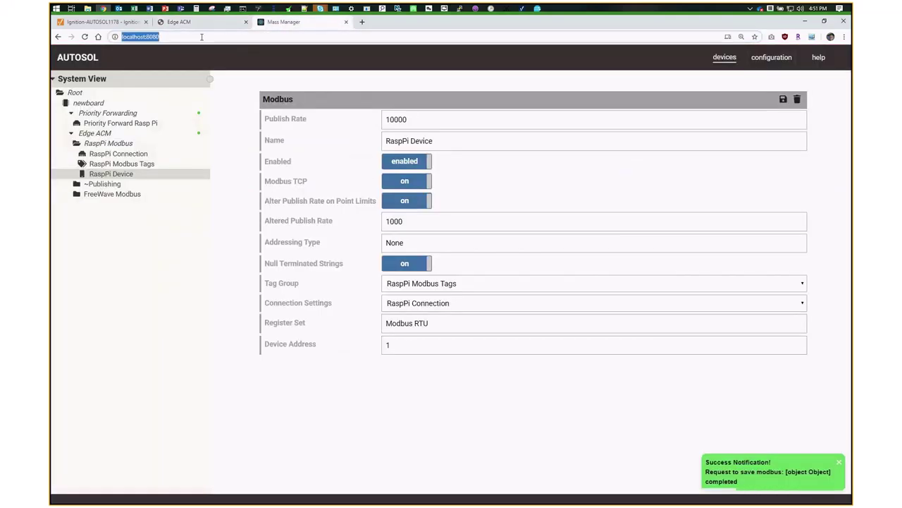
right_click(117, 133)
click(134, 170)
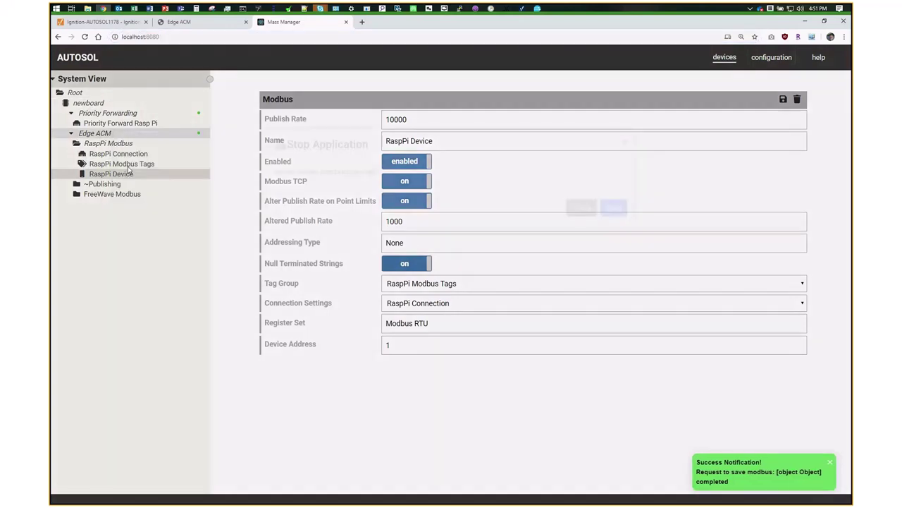
click(612, 308)
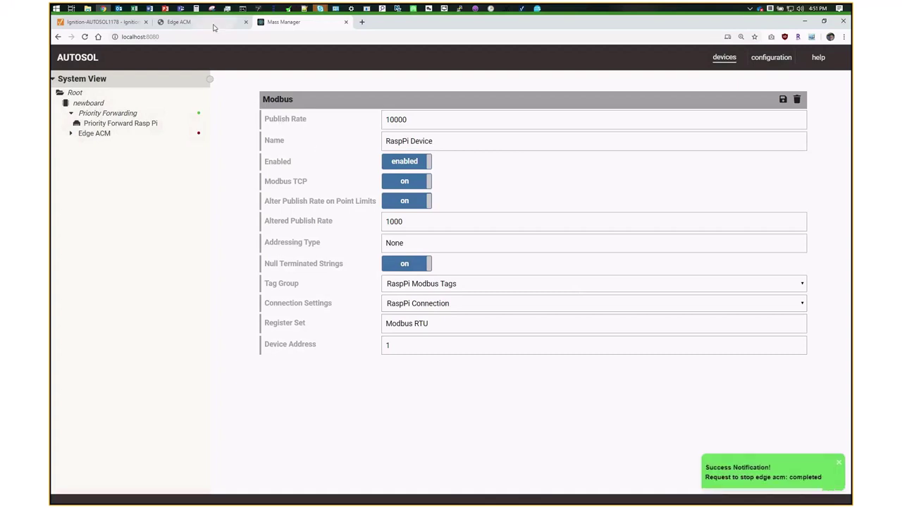
click(178, 22)
click(85, 36)
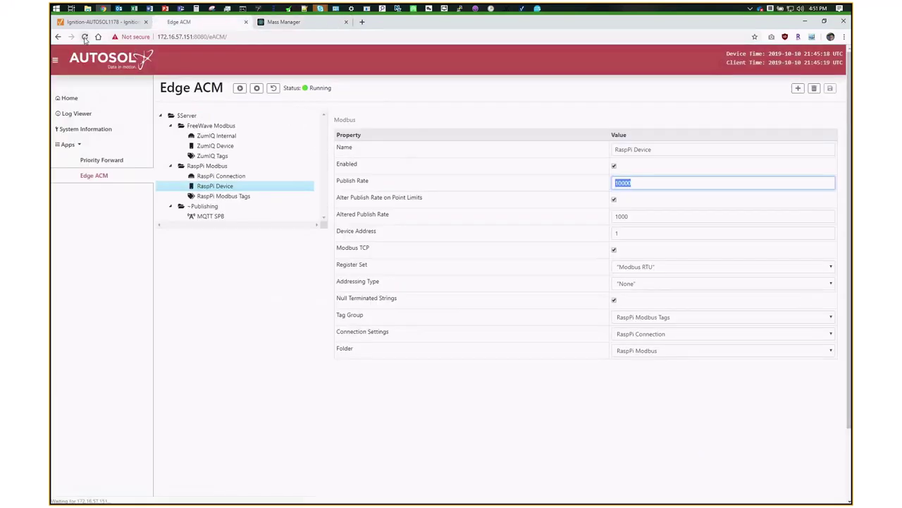
click(519, 10)
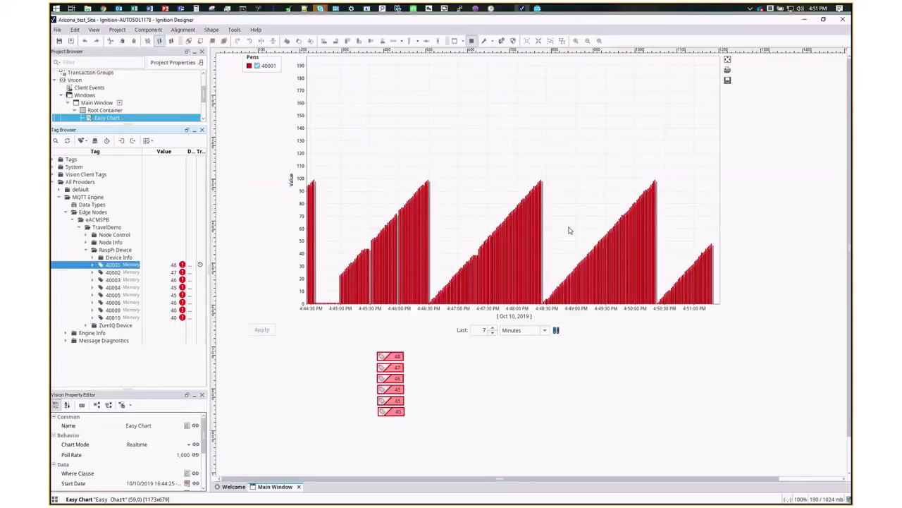
key(alt+Tab)
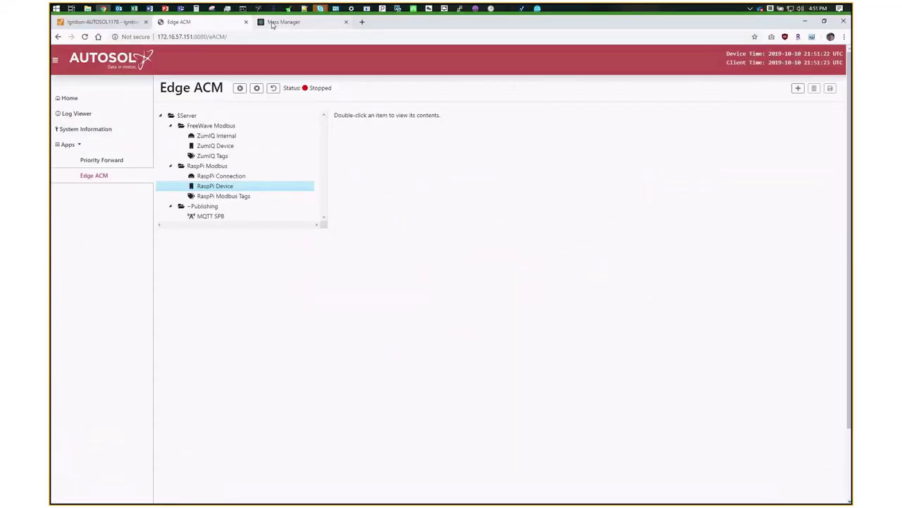
click(272, 23)
- Start the Edge ACM application again and confirm it reports Running
right_click(105, 134)
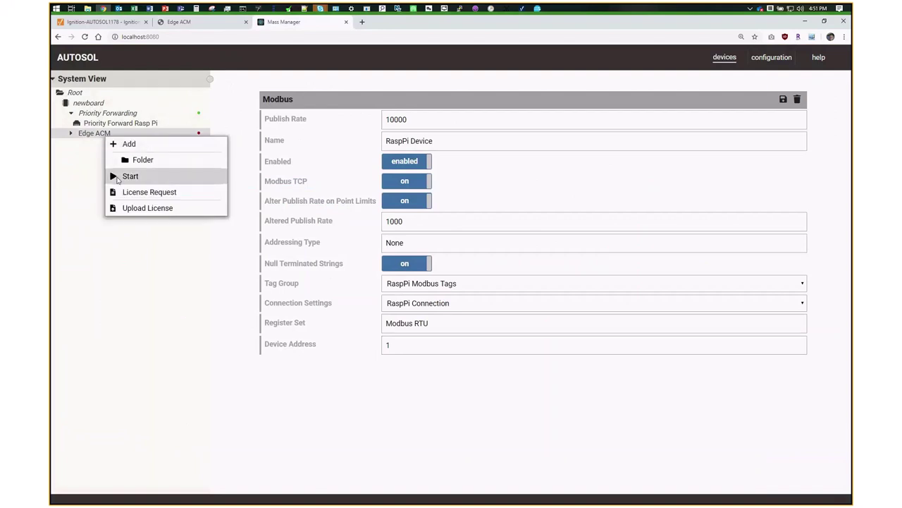
click(118, 177)
click(613, 306)
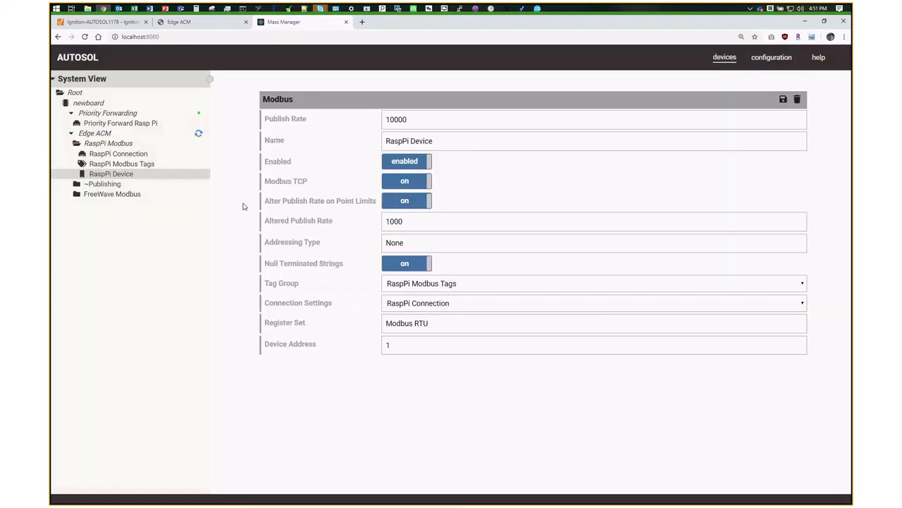
right_click(111, 134)
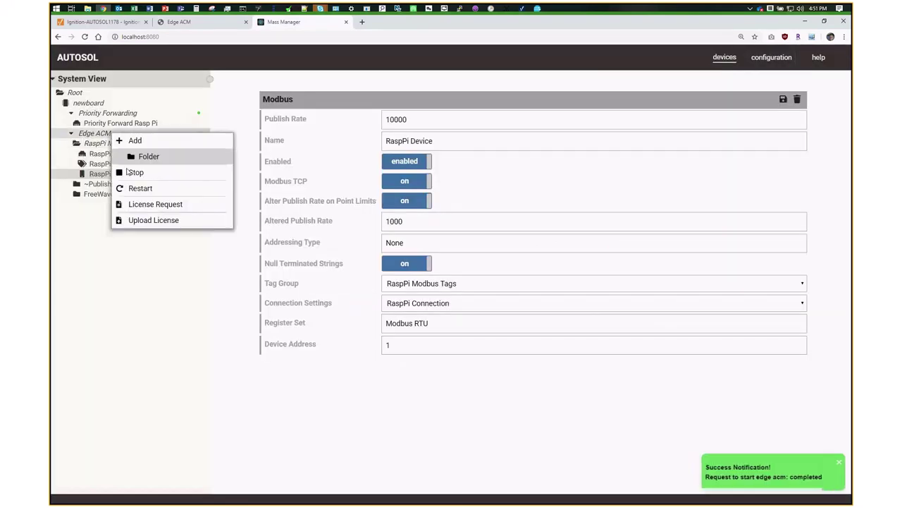
click(168, 22)
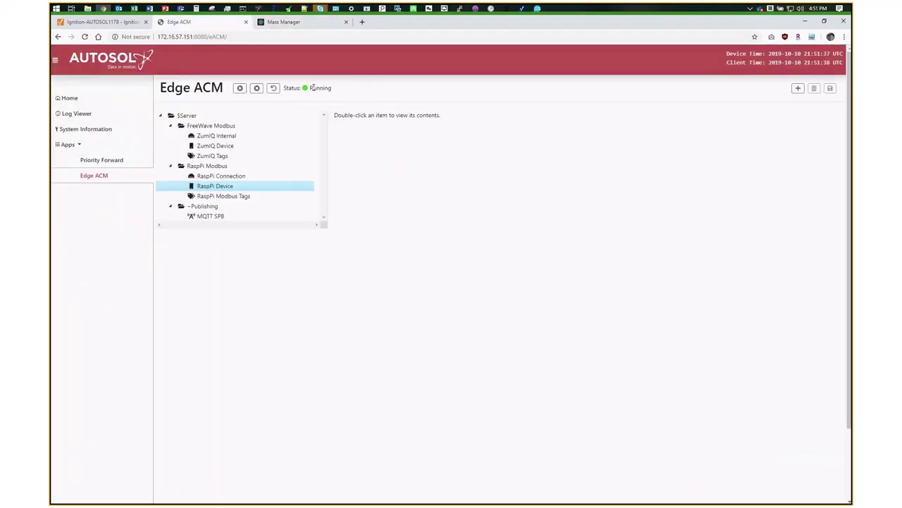
click(300, 23)
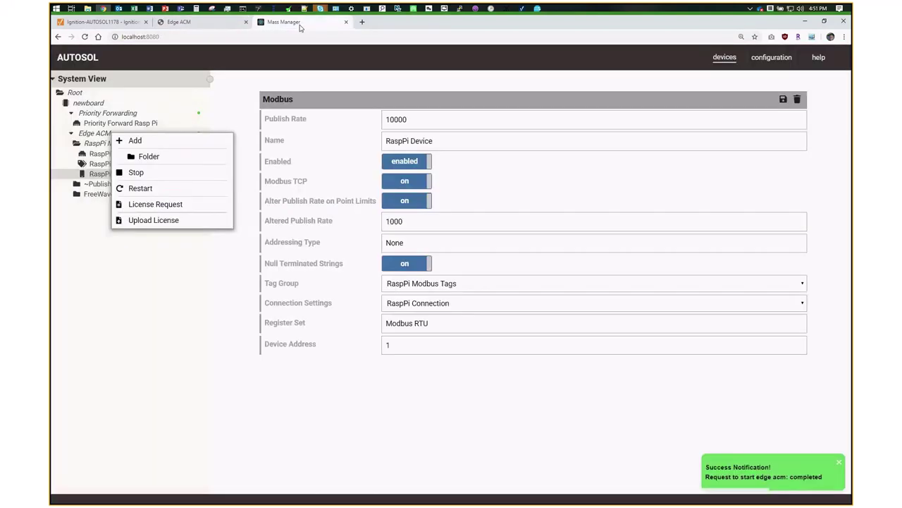
click(124, 318)
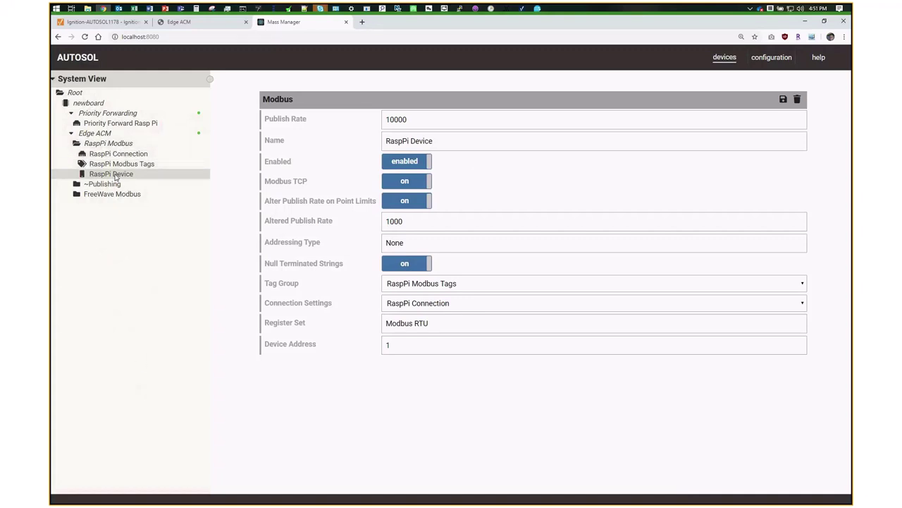
- Review the RaspPi Device Publish Rate, then bring up the Edge ACM page showing Running
click(438, 123)
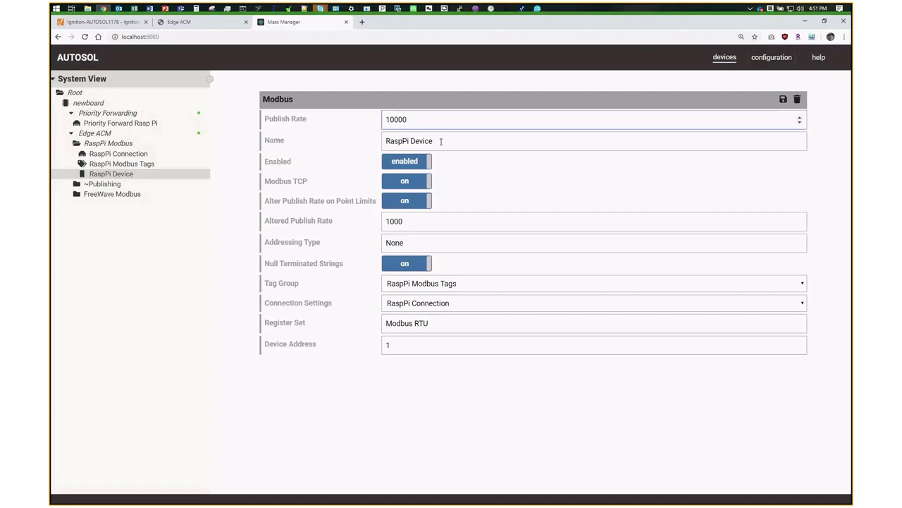
click(207, 25)
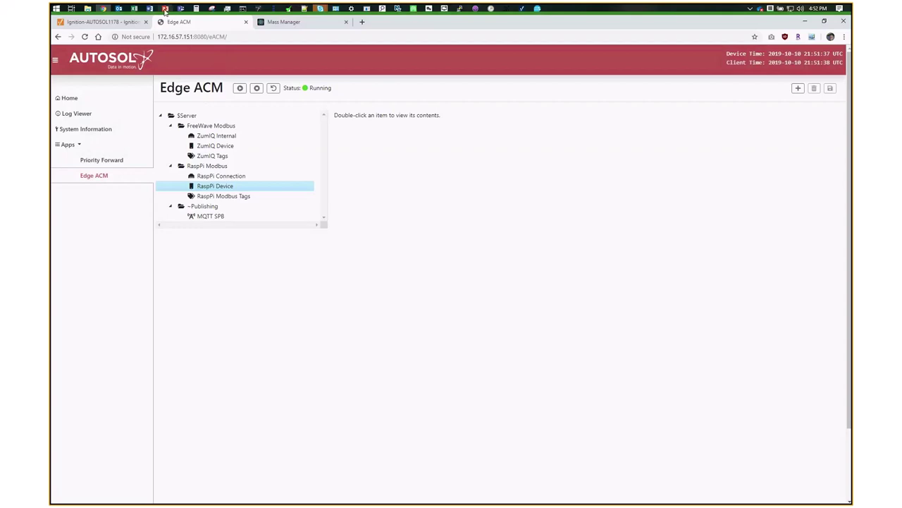
- Show slide 36 in PowerPoint without the Animation Pane, then bring up the Skype meeting window
click(165, 10)
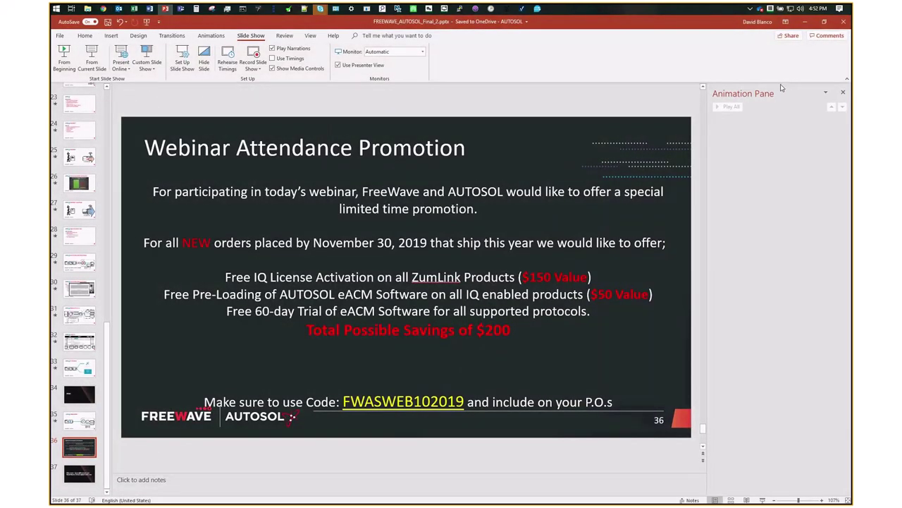
click(843, 92)
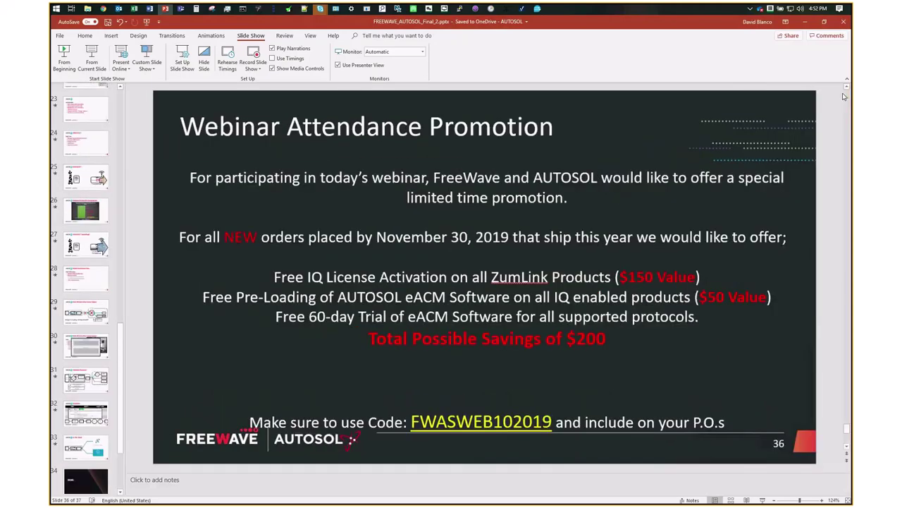
click(413, 421)
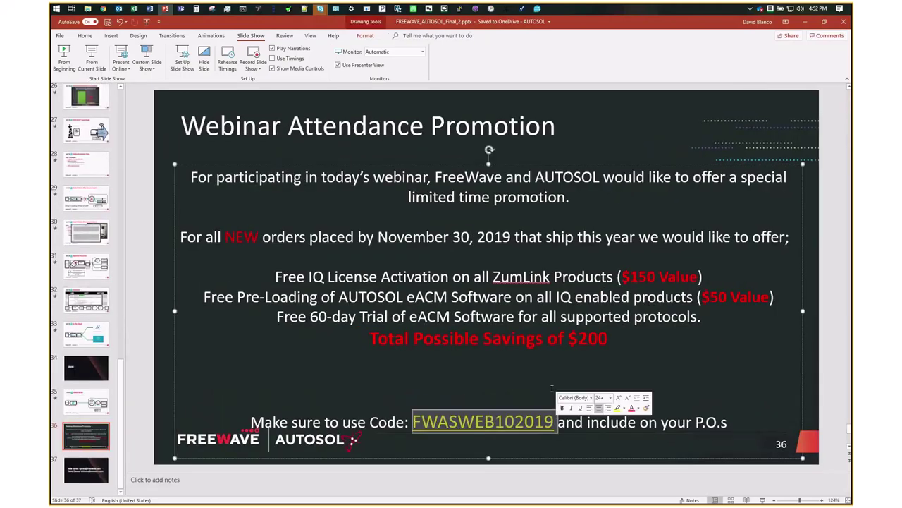
click(571, 144)
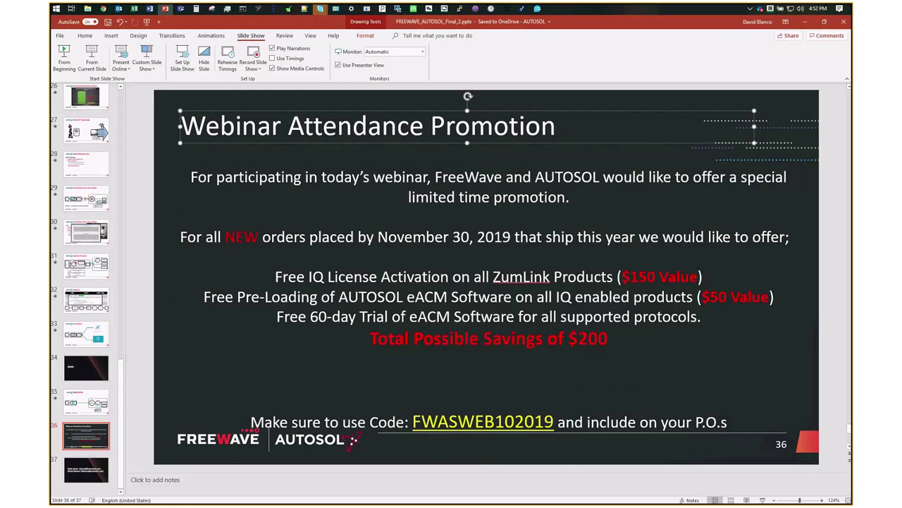
click(320, 9)
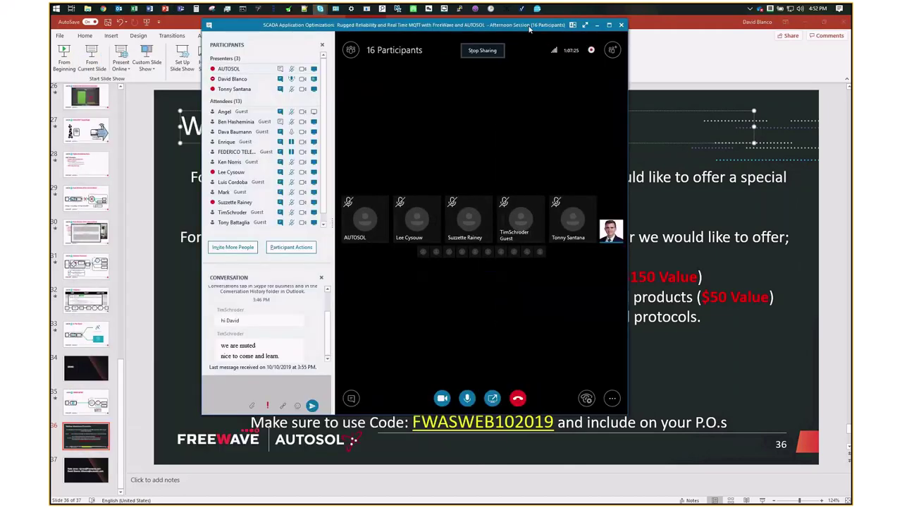
- Post the question 'test' to the meeting Q&A
drag(530, 27, 561, 23)
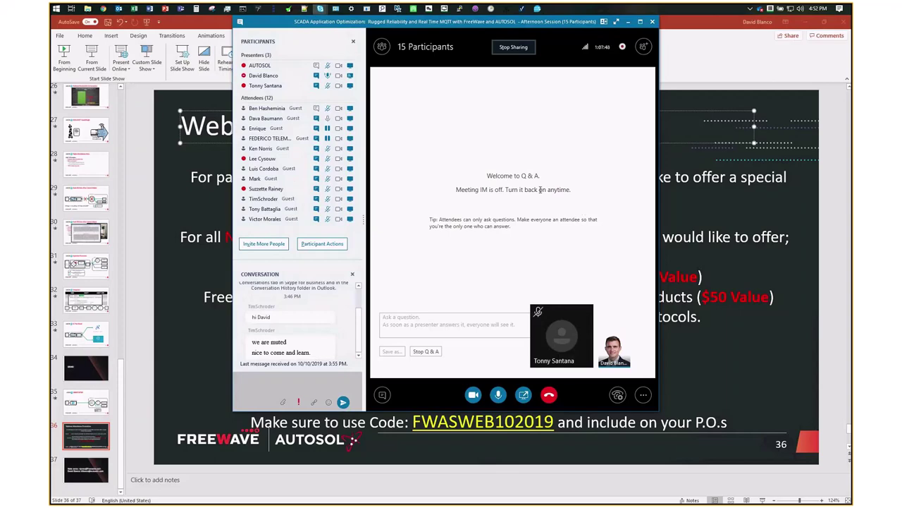
click(440, 321)
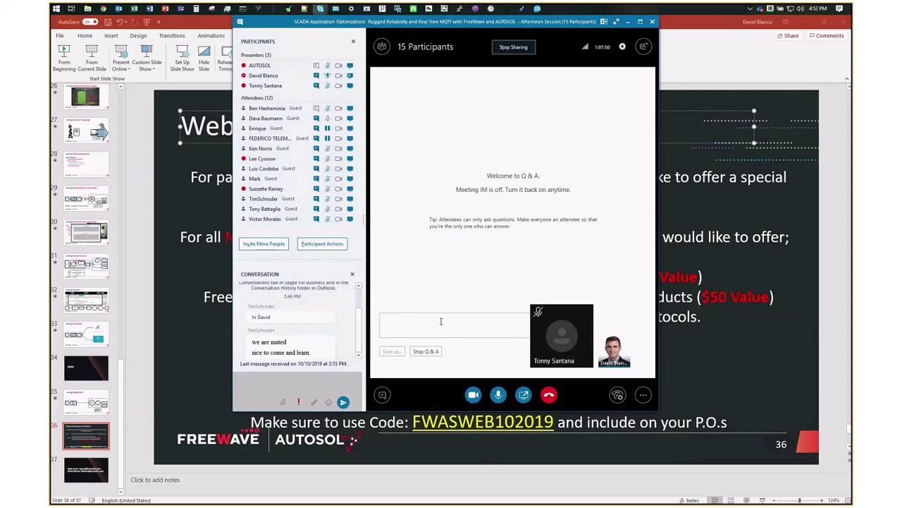
text(test)
key(Return)
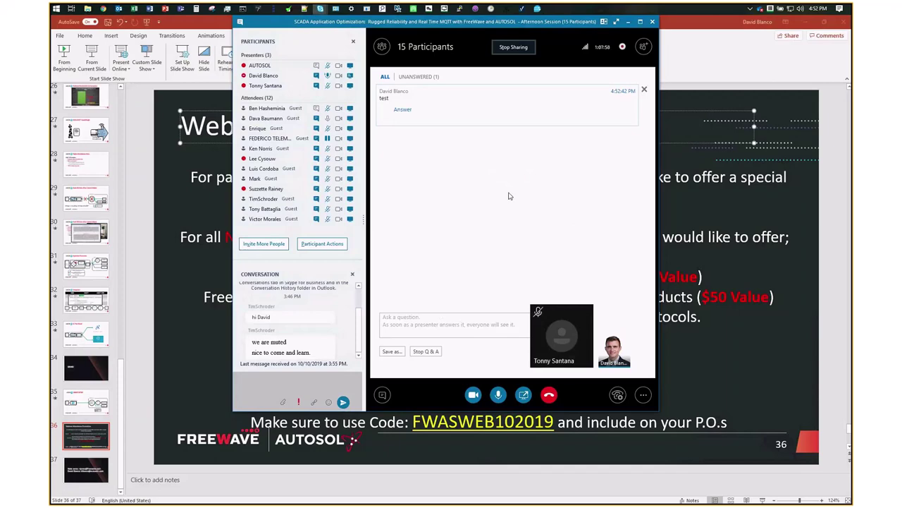
drag(572, 25, 437, 58)
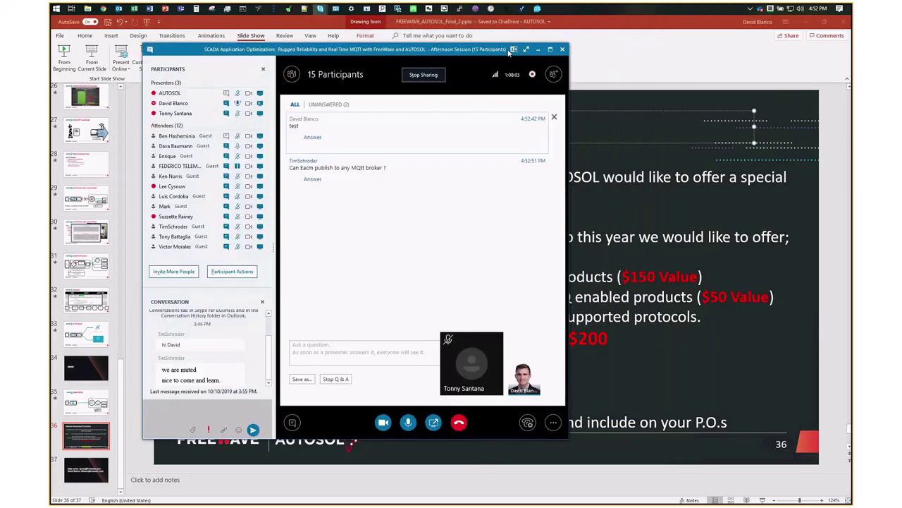
- Move the meeting window further right over the slide while reading incoming Q&A questions
drag(509, 53, 592, 26)
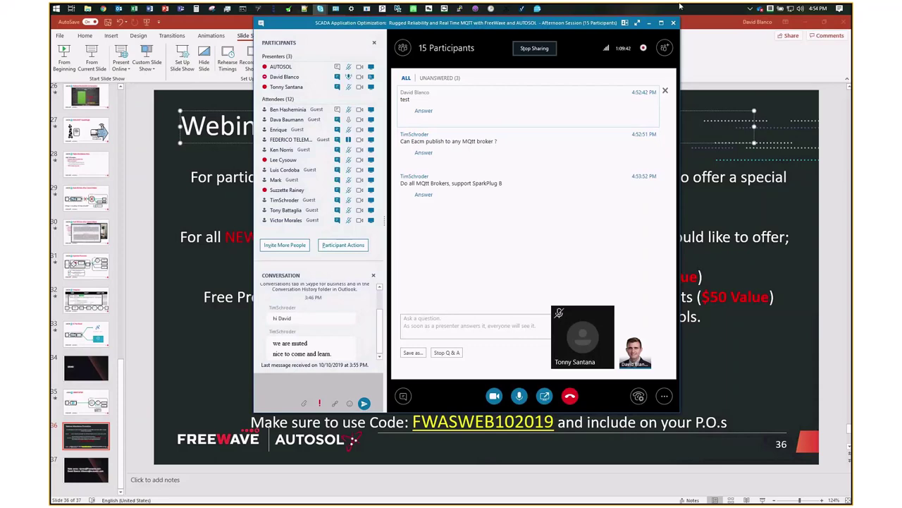
click(751, 10)
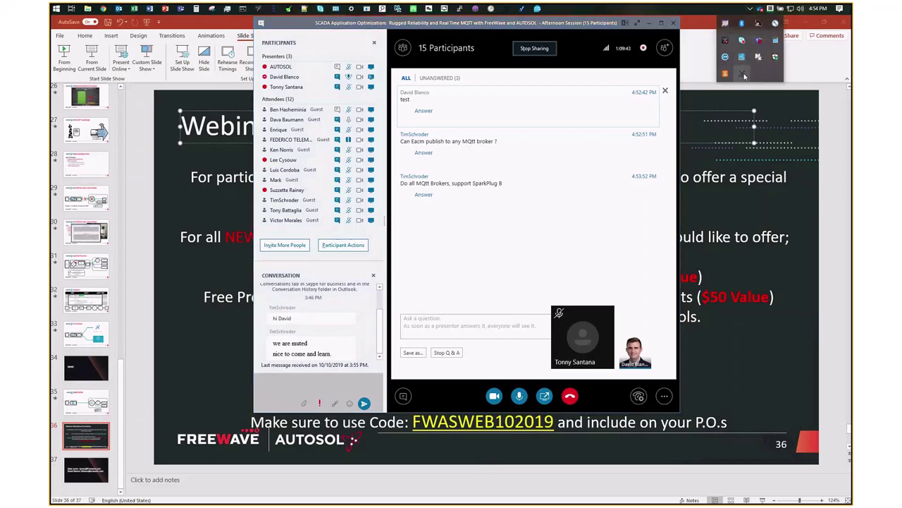
double_click(744, 76)
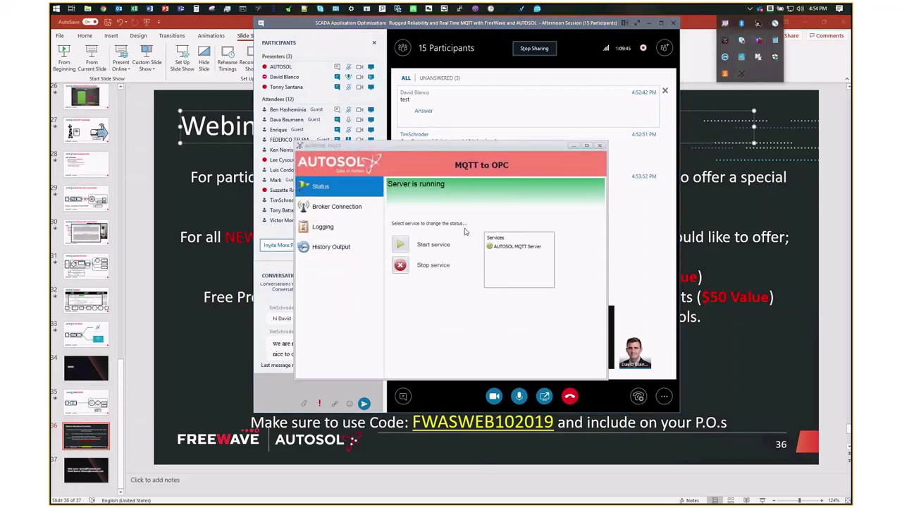
click(573, 146)
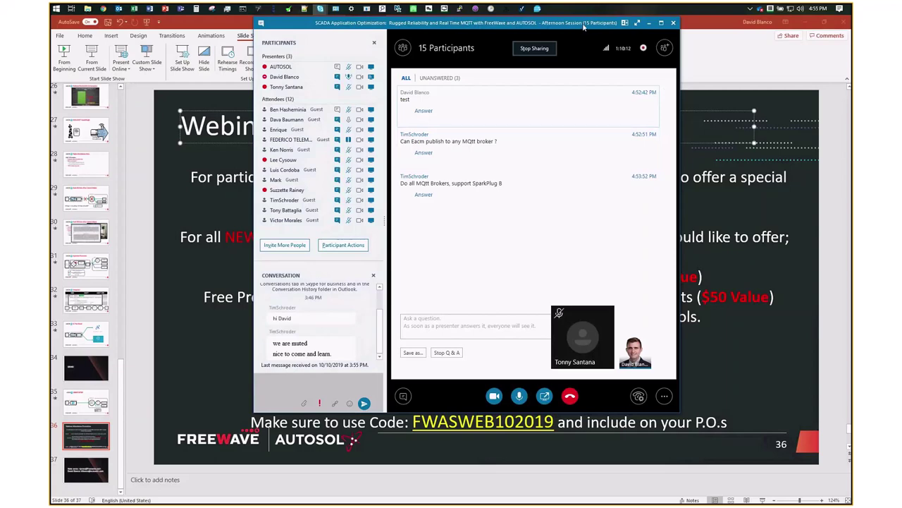
- Check the tag 40001 Easy Chart in Ignition Designer, then bring up the Edge ACM page
drag(583, 27, 901, 28)
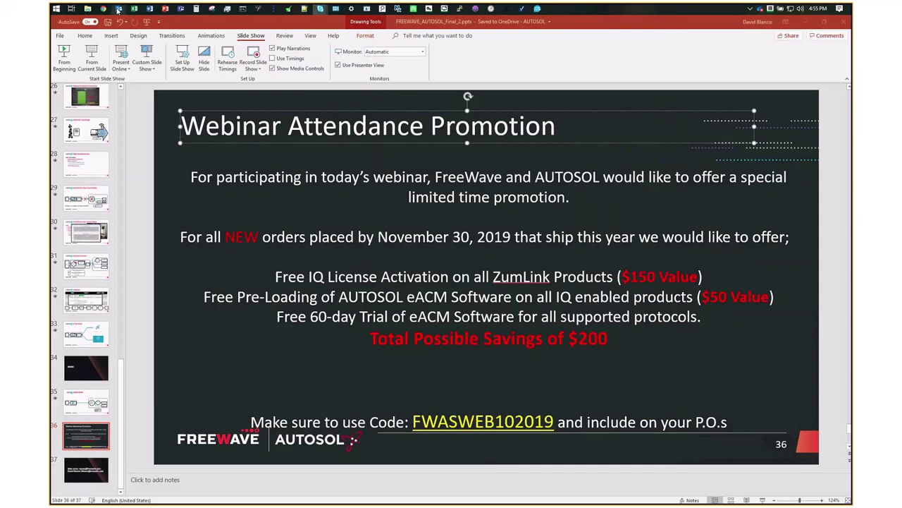
mouse_move(118, 19)
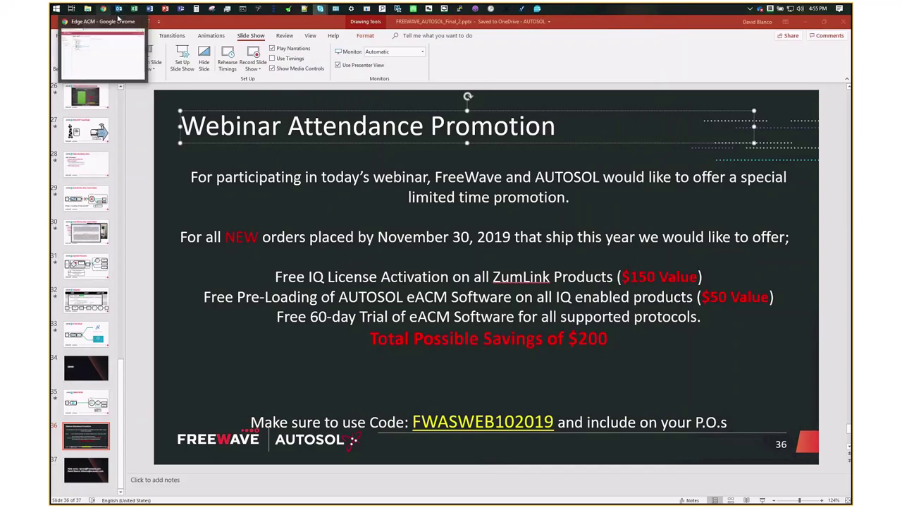
click(525, 9)
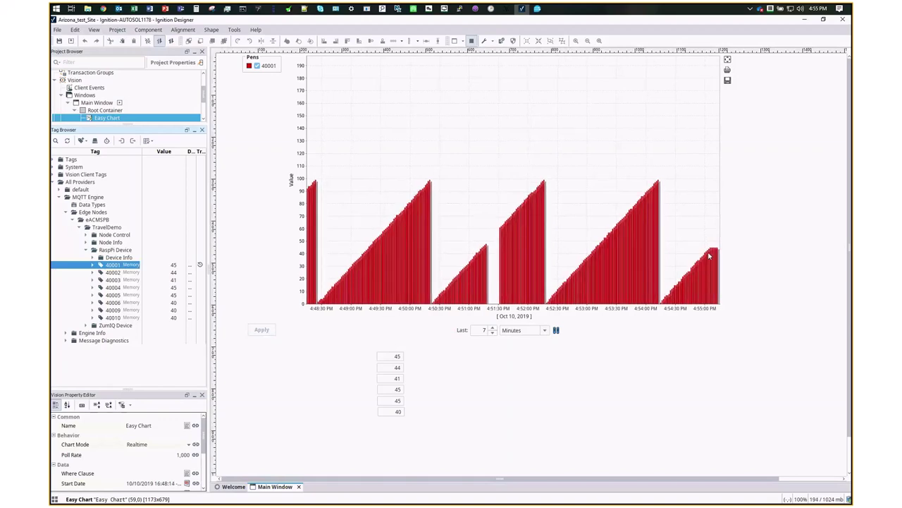
click(104, 8)
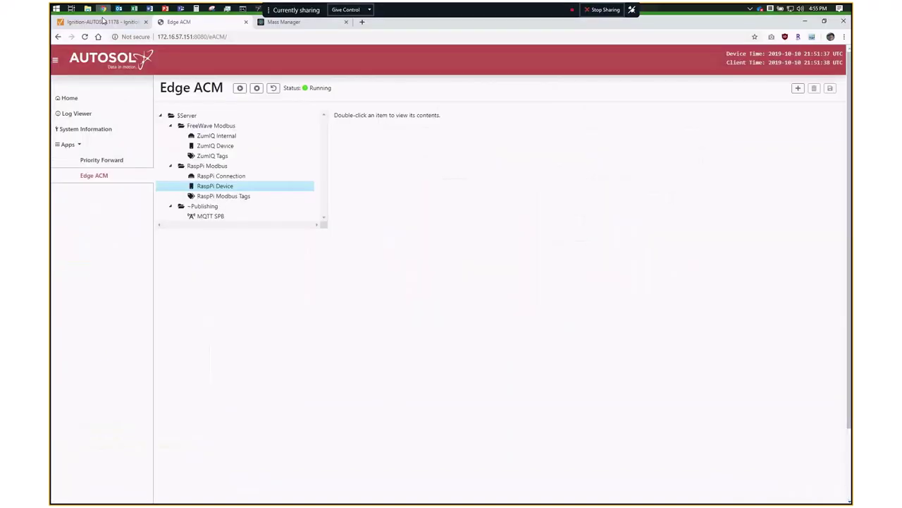
- Change the RaspPi Device publish rate from 10000 to 20000, save it, and restart Edge ACM
double_click(213, 187)
drag(632, 183, 612, 187)
text(2)
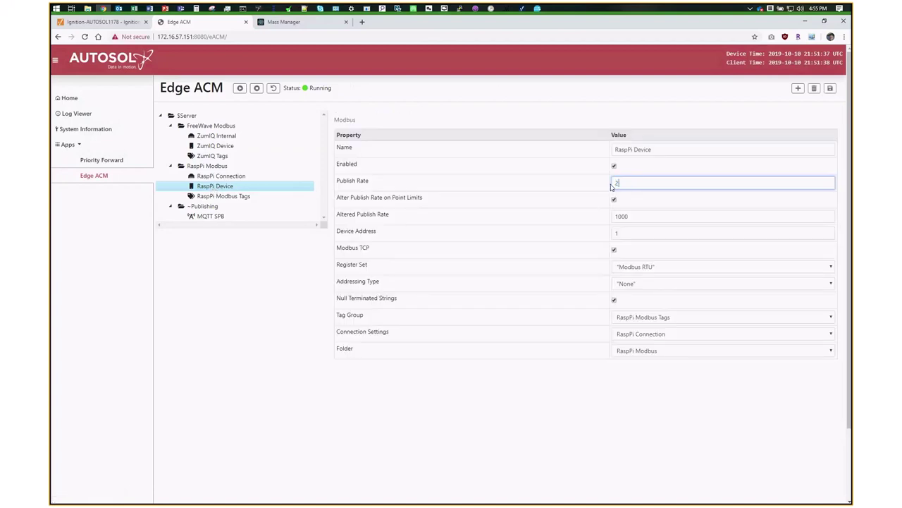
text(0000)
click(830, 89)
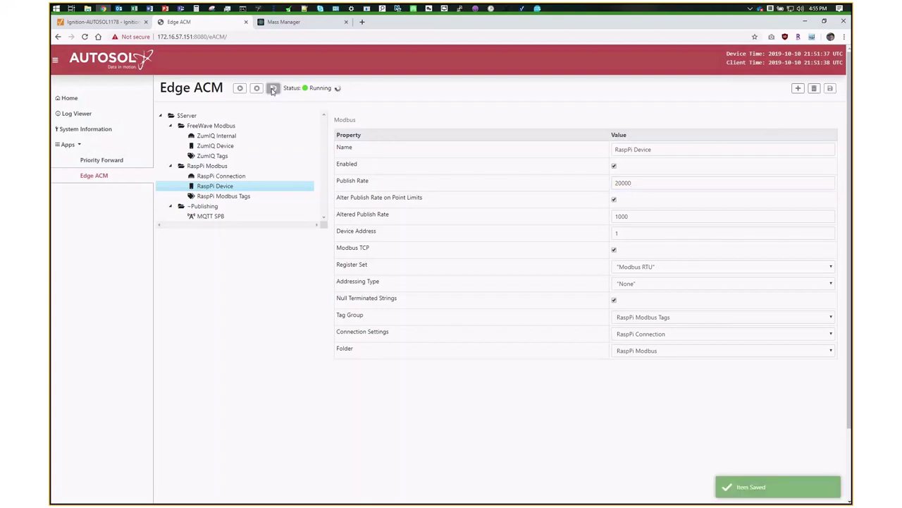
click(273, 88)
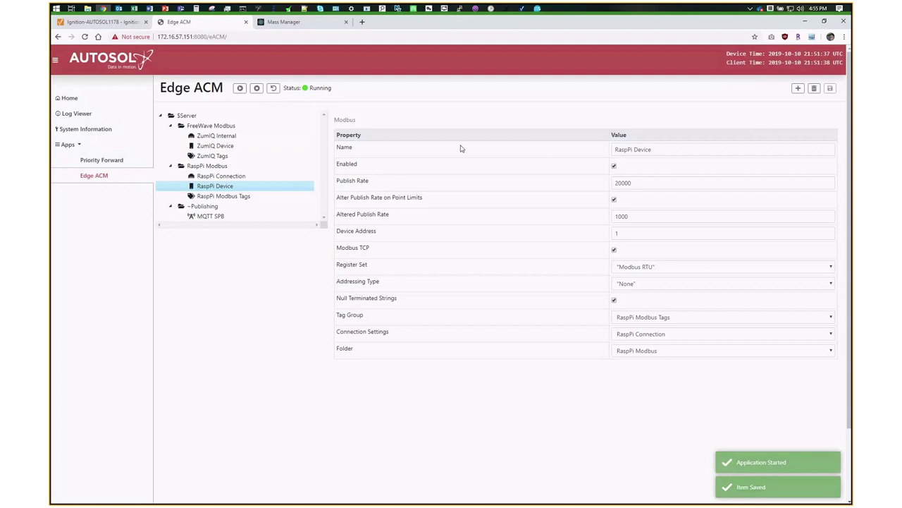
click(806, 22)
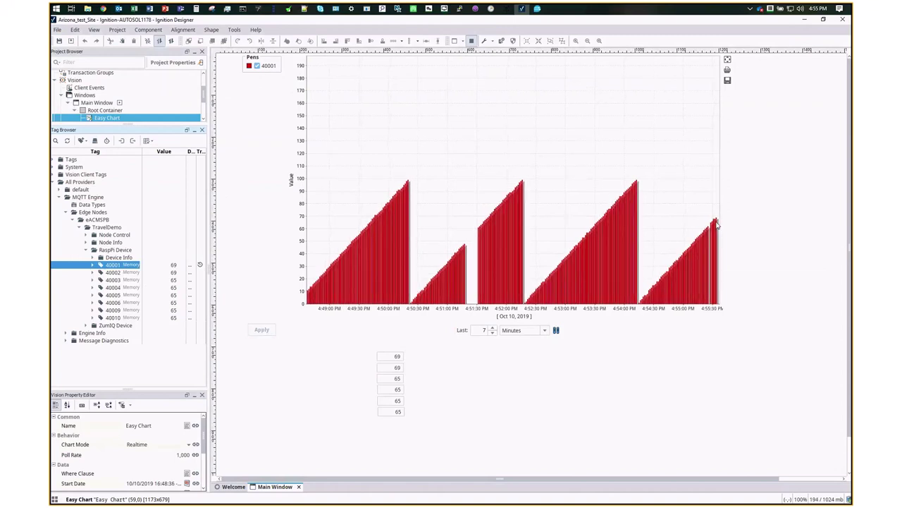
- Read the newest value on the Ignition 40001 chart, then bring the Edge ACM page back
mouse_move(717, 224)
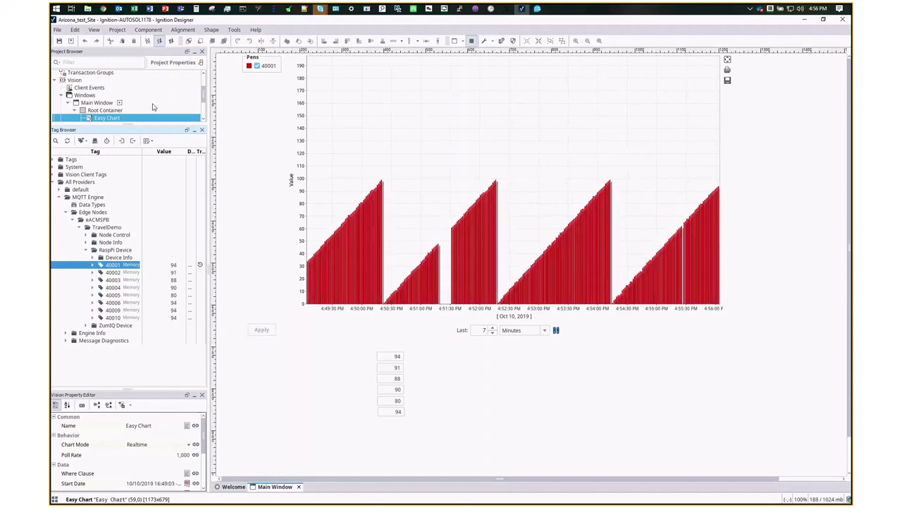
click(102, 9)
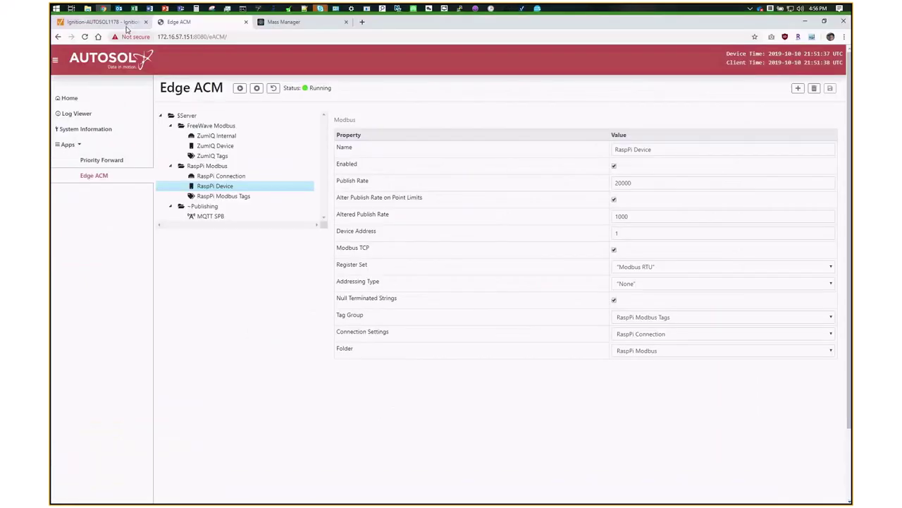
- Highlight the 16 historical tags insert message in the Ignition Gateway logs
click(103, 22)
triple_click(566, 210)
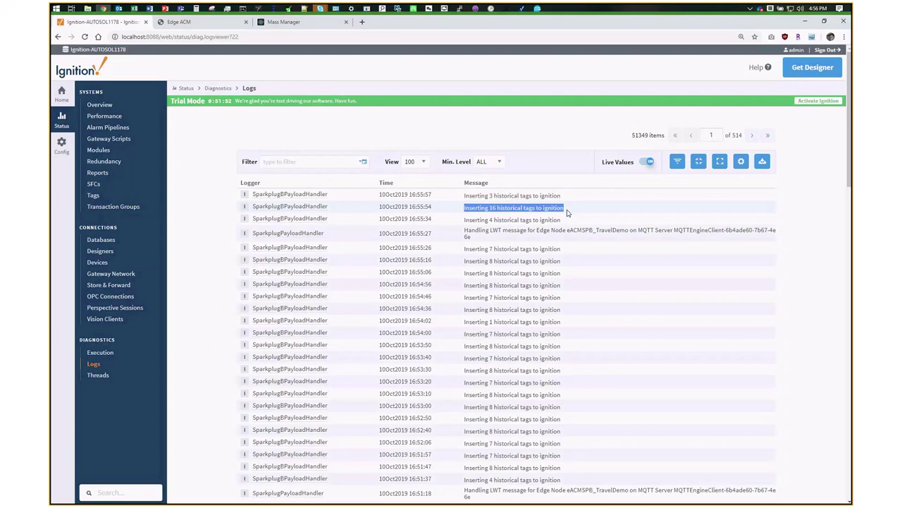
click(806, 23)
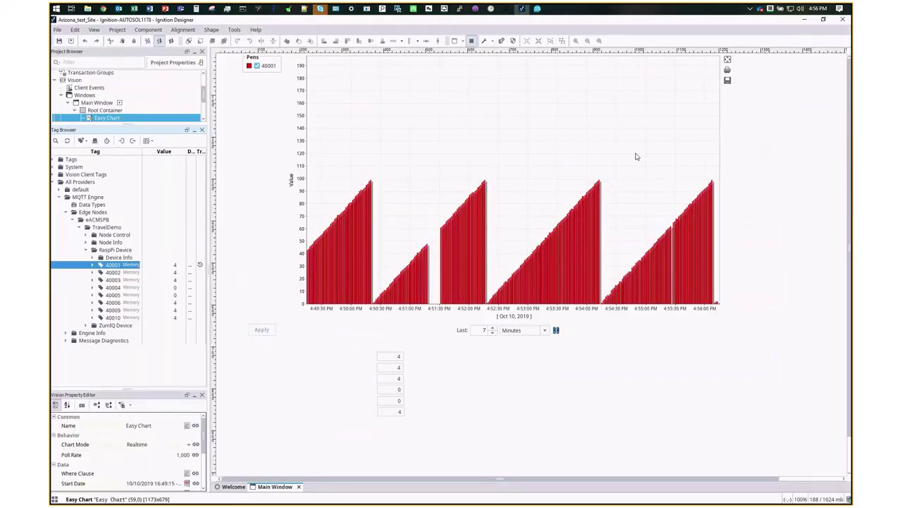
- Move the meeting window aside and bring PowerPoint slide 36, Webinar Attendance Promotion, forward
mouse_move(708, 195)
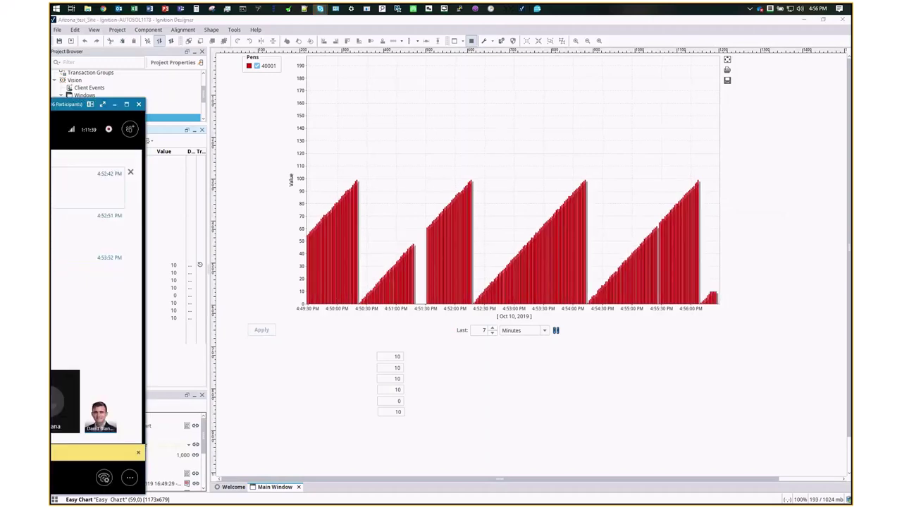
drag(480, 60, 503, 38)
click(165, 9)
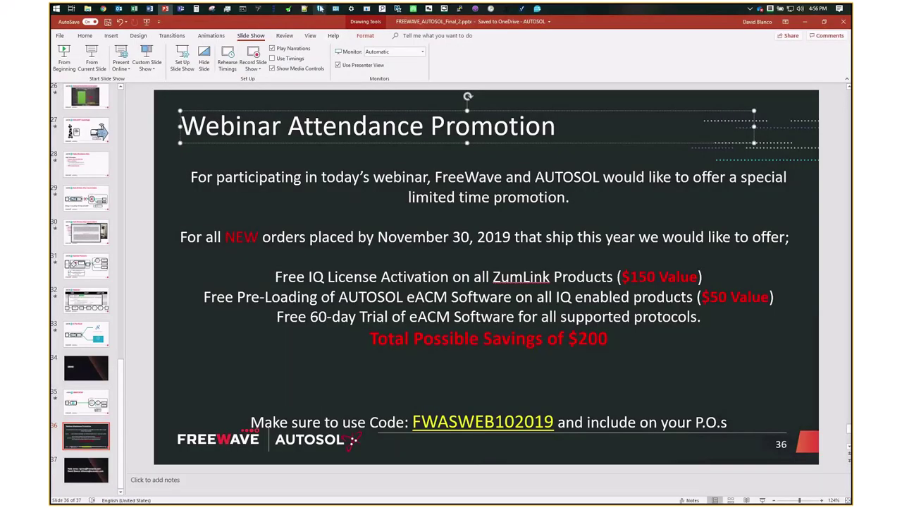
- Bring the SCADA meeting window and its Q&A questions forward from the Skype taskbar preview
mouse_move(320, 9)
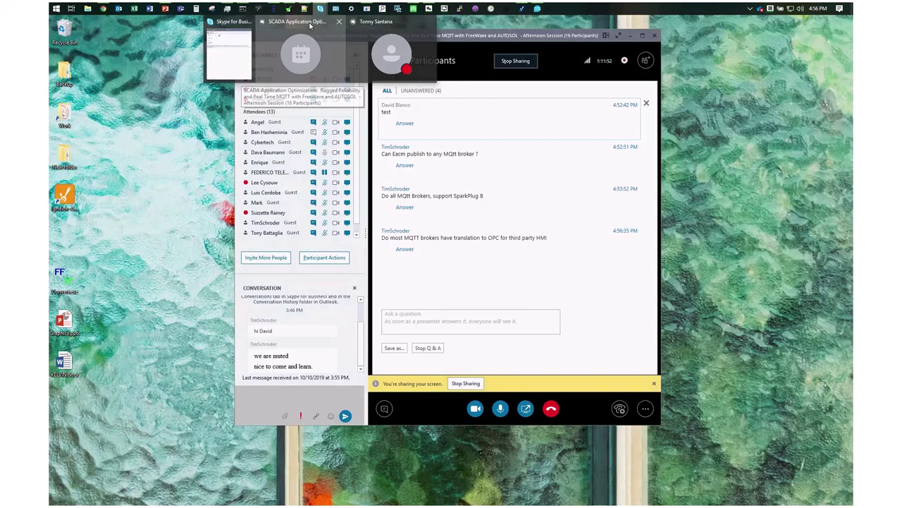
click(310, 26)
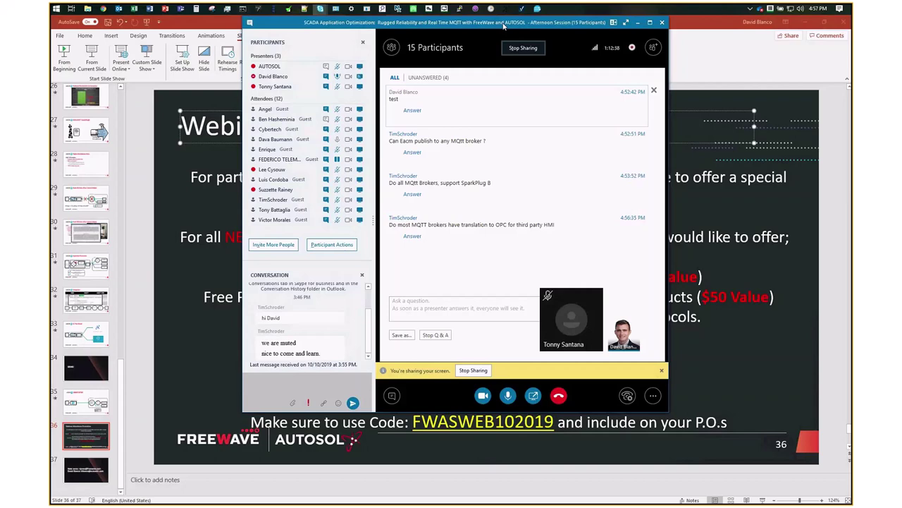
- Show the running mosquitto broker console, then minimize it and answer the take-control request
click(367, 9)
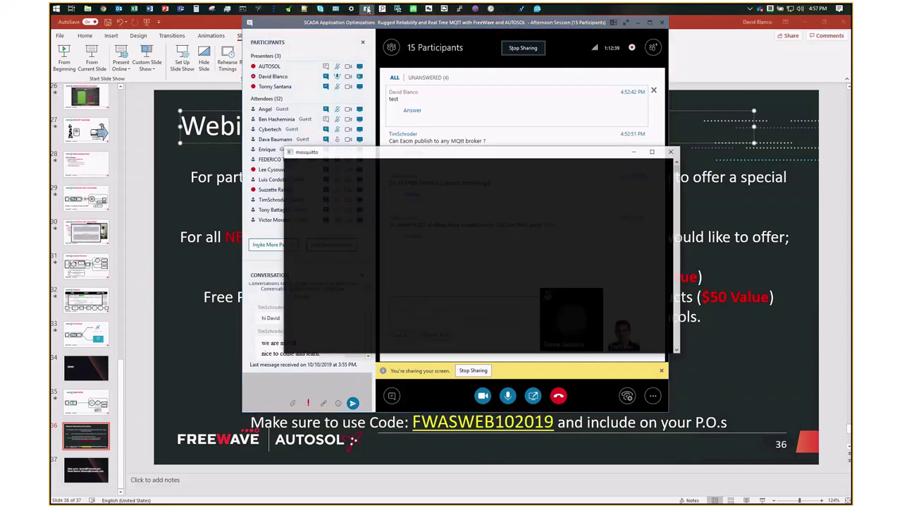
drag(439, 152, 426, 101)
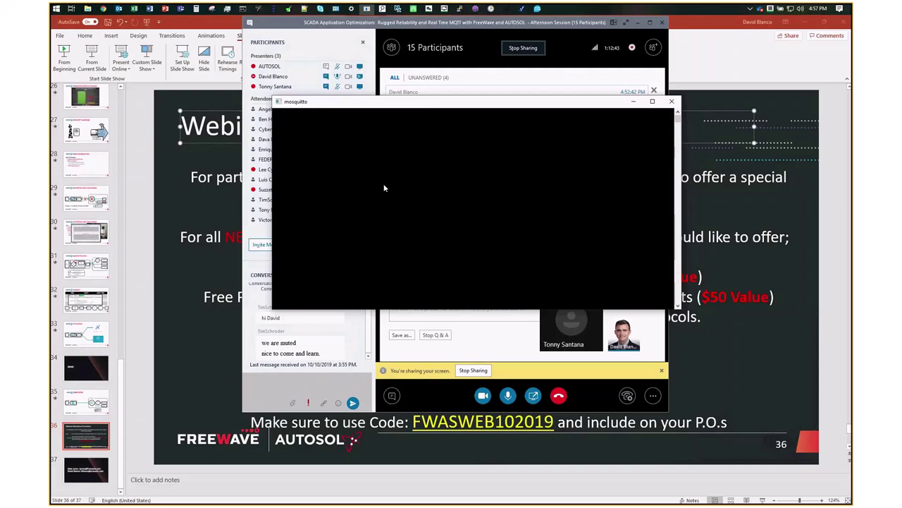
click(631, 102)
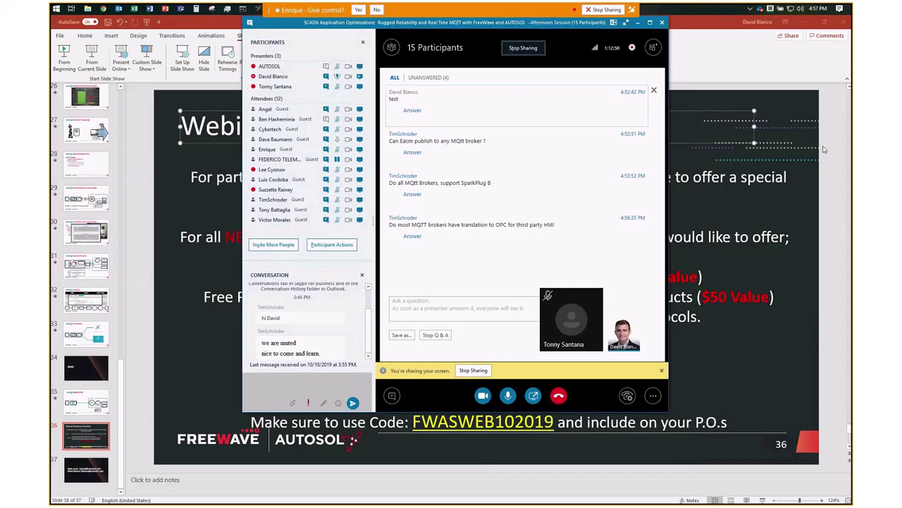
click(364, 11)
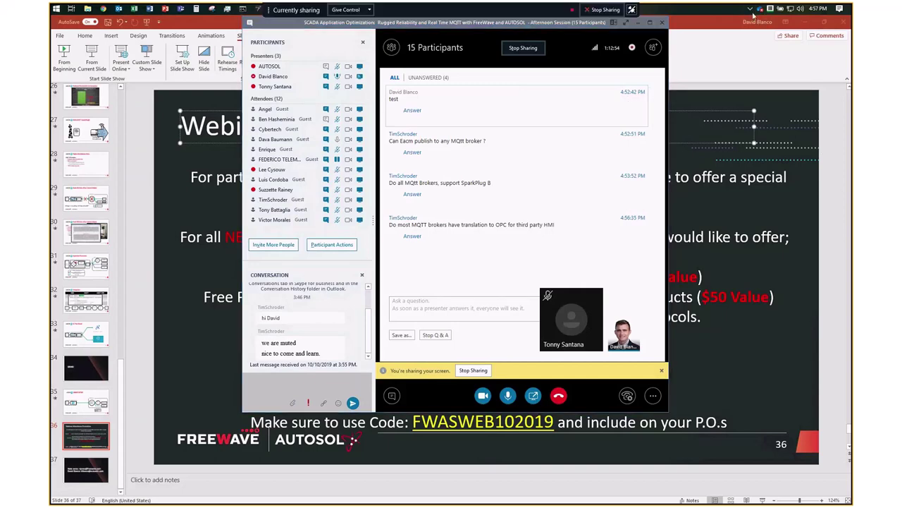
- Open the MQTT to OPC service window from the tray beside mosquitto, then minimize it
click(751, 9)
double_click(742, 74)
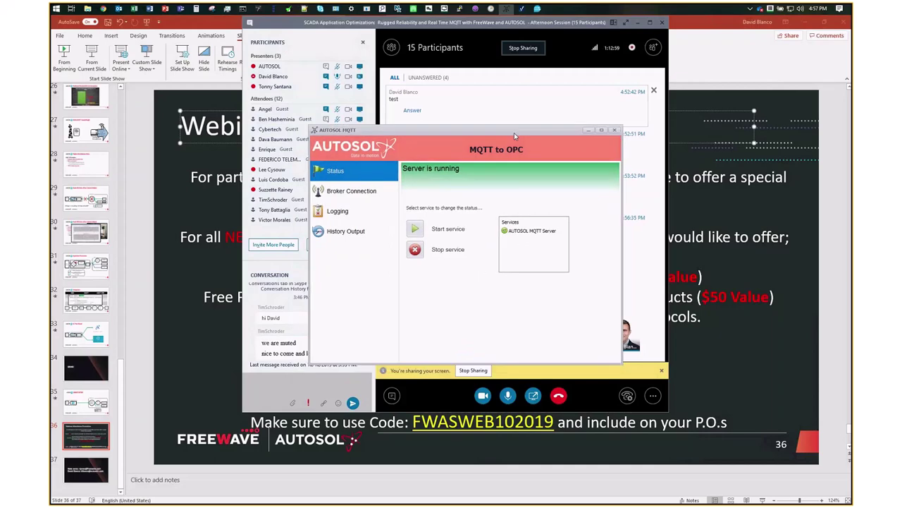
drag(500, 151, 676, 99)
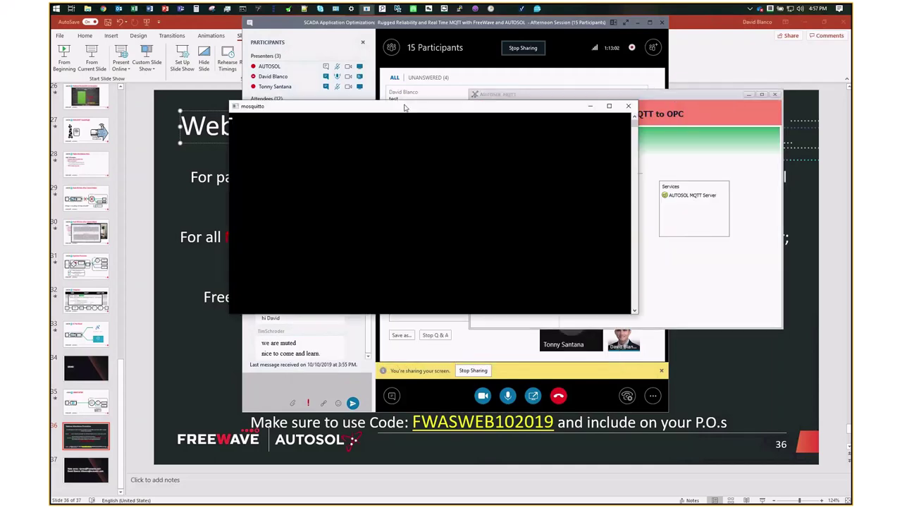
drag(431, 113, 260, 99)
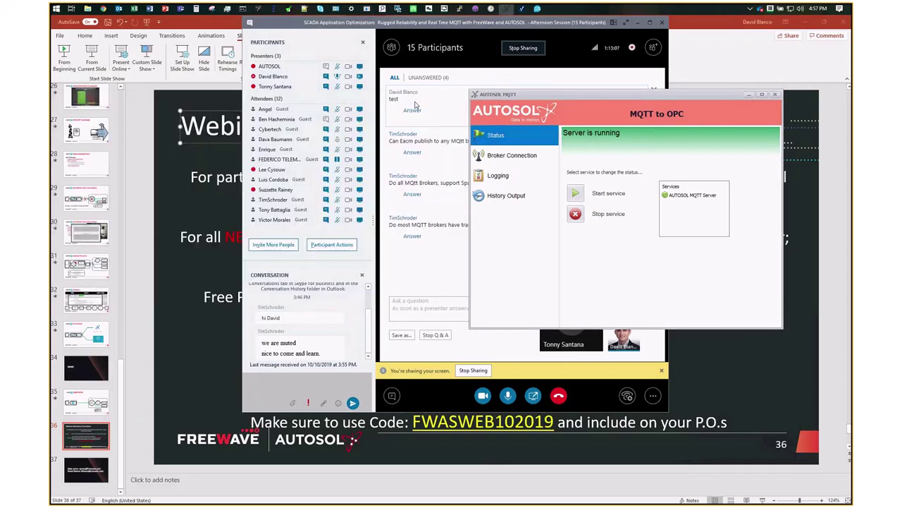
click(751, 96)
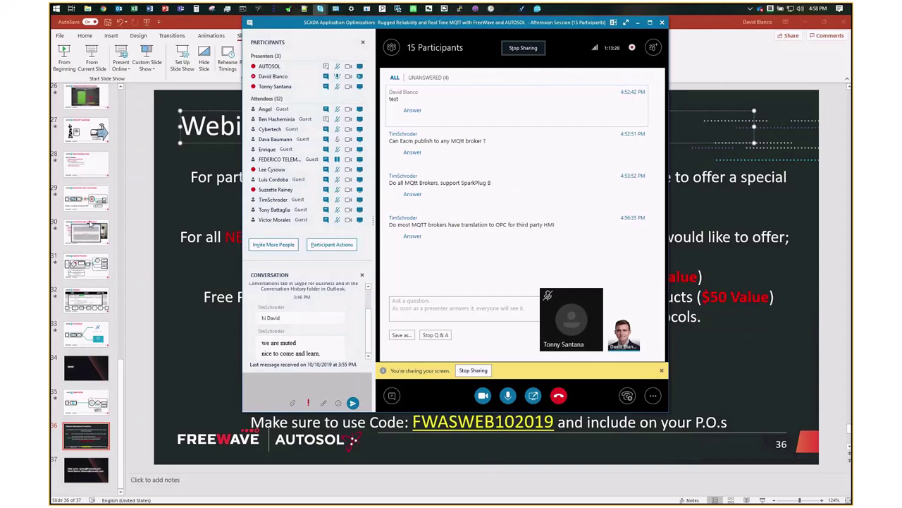
- Hide Skype and point out the MQTT To OPC circle on slide 35, eACM Demo Setup
click(91, 384)
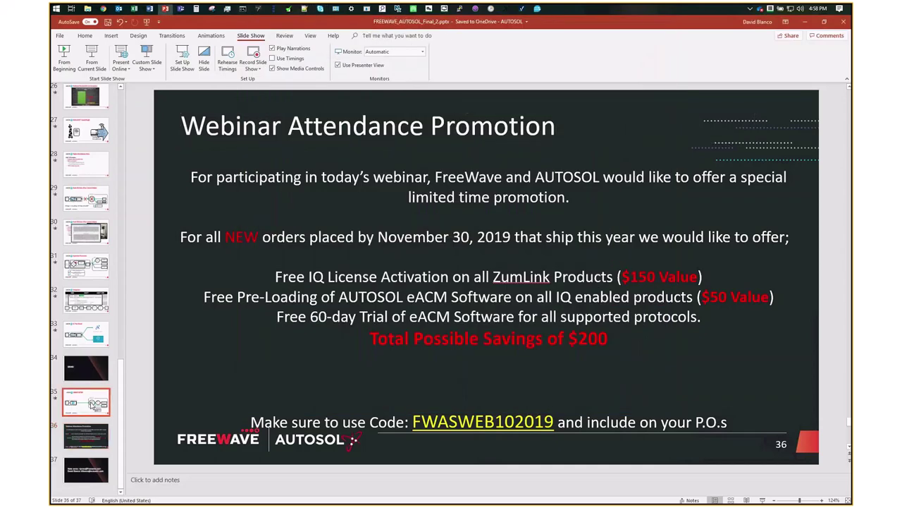
click(90, 401)
click(661, 251)
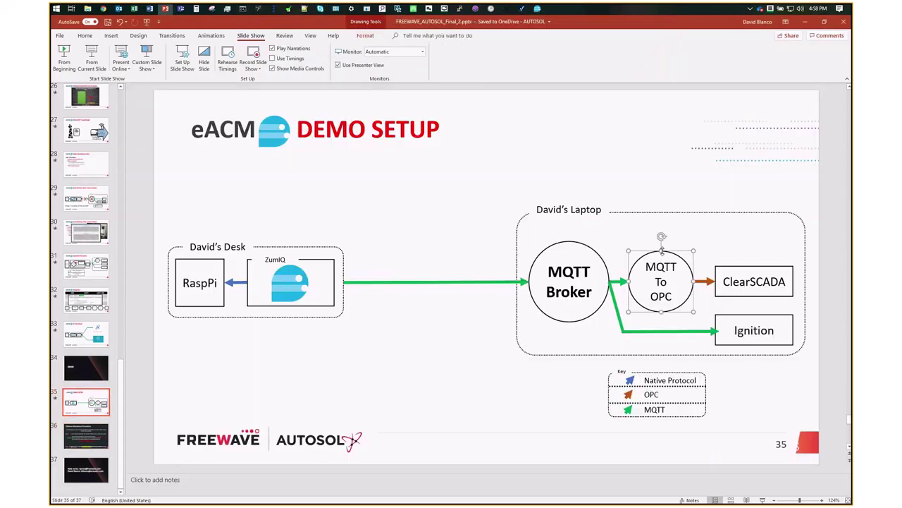